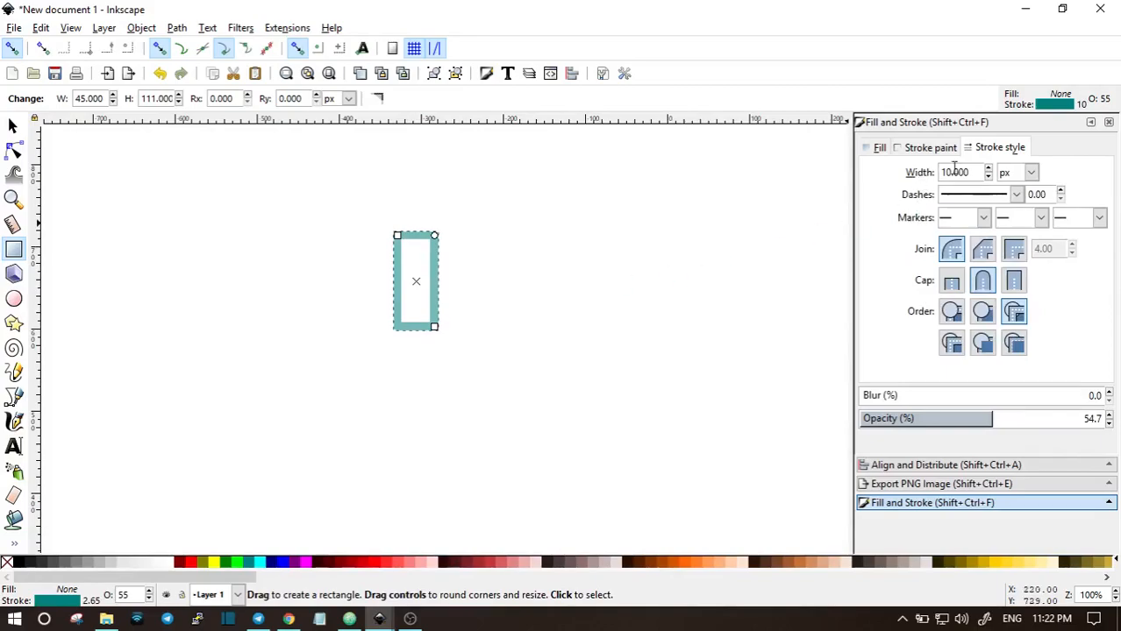
- Keep the teal-outlined rectangle without a fill and set its opacity to about 55.4%
click(931, 149)
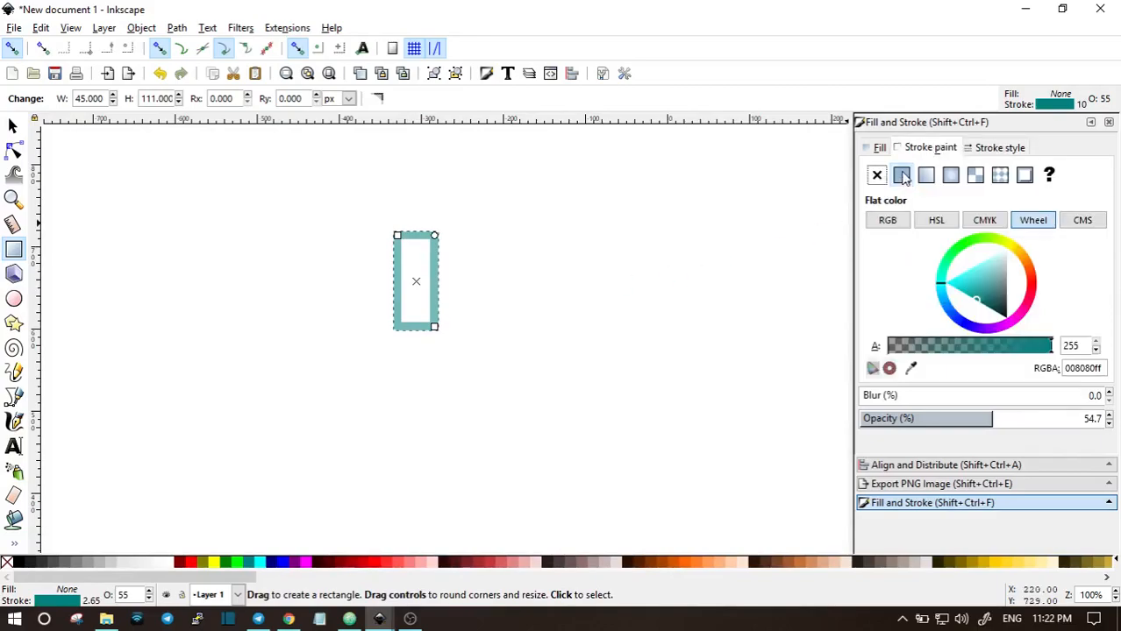
click(877, 175)
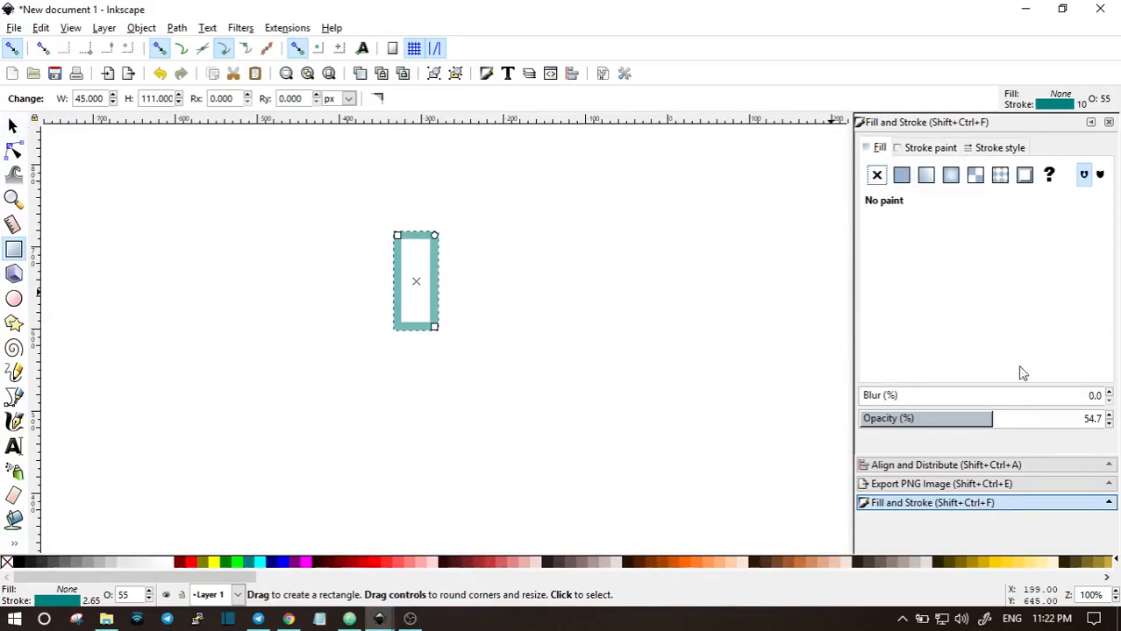
mouse_move(970, 420)
mouse_down()
mouse_move(1030, 419)
mouse_move(972, 419)
mouse_up()
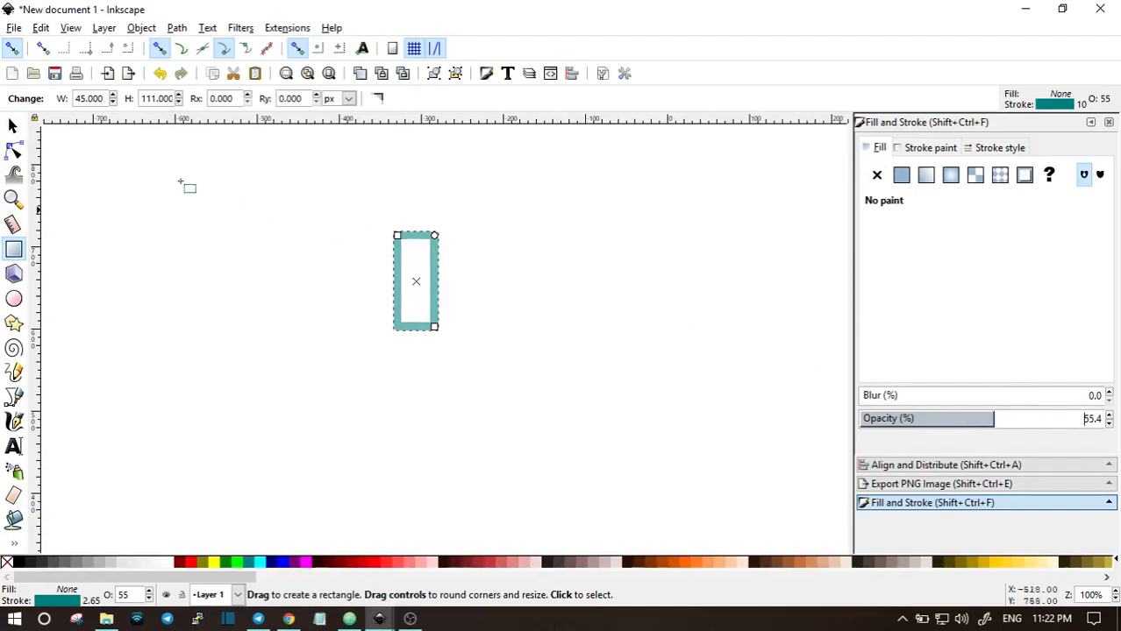
- Resize the rectangle to 50 px wide and 200 px high
click(15, 125)
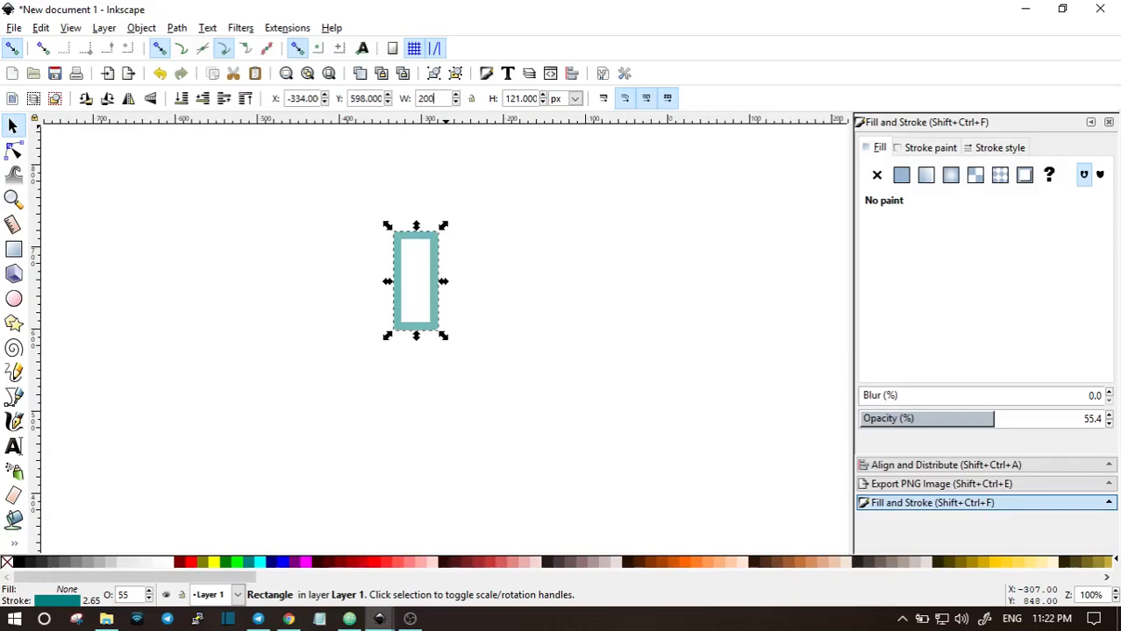
key(Return)
key(ctrl+z)
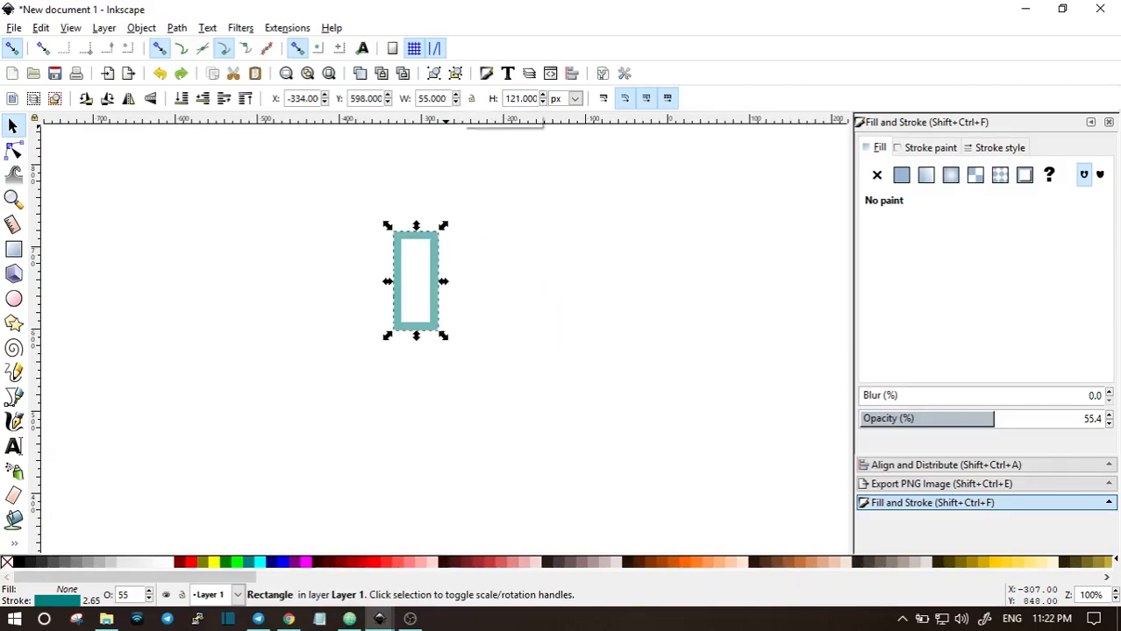
text(50)
key(Return)
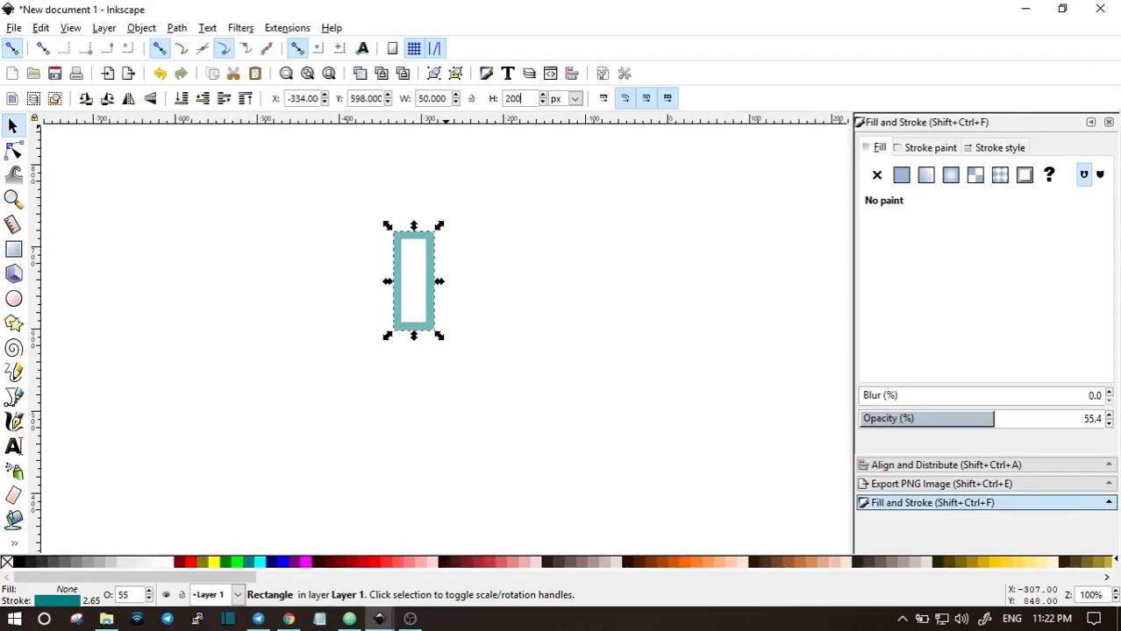
key(Return)
- Duplicate the rectangle four times and line the copies up side by side, overlapping by the stroke width, to form a row of five
right_click(426, 195)
click(473, 304)
drag(433, 233, 539, 213)
right_click(466, 226)
click(500, 328)
right_click(499, 214)
click(535, 320)
click(538, 212)
scroll(541, 221, up, 2)
right_click(529, 266)
click(584, 374)
drag(531, 279, 567, 293)
- Set the height of the first rectangle in the row to 300 px for the pointing finger
click(418, 242)
double_click(523, 98)
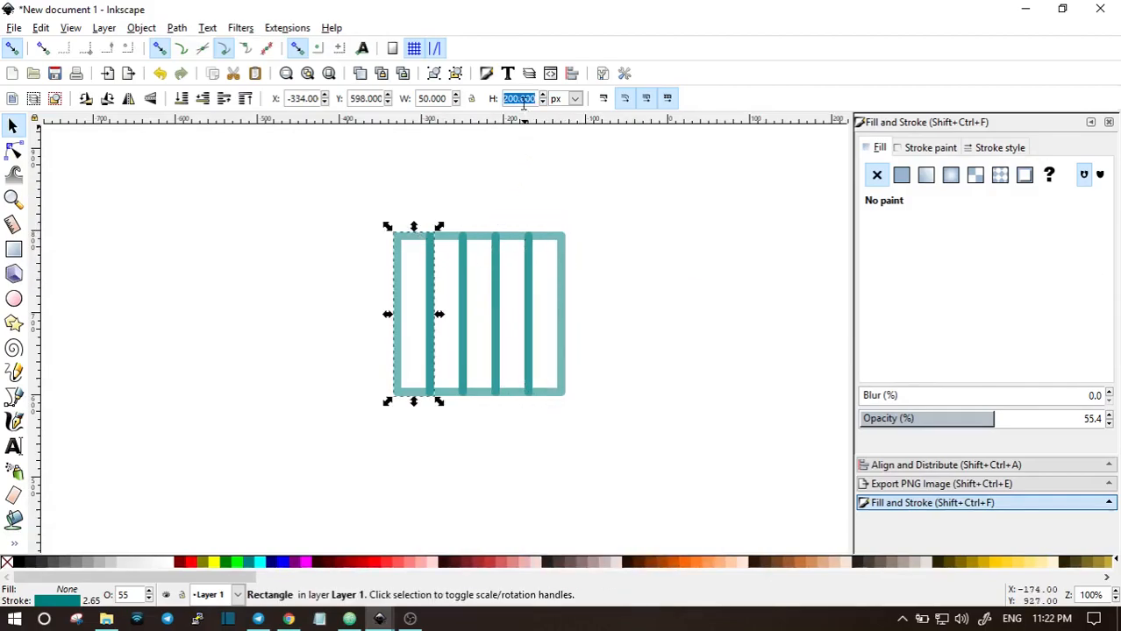
key(Return)
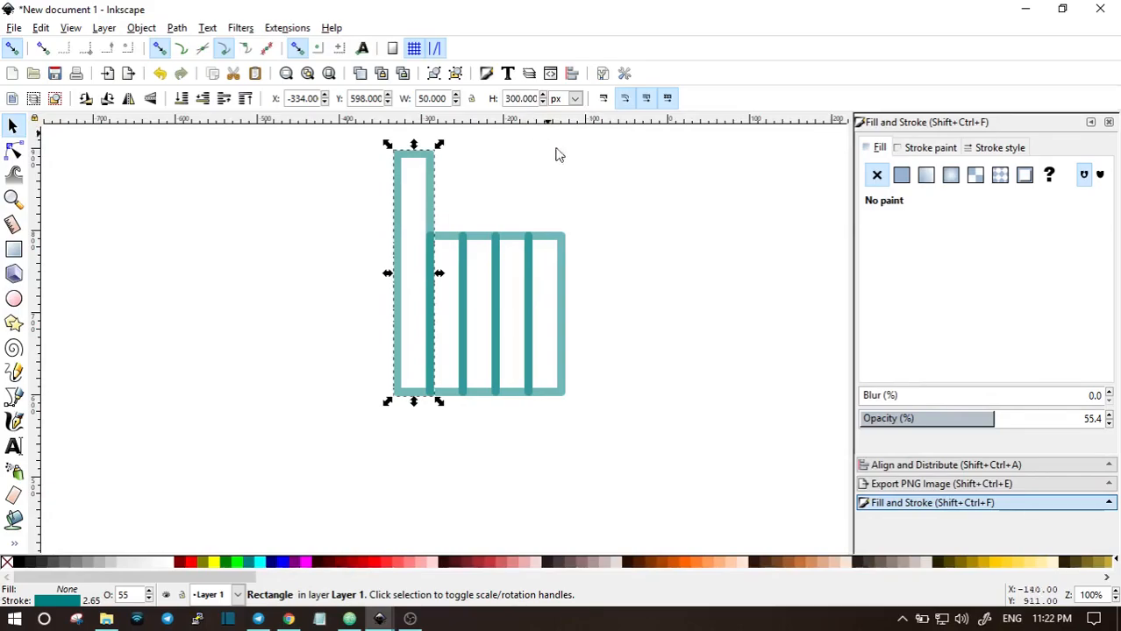
click(675, 277)
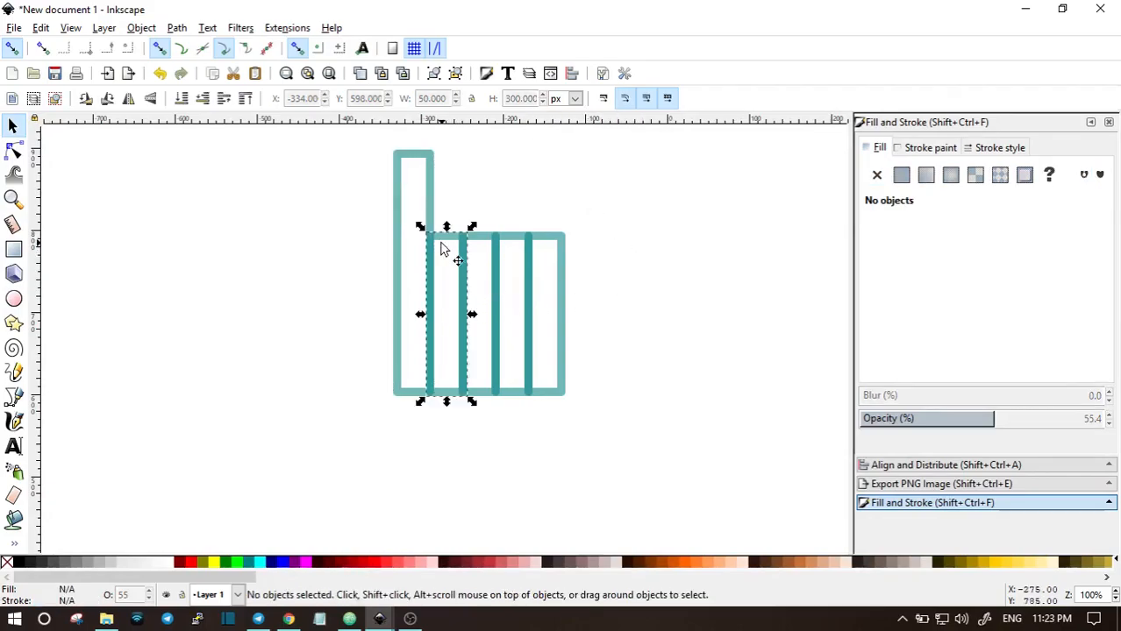
- Duplicate the three middle rectangles together and set the copies' height to 100 px
shift+click(501, 336)
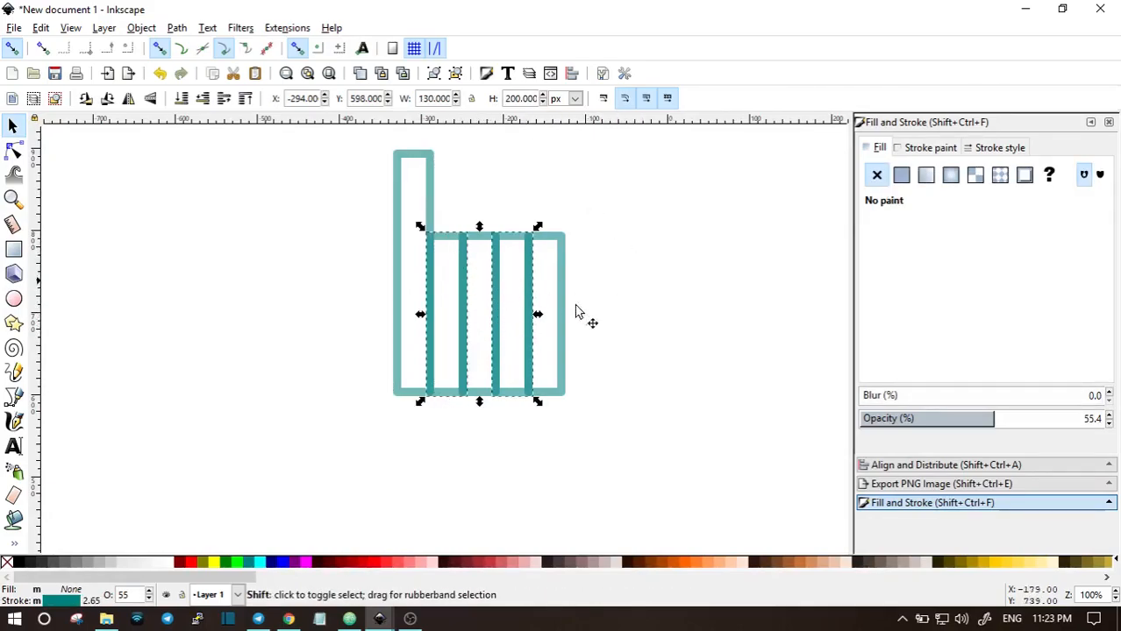
click(509, 278)
scroll(522, 297, up, 2)
scroll(509, 201, down, 1)
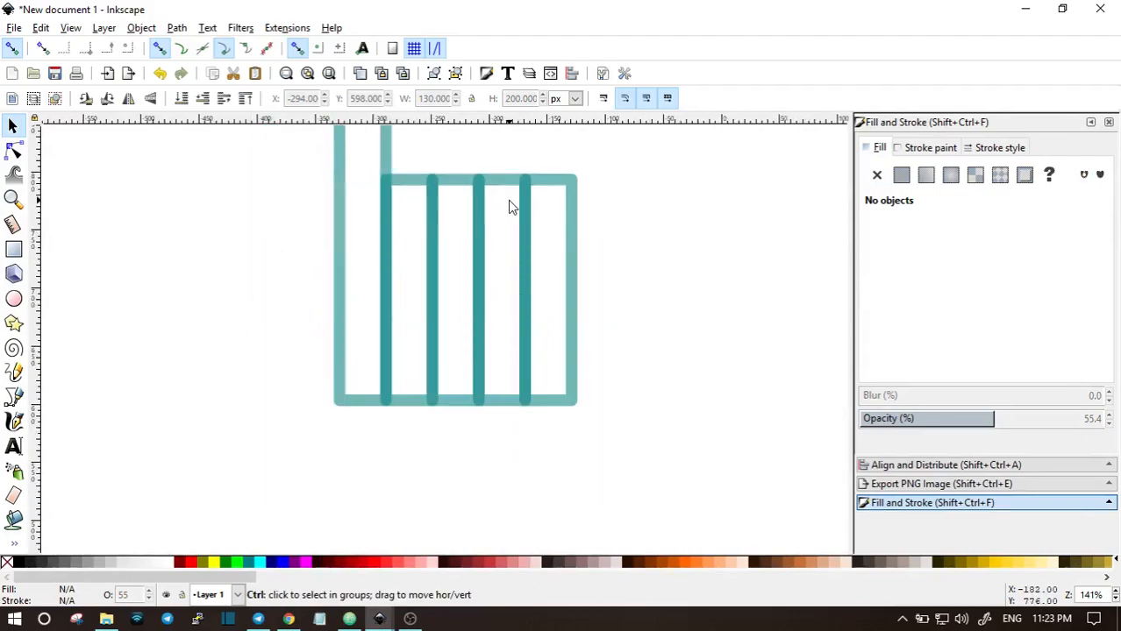
click(478, 195)
shift+click(431, 193)
shift+click(386, 195)
right_click(403, 186)
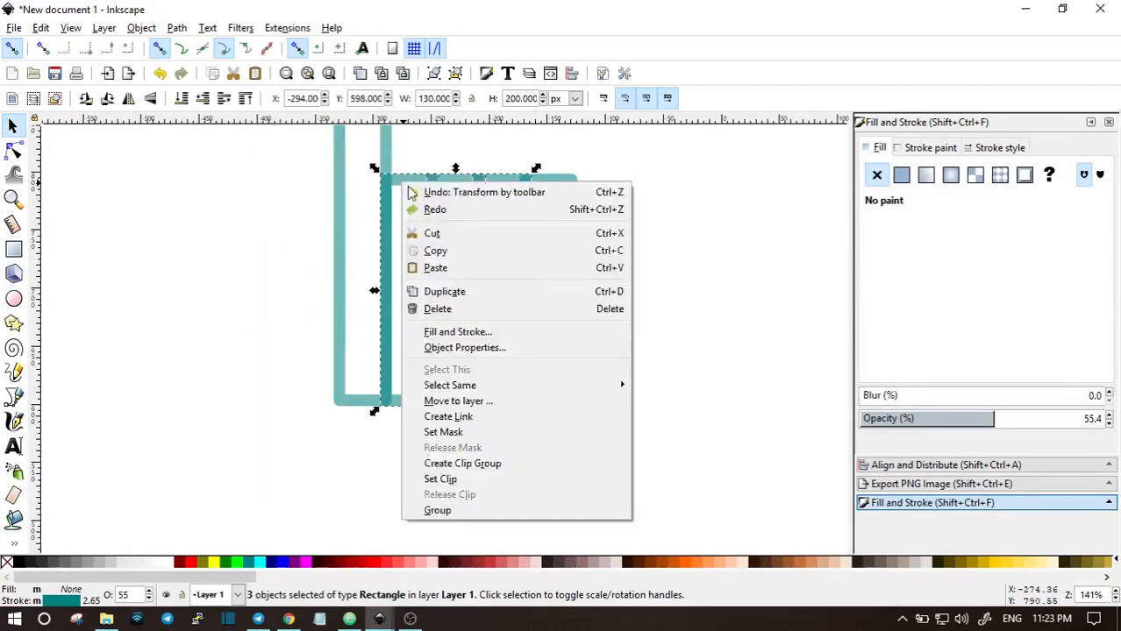
click(443, 291)
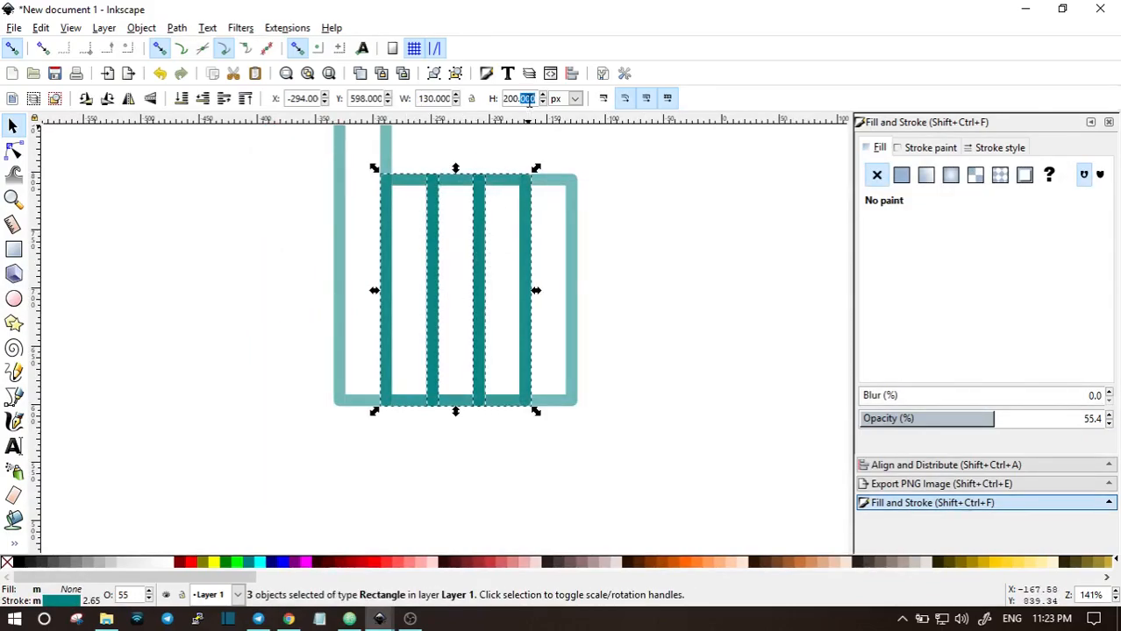
key(Return)
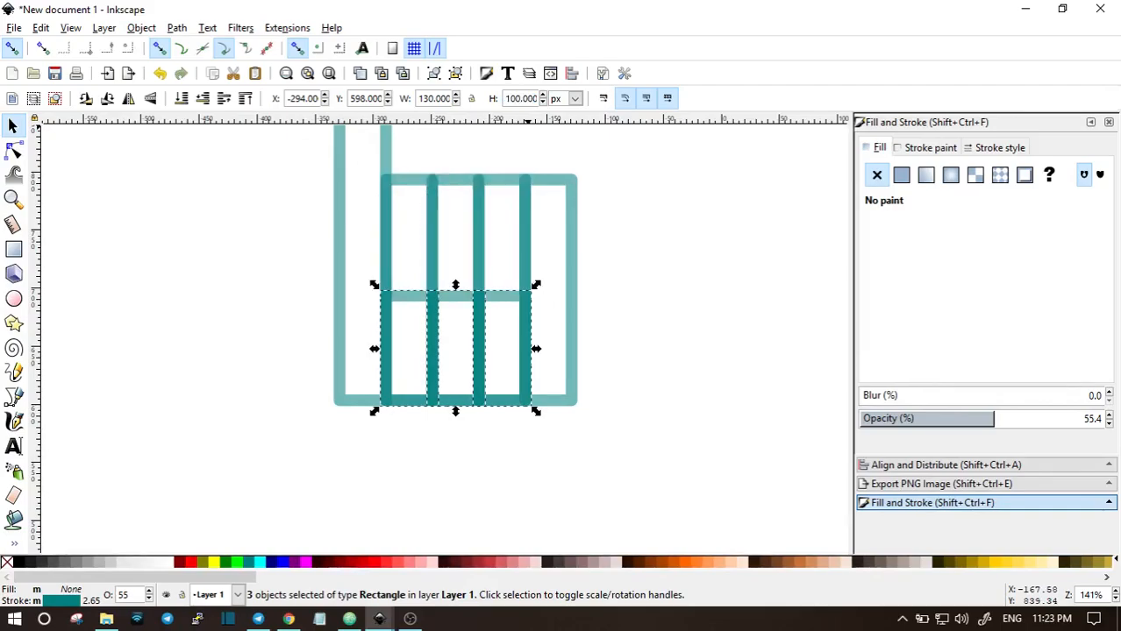
- Try to move the three short copies up to the tops of the middle rectangles
drag(458, 290, 454, 193)
click(693, 322)
scroll(691, 328, up, 1)
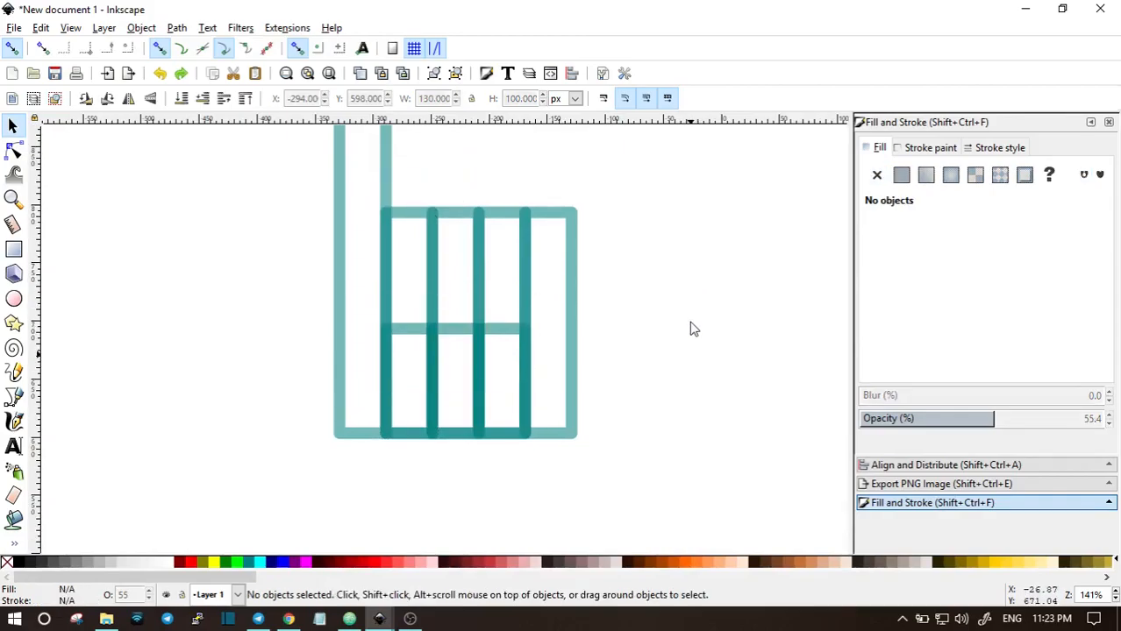
click(429, 233)
shift+click(469, 214)
shift+click(496, 214)
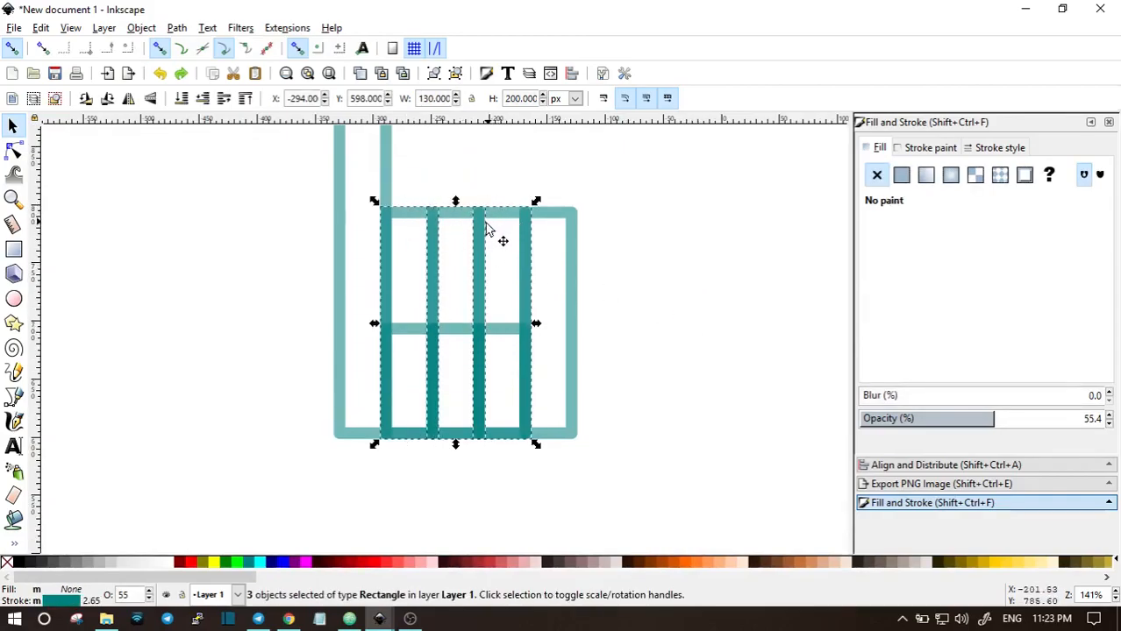
scroll(412, 228, up, 2)
shift+click(388, 230)
click(438, 209)
- Fully round the corners of the three 200 px middle rectangles and the 300 px finger rectangle
click(403, 279)
key(n)
drag(432, 279, 433, 333)
click(475, 282)
drag(478, 279, 481, 309)
click(517, 282)
drag(525, 280, 525, 302)
click(570, 284)
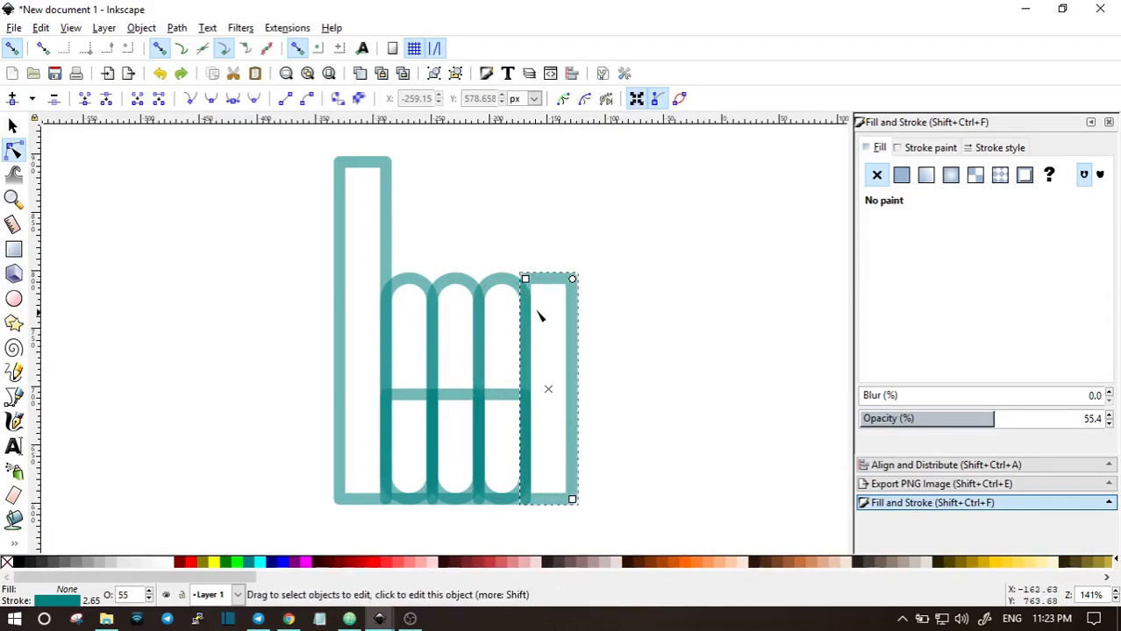
click(380, 188)
drag(387, 163, 386, 185)
key(s)
shift+click(430, 281)
shift+click(464, 282)
shift+click(514, 287)
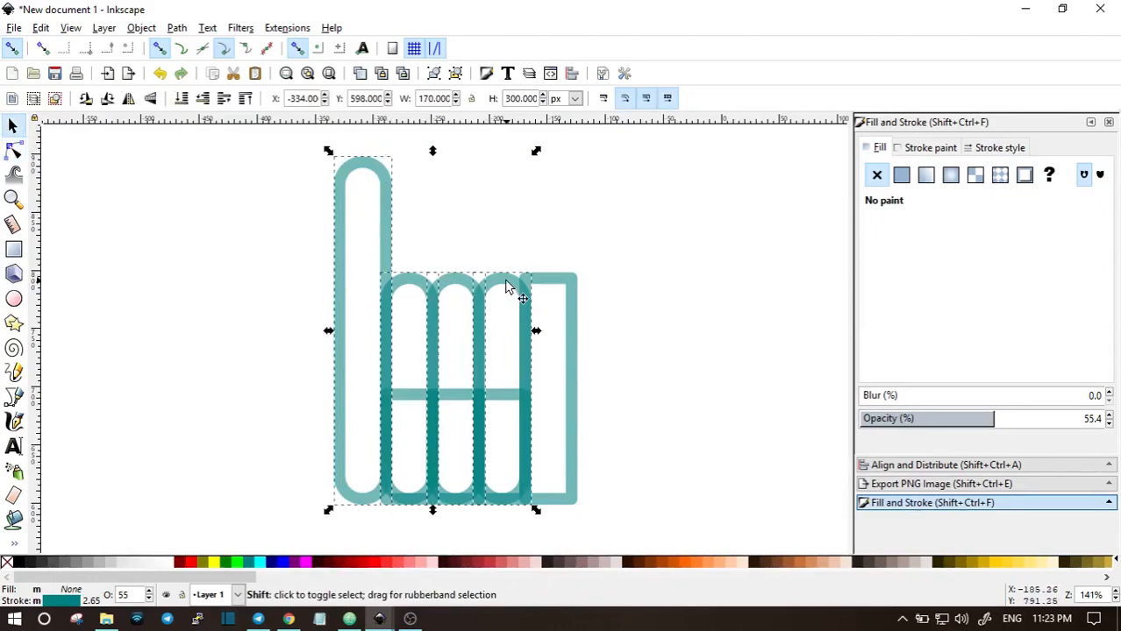
click(717, 318)
- Fully round the corners of the three 100 px rectangles at the base of the middle fingers
click(414, 410)
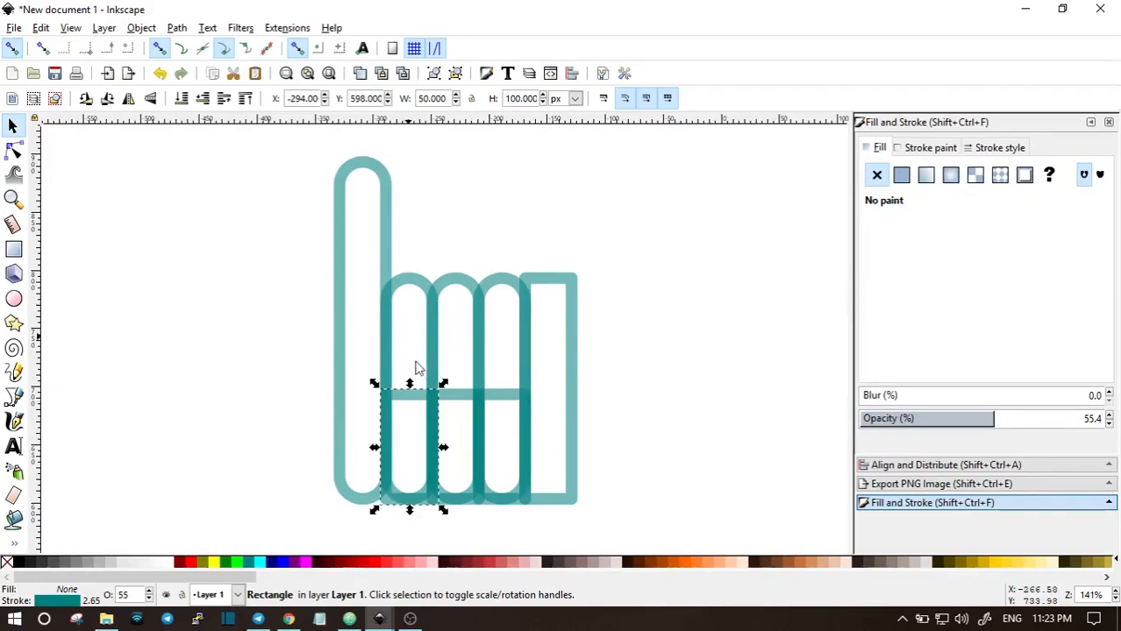
shift+click(461, 404)
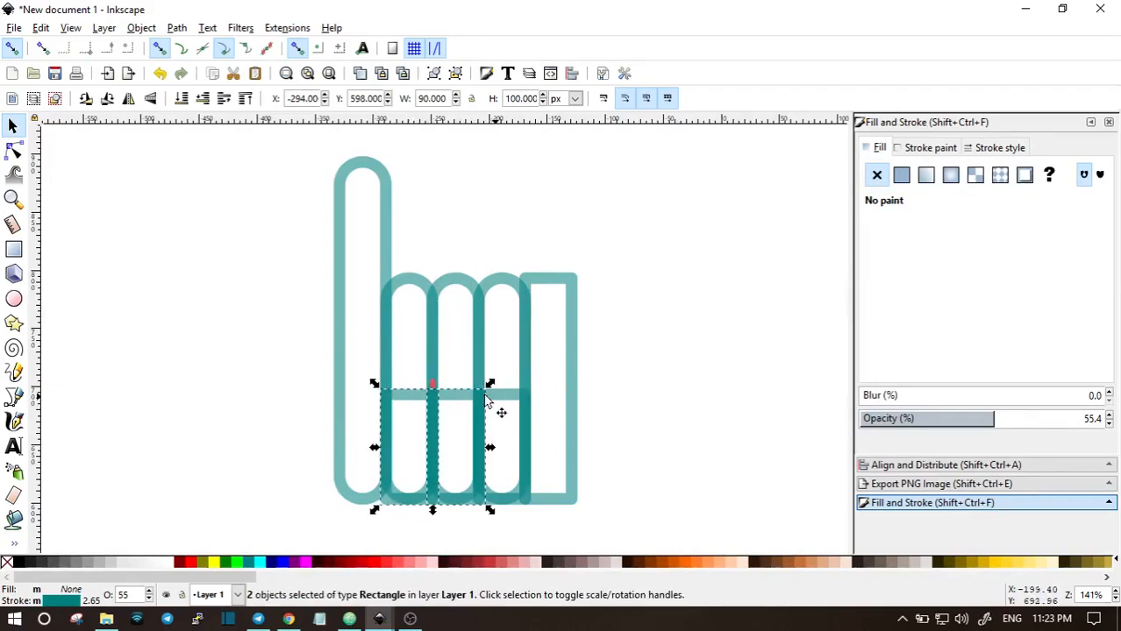
click(14, 150)
click(445, 182)
click(413, 402)
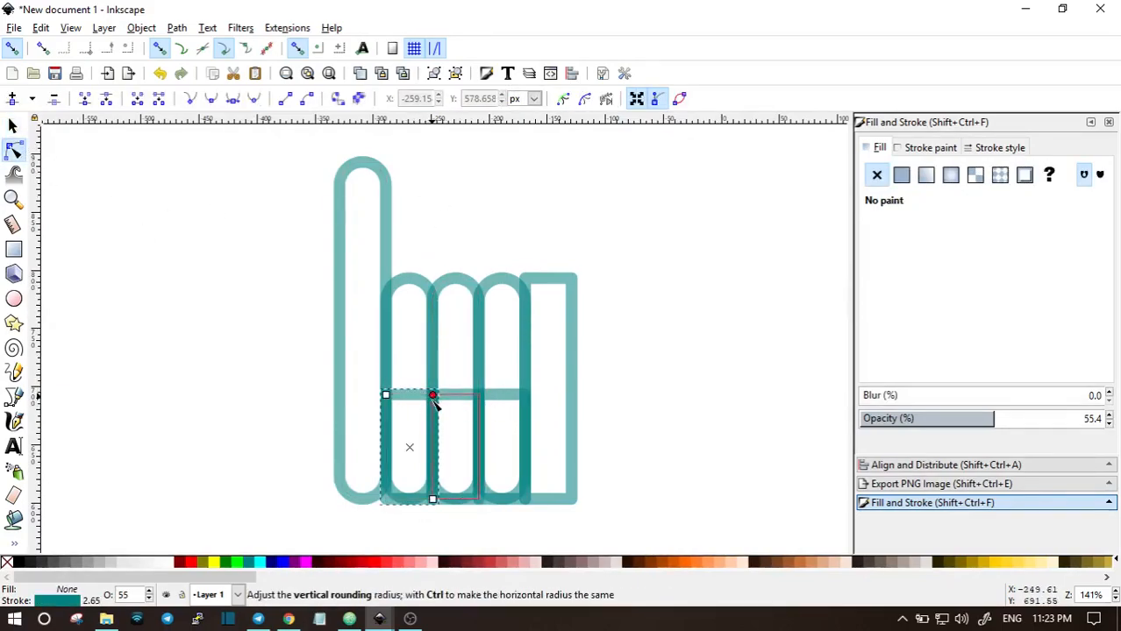
click(462, 397)
drag(479, 396, 525, 418)
click(508, 398)
- Move the three short rounded rectangles up so their tops snap to the tops of the taller middle ones
click(12, 125)
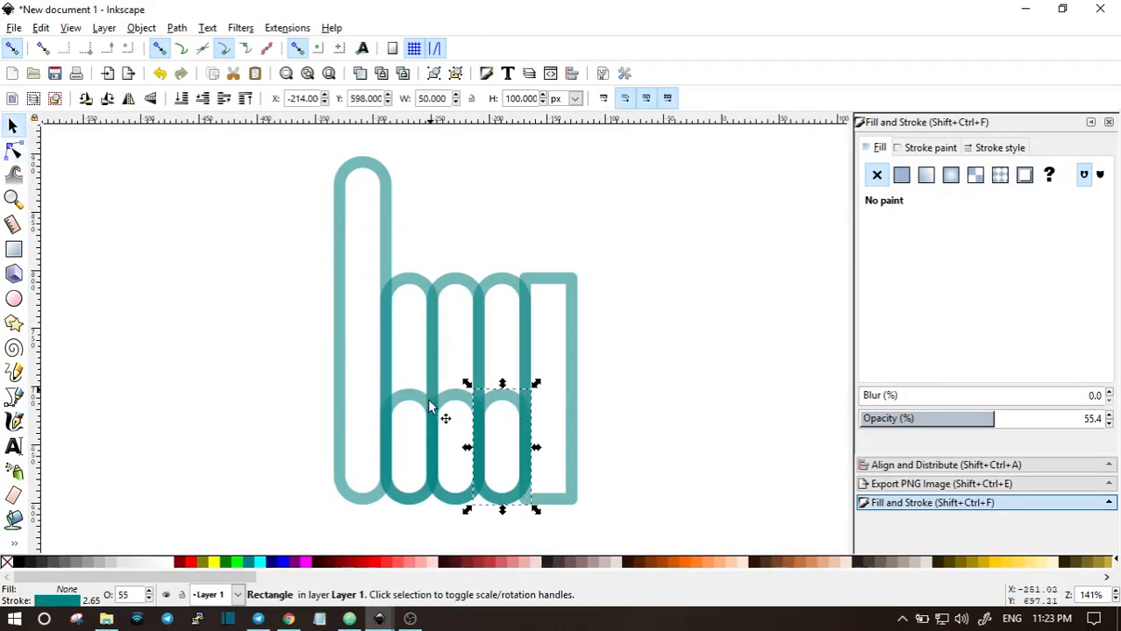
shift+click(450, 399)
shift+click(454, 393)
drag(455, 394, 450, 276)
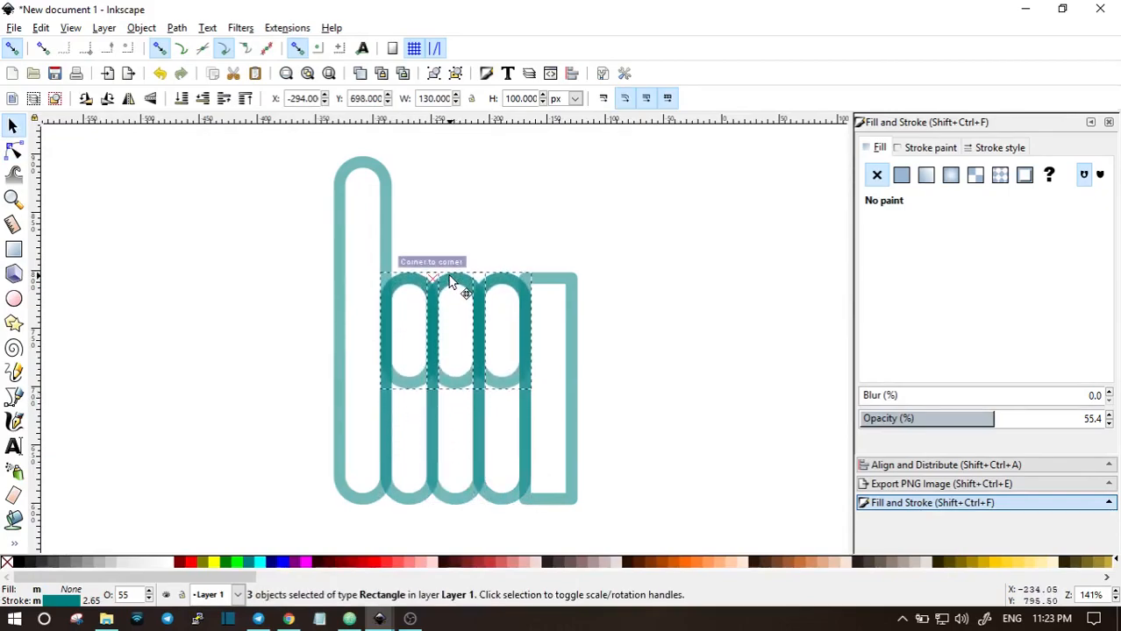
click(540, 204)
scroll(426, 294, up, 4)
scroll(428, 295, down, 4)
scroll(428, 295, down, 1)
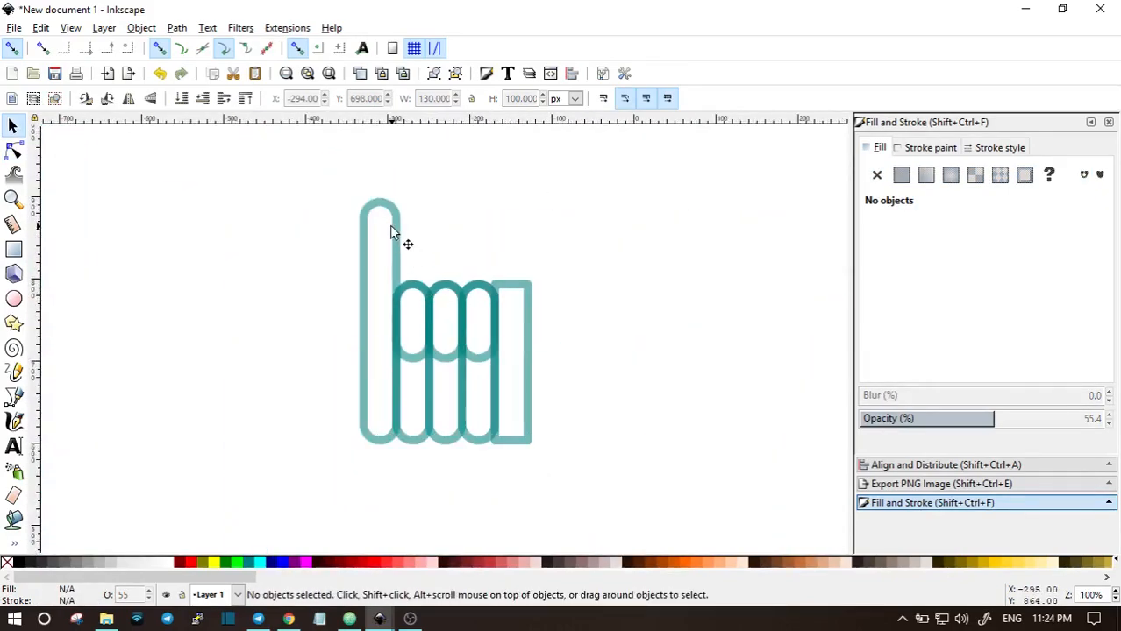
- Union the long finger and the three tall middle rectangles into a single hand outline
click(398, 264)
shift+click(423, 440)
shift+click(453, 442)
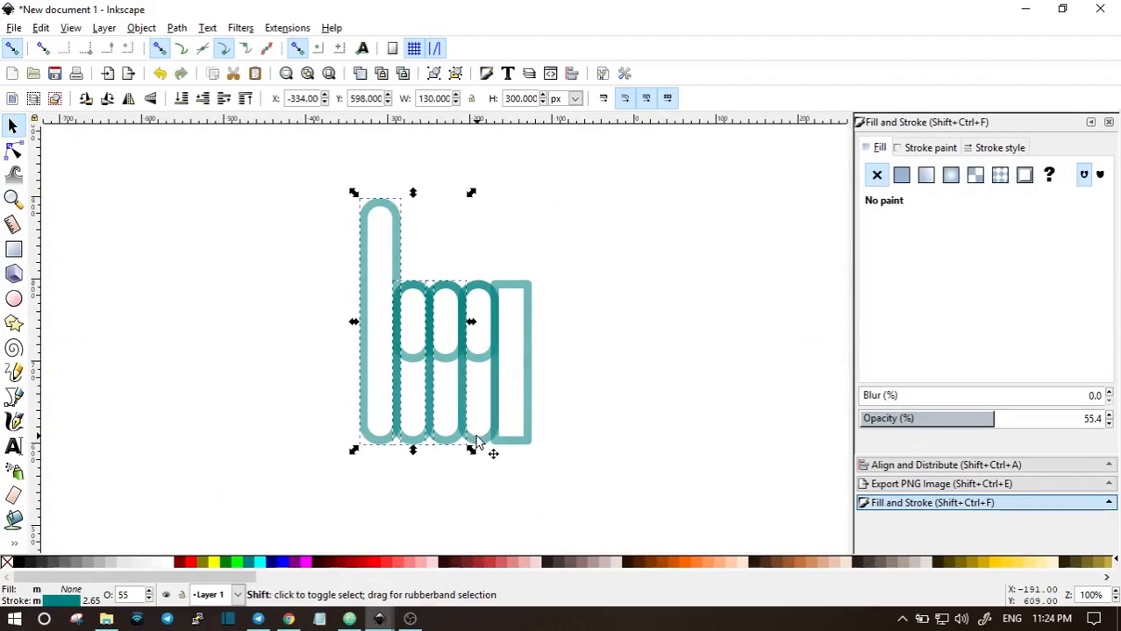
shift+click(484, 441)
click(176, 27)
click(197, 120)
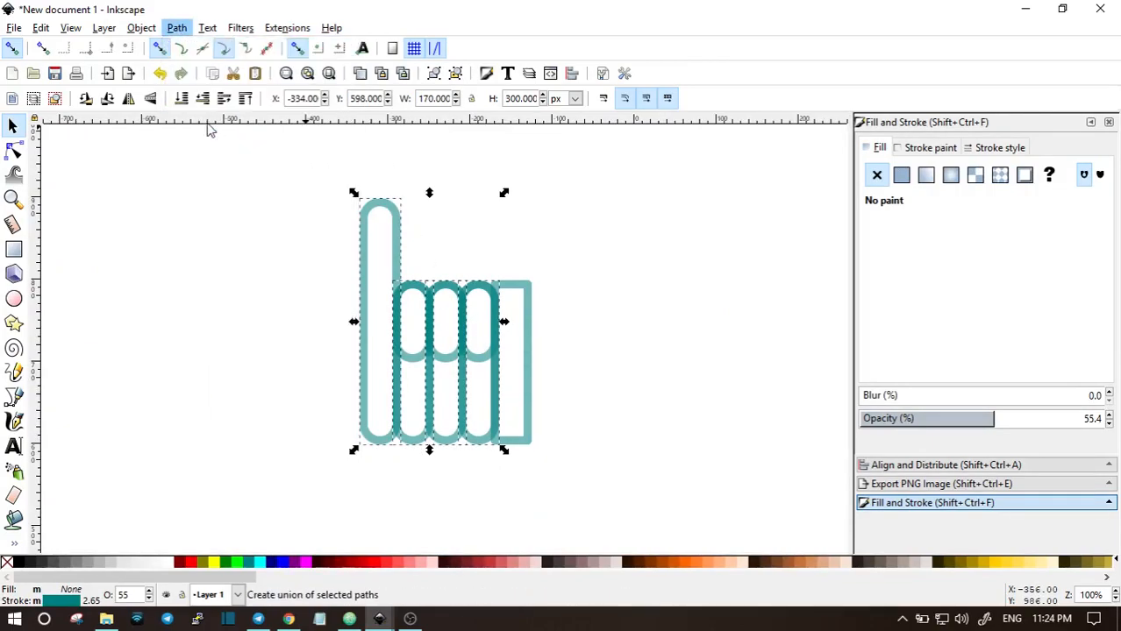
scroll(450, 351, up, 1)
click(579, 283)
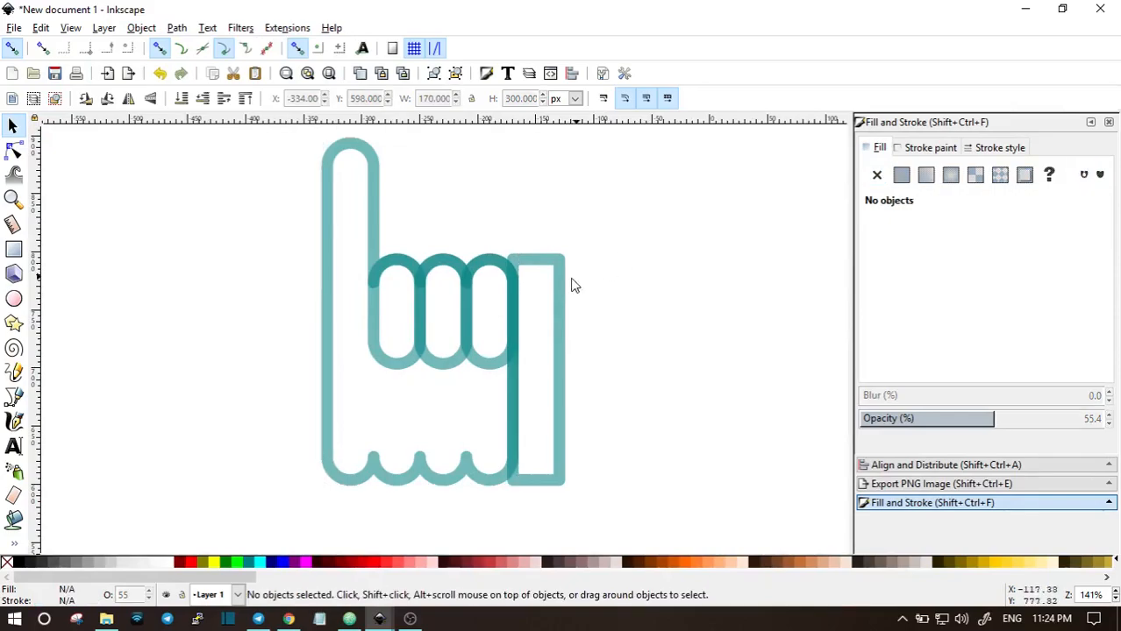
- Try to rotate the square-cornered rectangle at the hand's right side
click(513, 284)
click(13, 151)
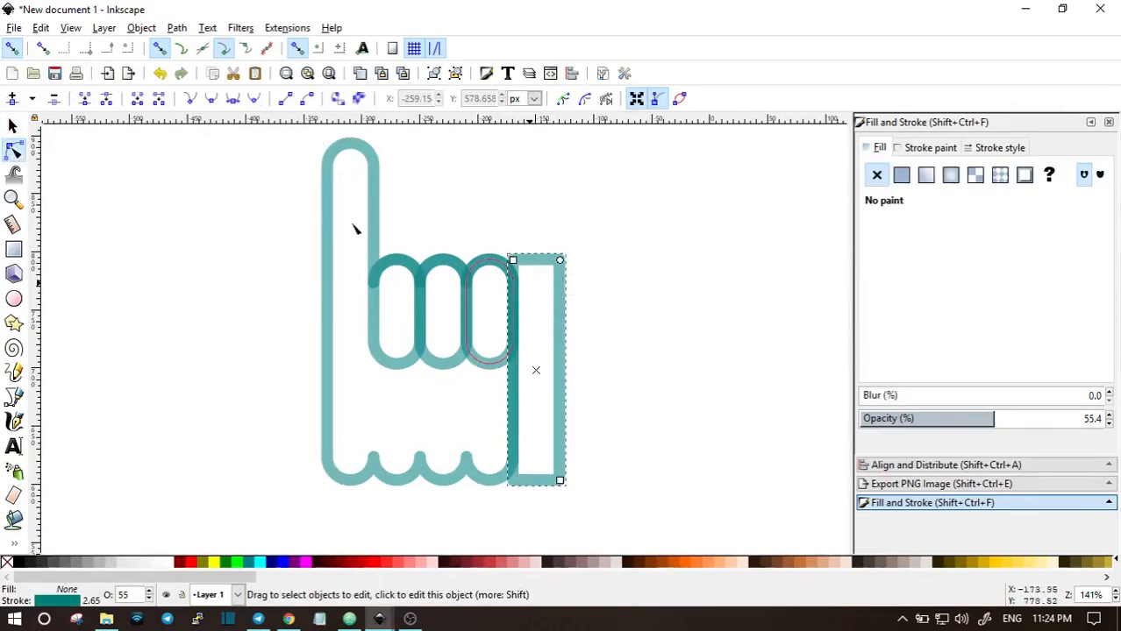
click(24, 128)
click(562, 289)
drag(568, 253, 643, 318)
key(ctrl+z)
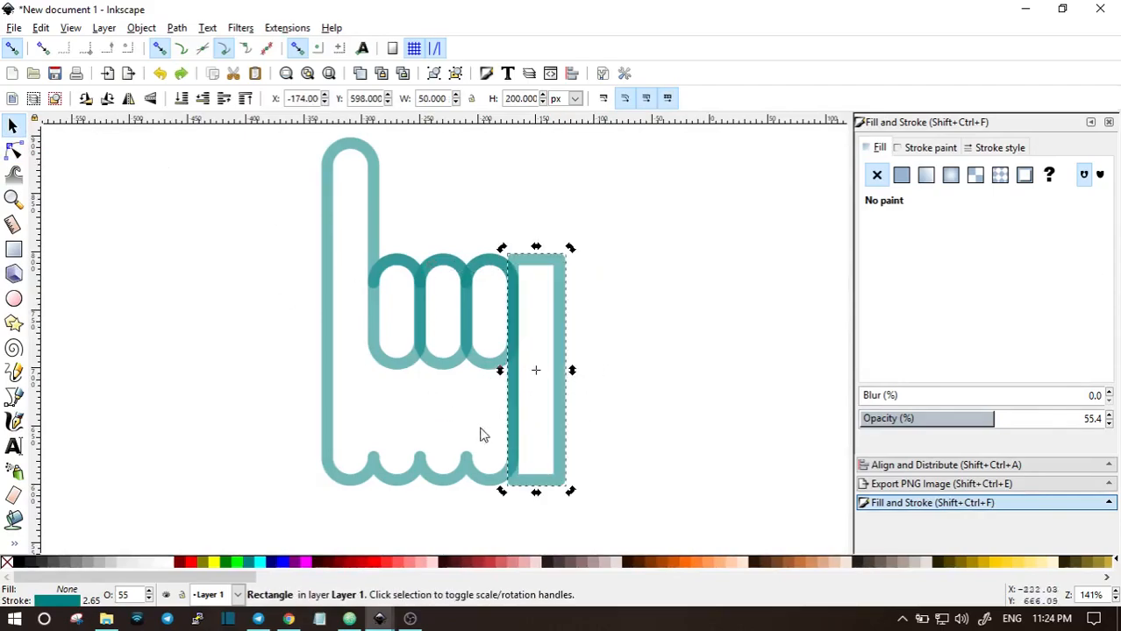
- Shorten the square-cornered rectangle beside the hand from its lower edge and fully round its corners
drag(536, 492, 537, 393)
click(14, 151)
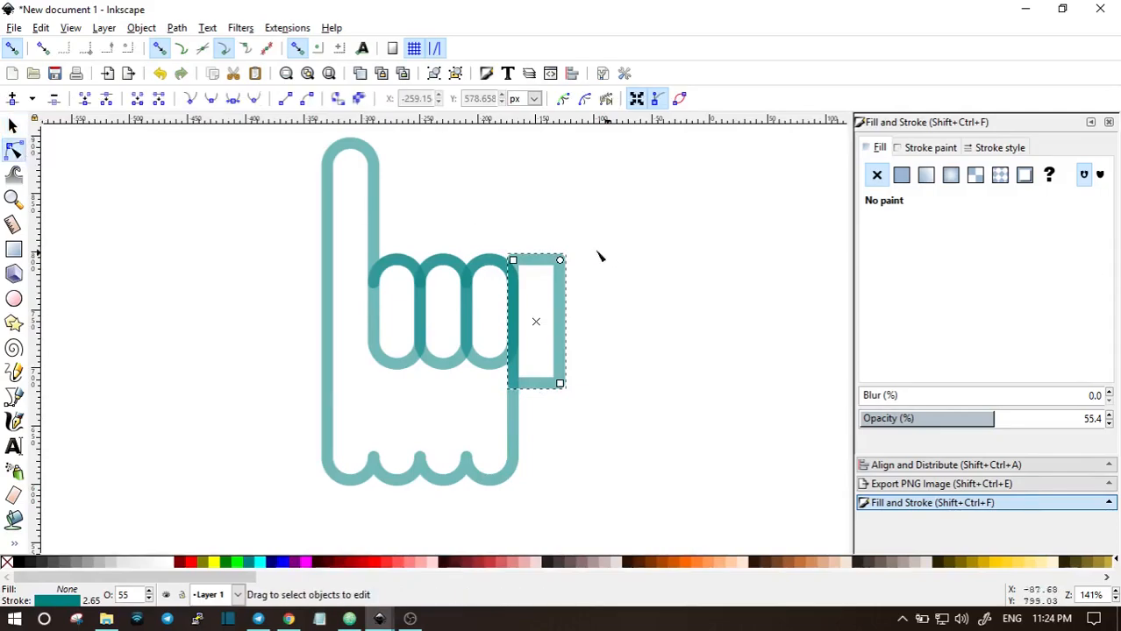
drag(562, 280, 580, 393)
- Rotate the rounded rectangle into a diagonal thumb and place it overlapping the hand's right edge below the folded fingers
click(12, 126)
click(526, 300)
drag(601, 327, 589, 322)
mouse_move(581, 374)
mouse_down()
mouse_move(571, 364)
mouse_move(583, 355)
mouse_move(575, 375)
mouse_up()
click(651, 381)
- Union the diagonal thumb with the hand outline
click(541, 410)
shift+click(507, 473)
click(177, 27)
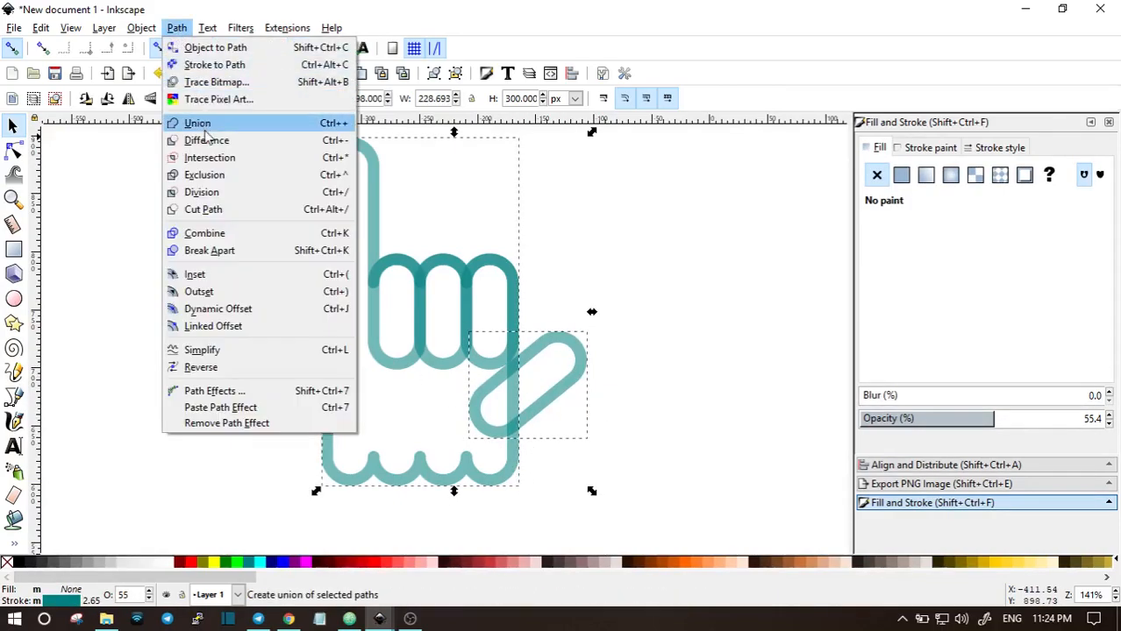
click(197, 118)
click(663, 316)
click(488, 368)
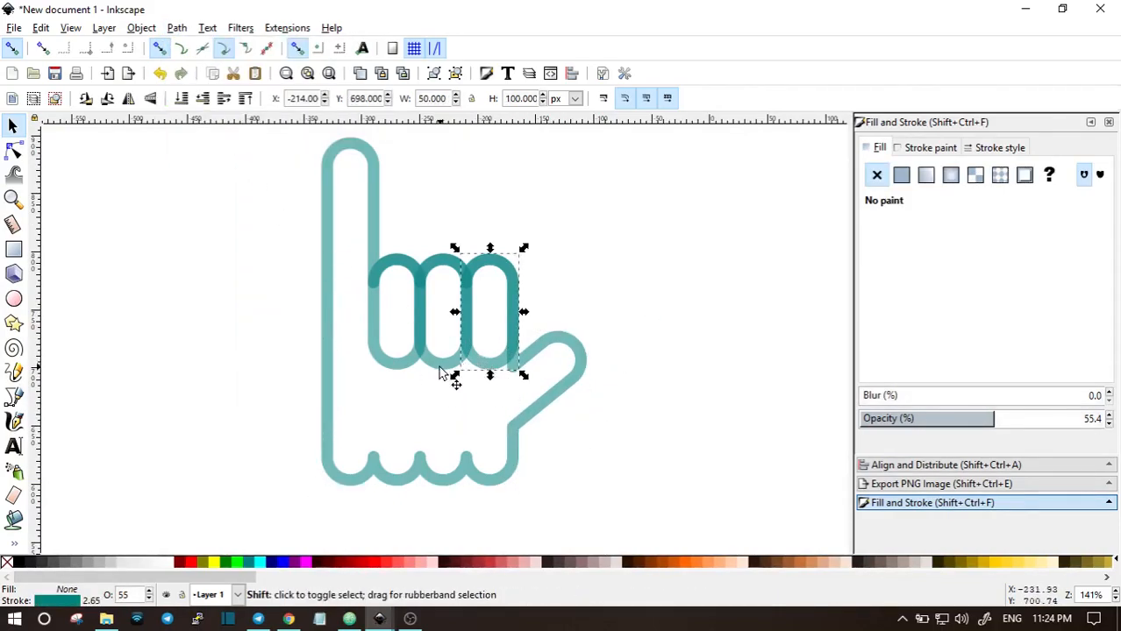
click(584, 469)
- Delete the seven nodes that form the scalloped bottom edge of the hand outline
click(13, 151)
click(493, 467)
drag(500, 442, 341, 510)
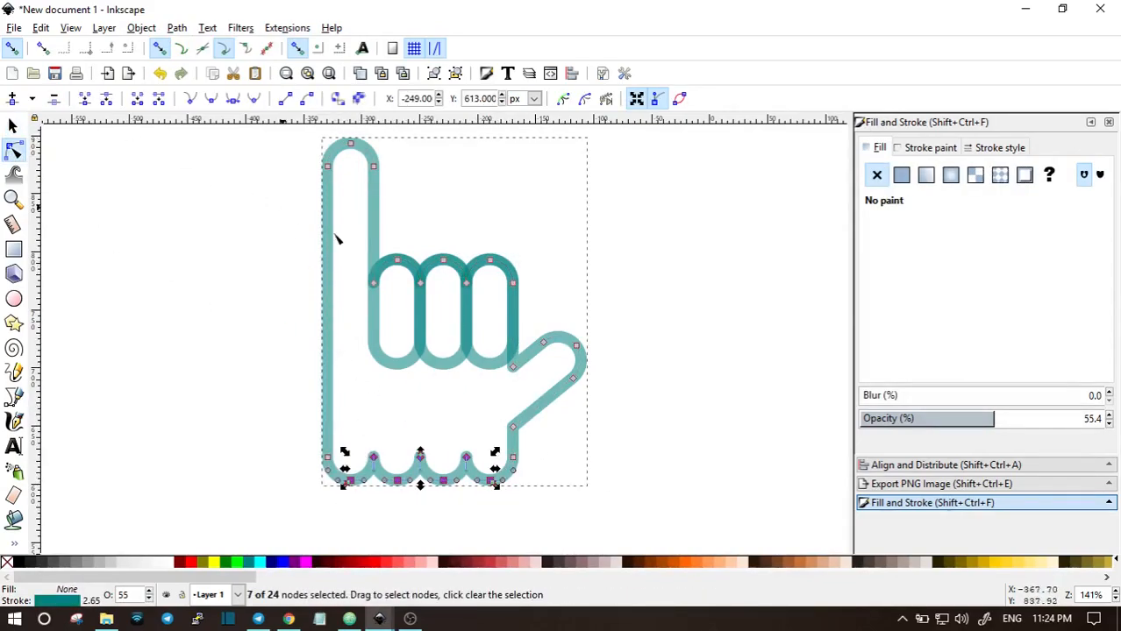
click(54, 98)
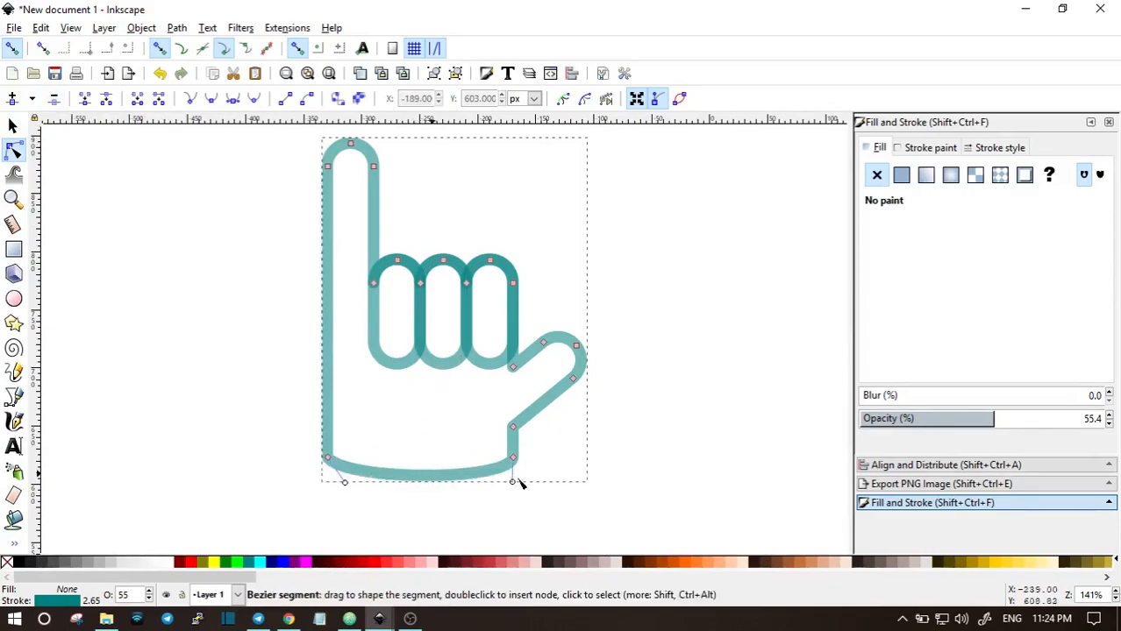
- Move the lower corner nodes of the hand up and bow its bottom edge downward into a deep rounded palm
click(484, 478)
drag(513, 457, 515, 438)
drag(435, 449, 426, 488)
click(252, 188)
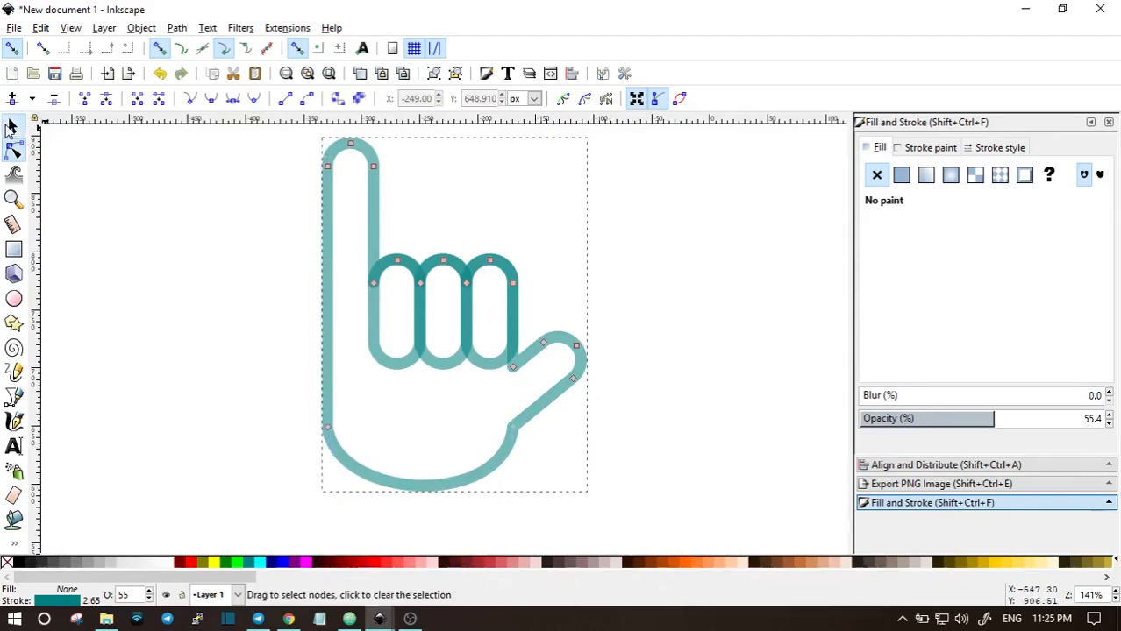
- Duplicate the three folded-finger rounded rectangles and union the duplicates into one shape
click(12, 127)
click(693, 250)
click(487, 372)
shift+click(443, 366)
shift+click(390, 361)
right_click(399, 359)
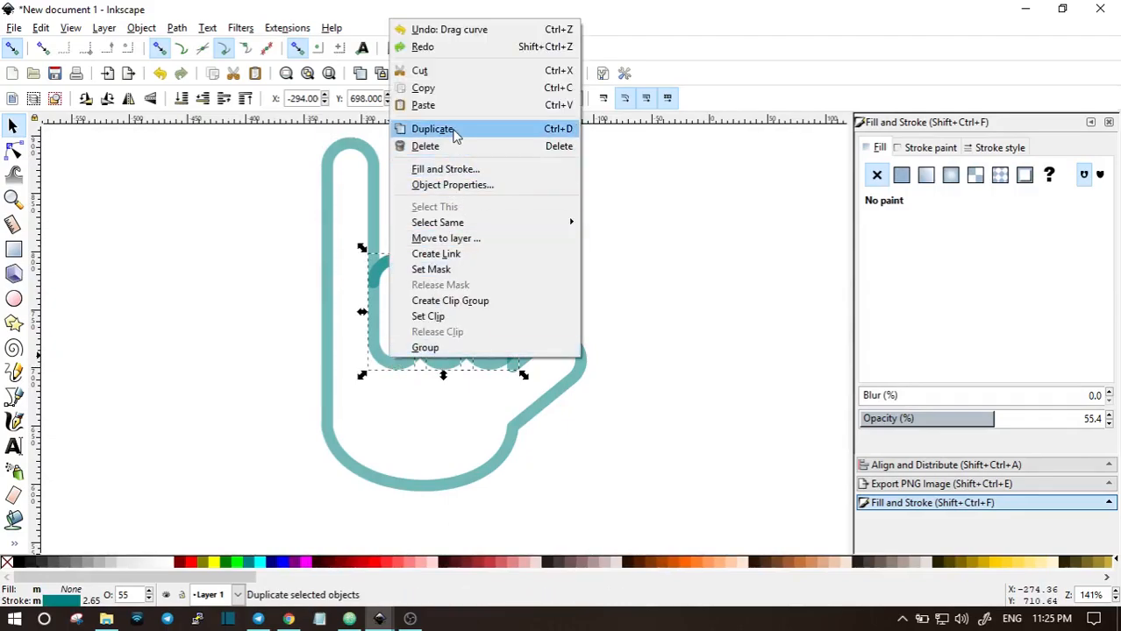
click(455, 132)
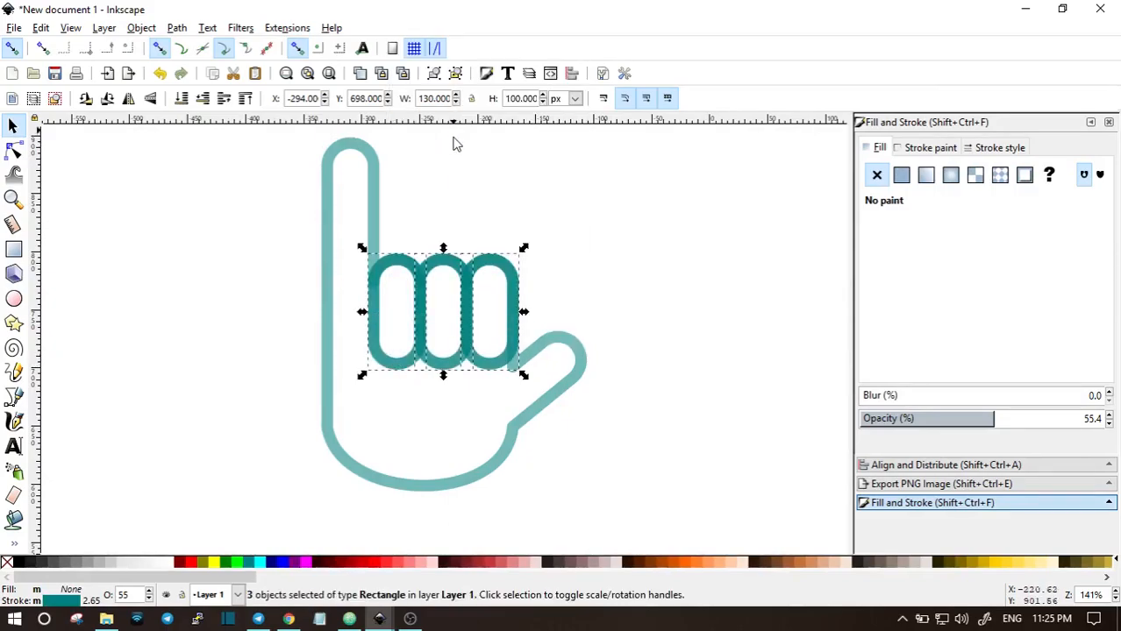
click(176, 27)
click(198, 120)
- Subtract the merged finger shape from the hand outline with Difference
shift+click(571, 356)
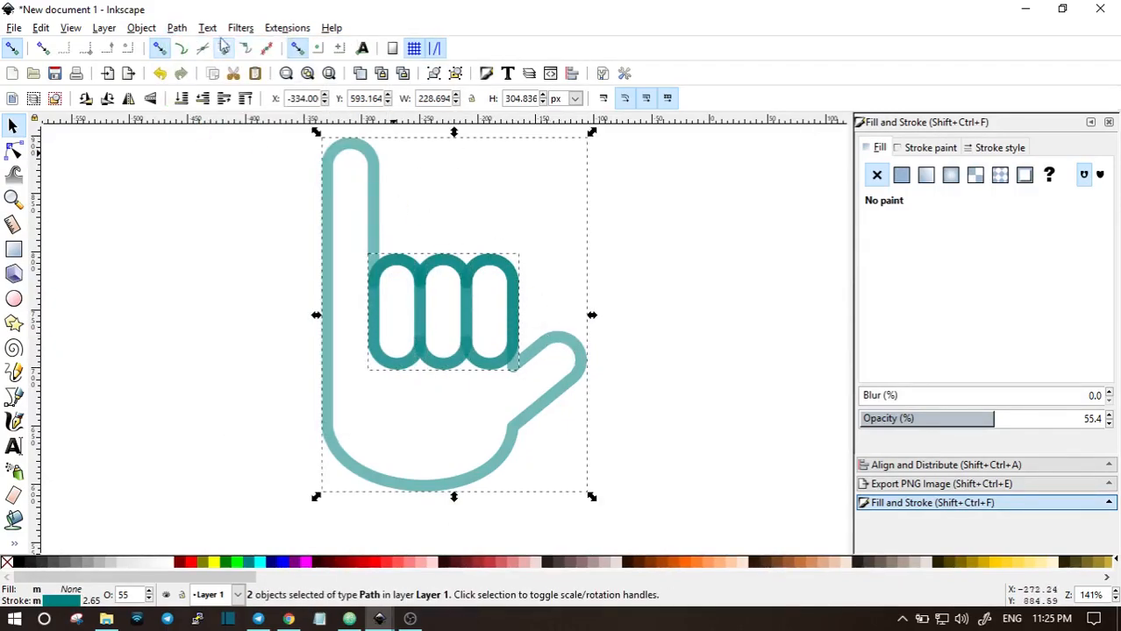
click(176, 27)
click(200, 140)
click(621, 248)
- Try pulling the three folded fingers away from the hand outline, and undo the moves
drag(481, 264, 527, 239)
drag(454, 268, 468, 228)
drag(390, 256, 404, 213)
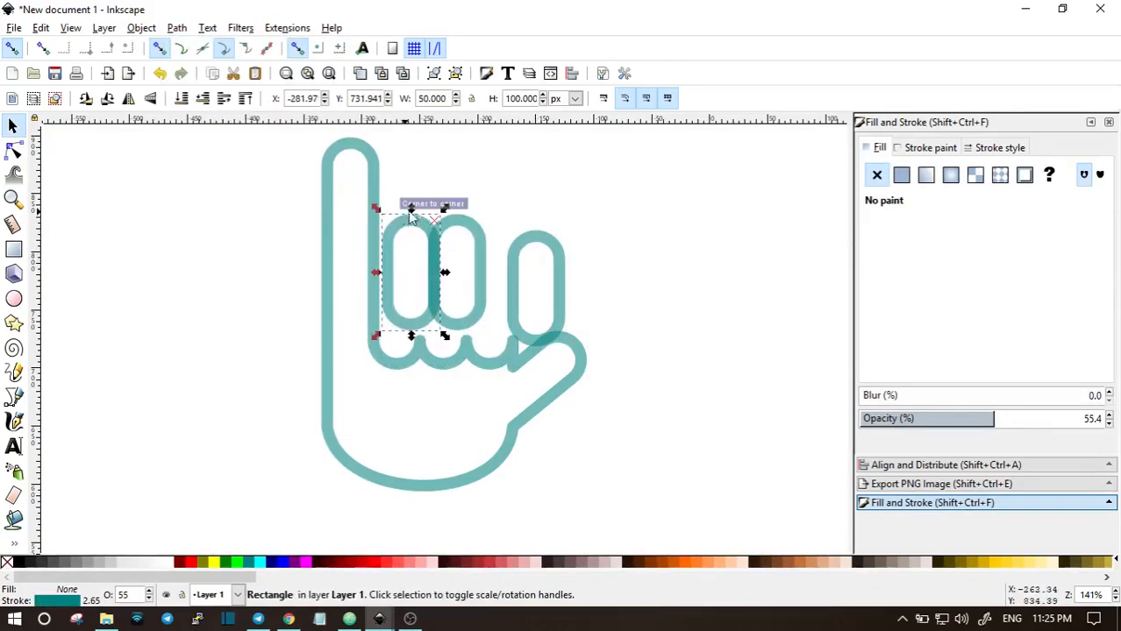
key(ctrl+z)
key(ctrl+z)
key(ctrl+z)
click(621, 262)
- Duplicate the hand outline together with its three folded-finger rectangles
scroll(620, 268, down, 2)
scroll(613, 273, up, 1)
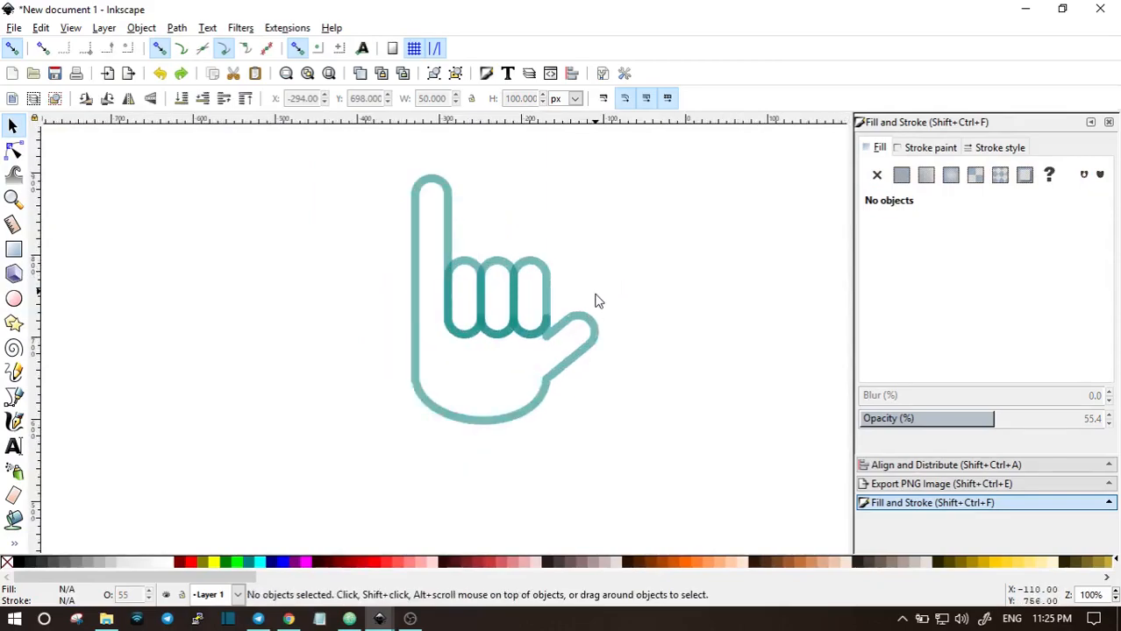
click(598, 329)
shift+click(533, 290)
shift+click(463, 268)
right_click(444, 207)
click(493, 317)
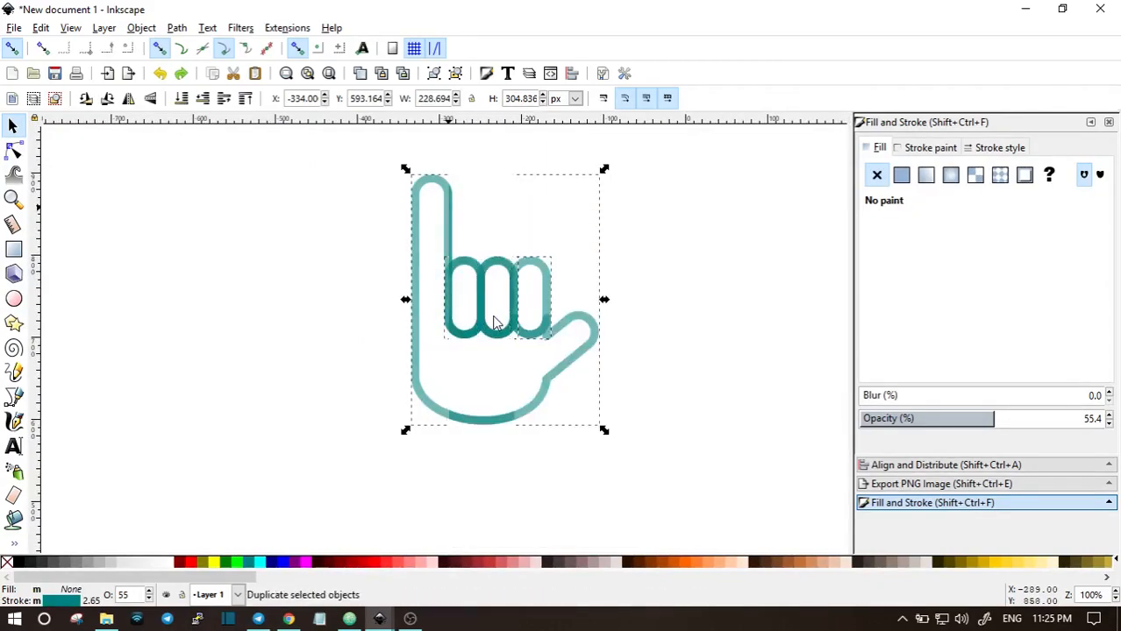
- Give the duplicated shapes no stroke and a flat ff9955 fill, and union them into one hand silhouette
click(928, 148)
click(877, 175)
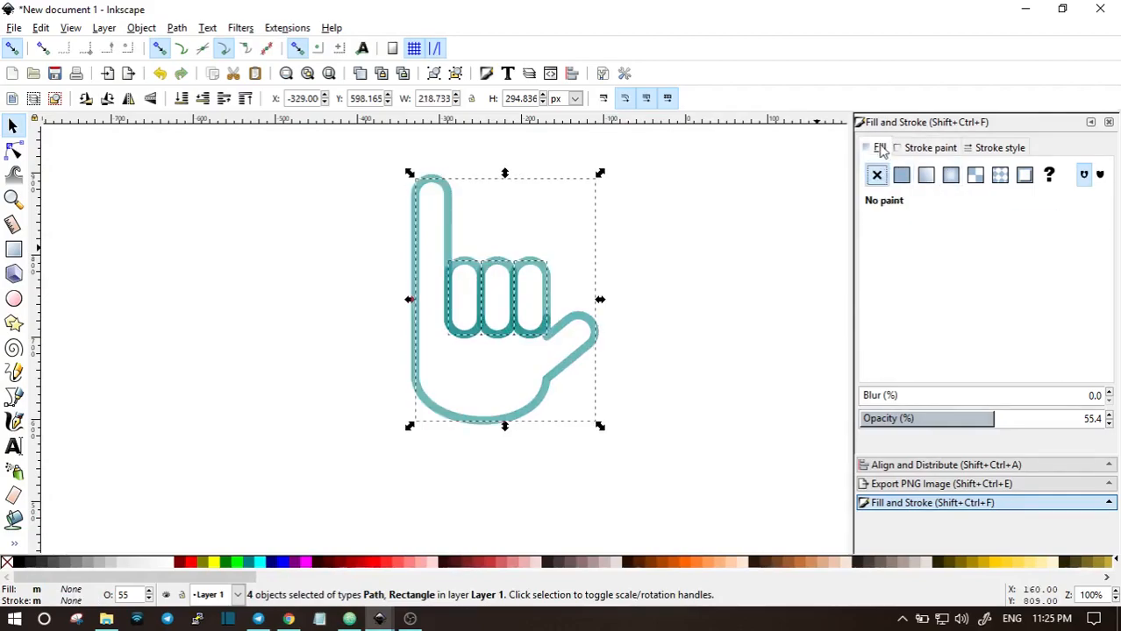
click(902, 175)
click(710, 564)
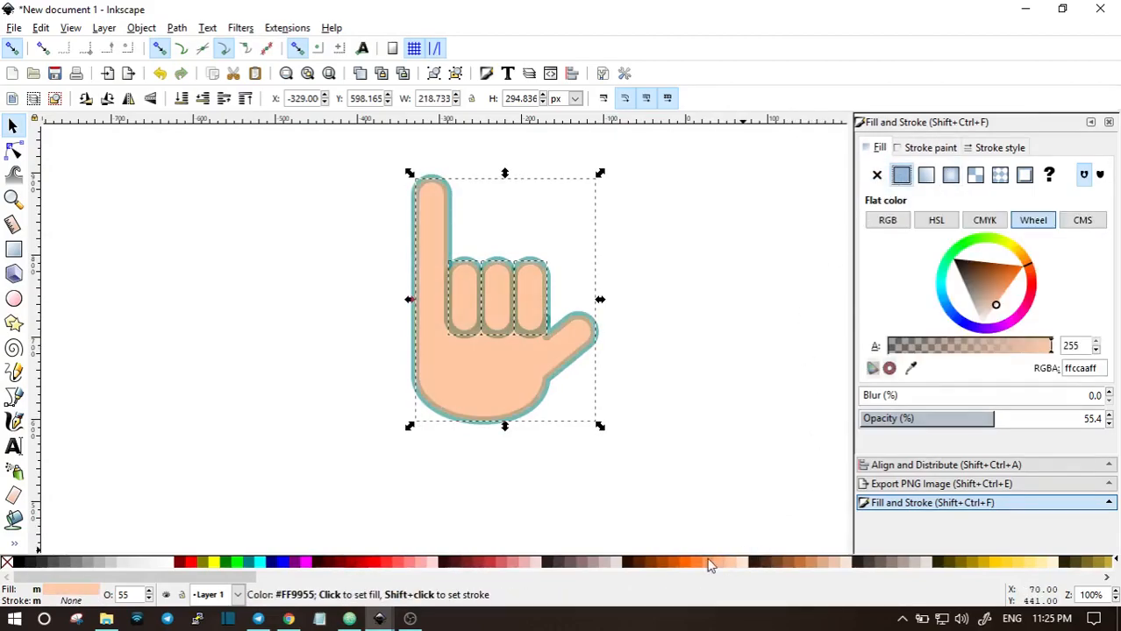
click(176, 28)
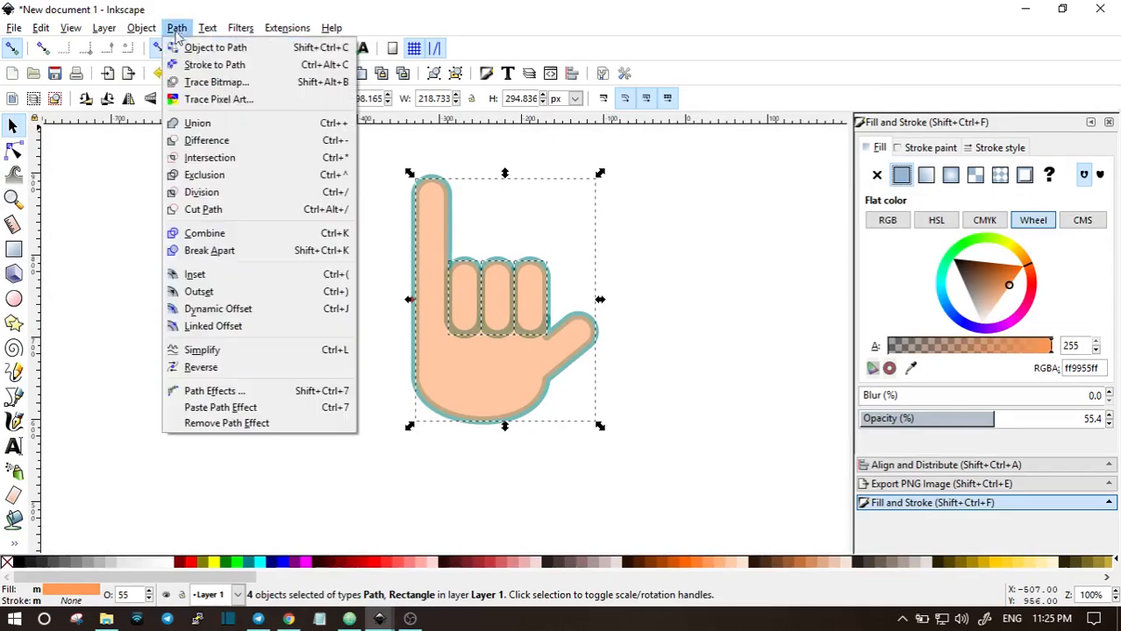
click(202, 118)
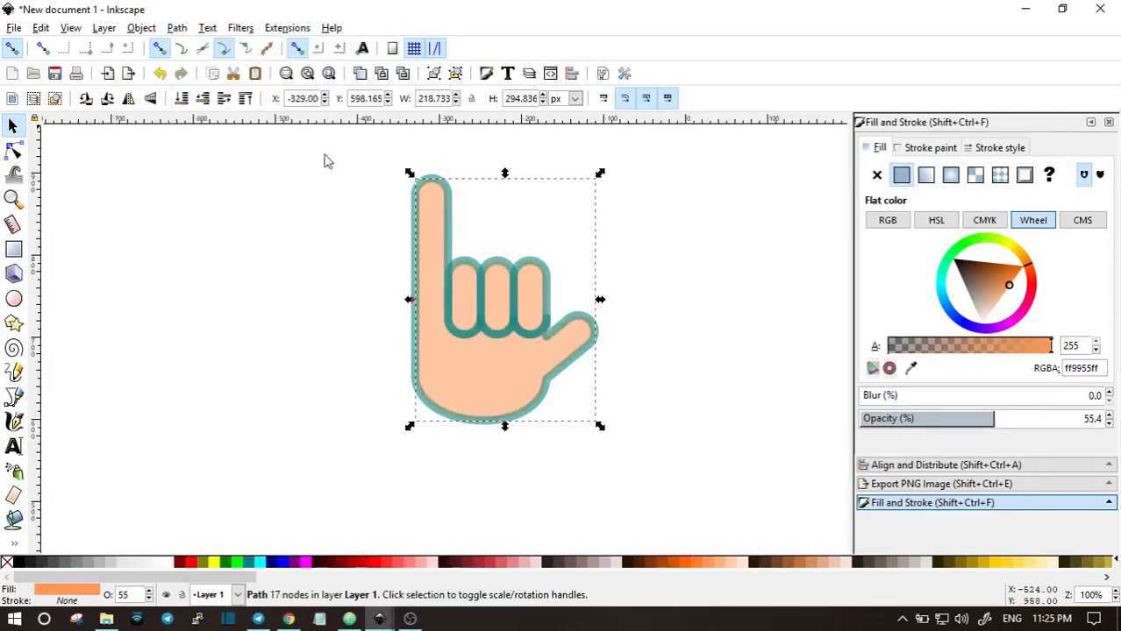
- Change the fill of the hand silhouette to the lighter skin tone ffccaa
click(719, 253)
drag(696, 176, 351, 438)
click(612, 354)
click(503, 384)
click(735, 562)
- Rotate all parts of the hand together about 45° counterclockwise so the index finger points diagonally up and left
drag(680, 153, 302, 453)
click(545, 279)
drag(604, 170, 508, 178)
click(586, 285)
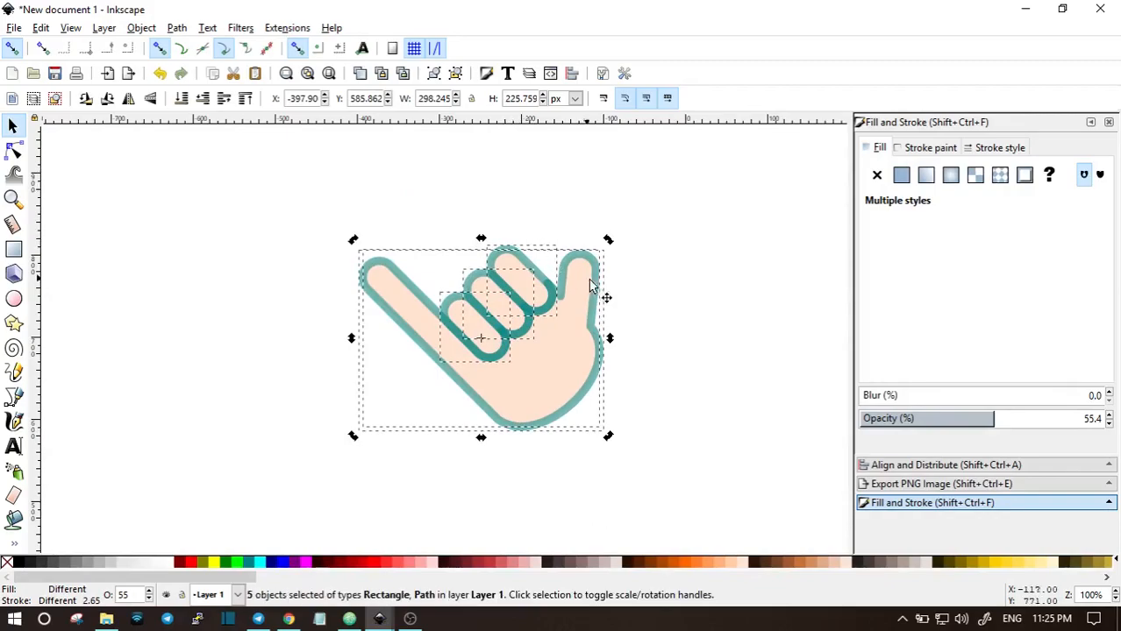
- Duplicate the rotated hand, mirror it horizontally, and move it about 207 px left so the two index fingertips cross
right_click(596, 287)
click(640, 386)
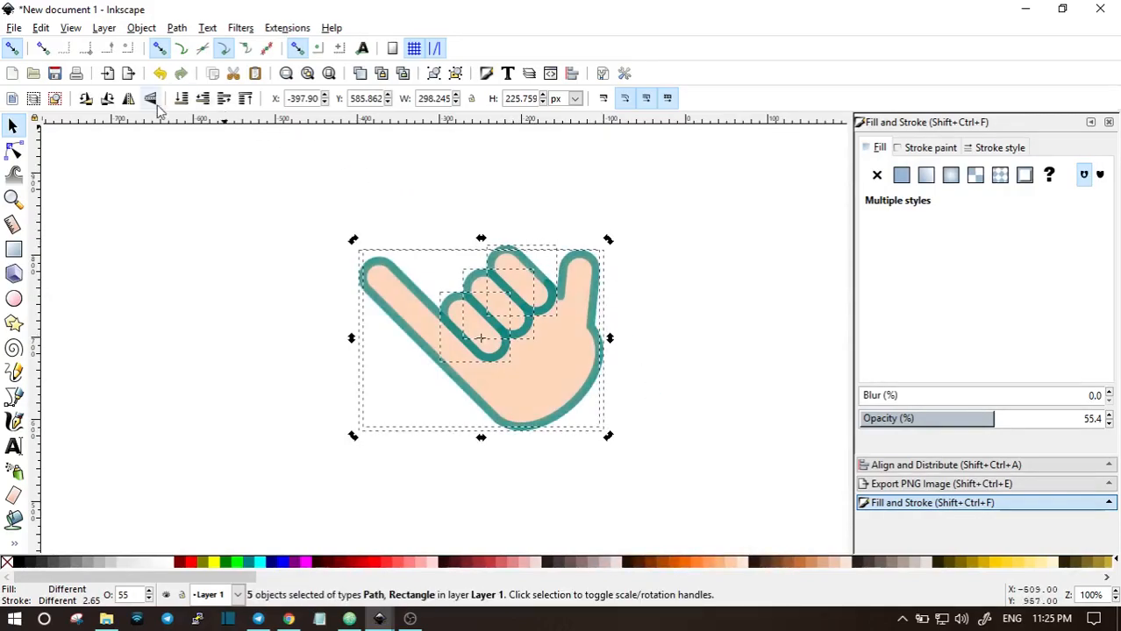
click(128, 98)
drag(576, 313, 404, 299)
click(450, 496)
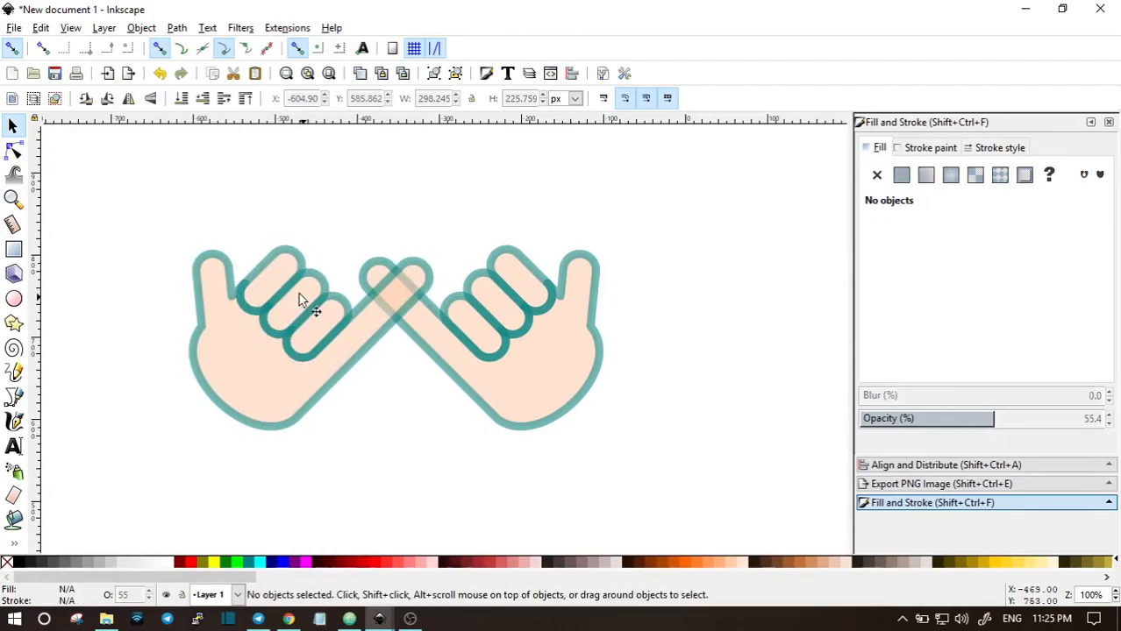
- Union the left hand's outline with its three folded fingers
shift+click(255, 309)
shift+click(283, 334)
shift+click(305, 355)
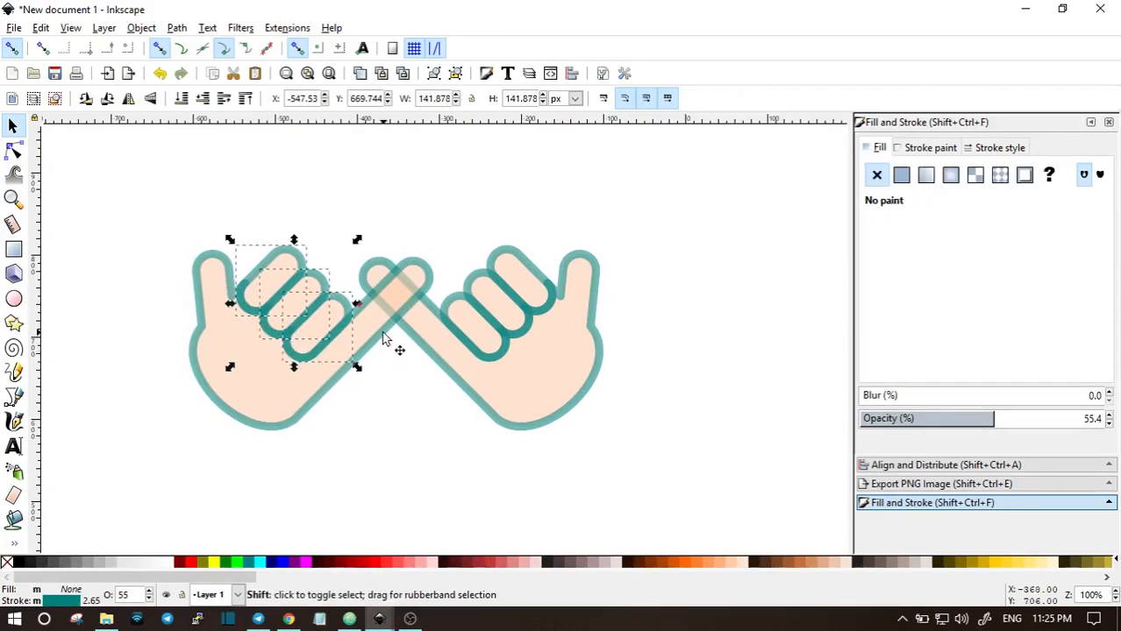
shift+click(386, 334)
drag(386, 334, 378, 304)
key(ctrl+z)
click(178, 29)
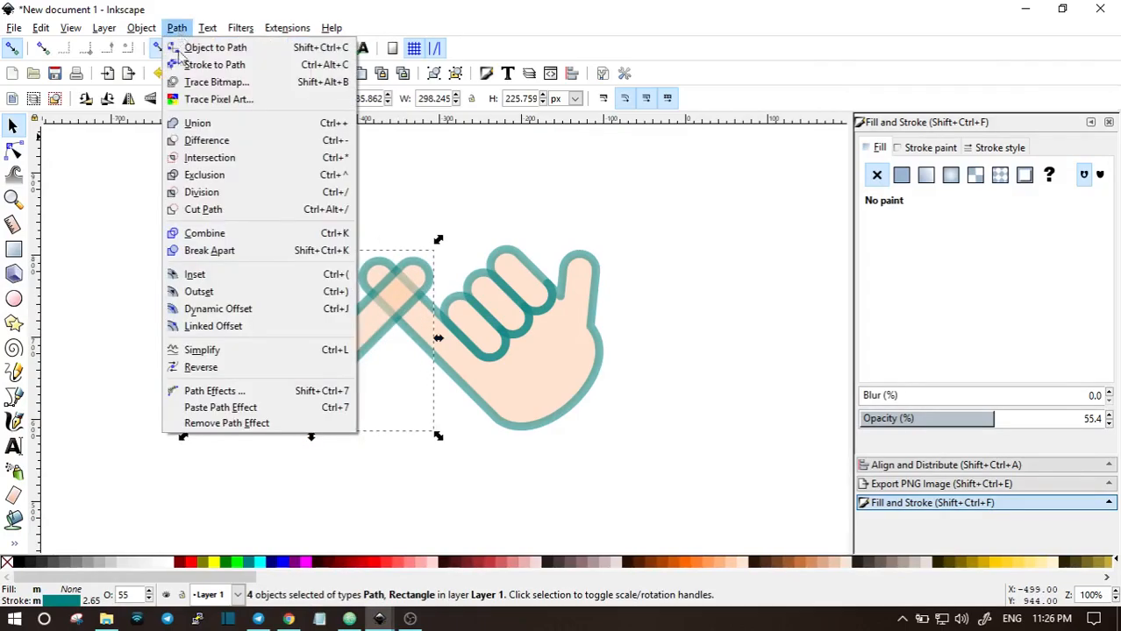
click(197, 123)
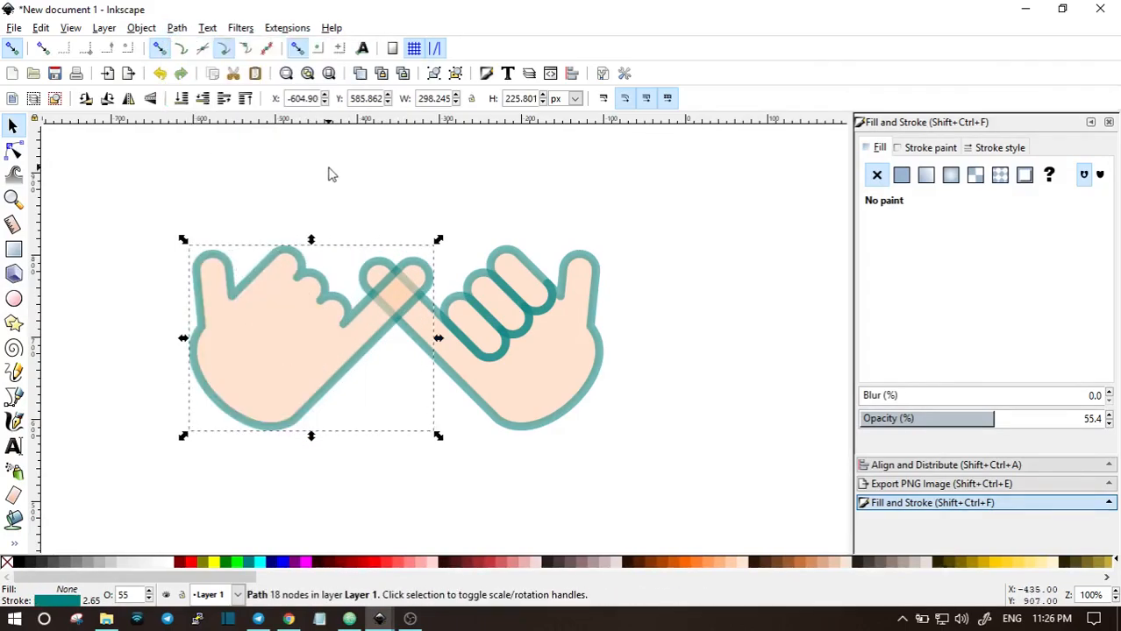
click(386, 183)
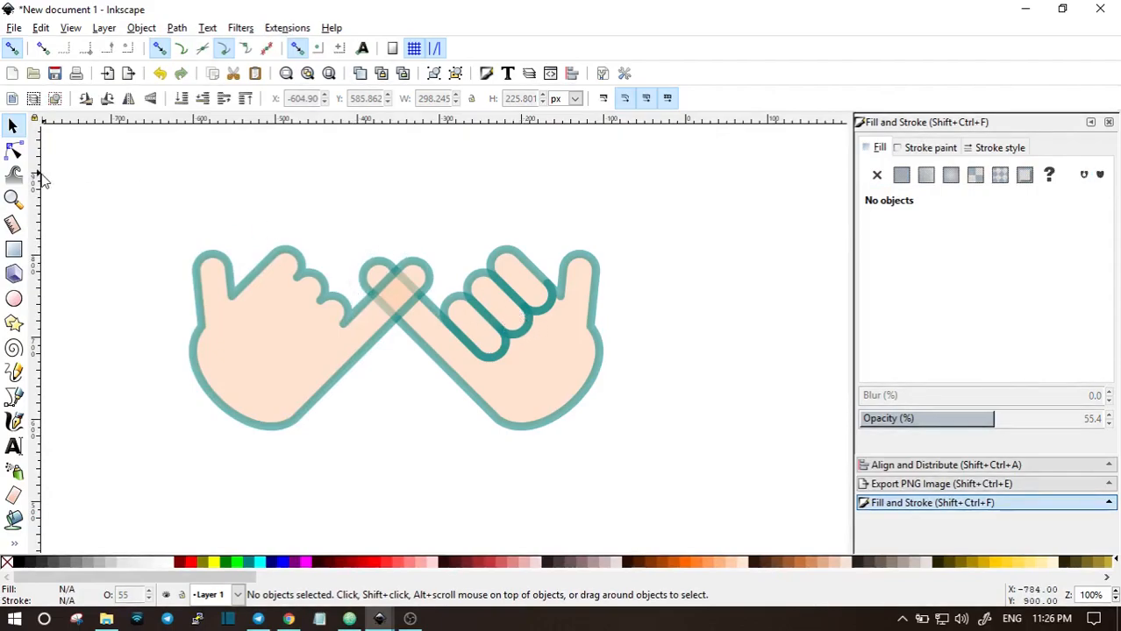
- Draw a closed straight-sided Pen path, about 139 by 114 px, around the crossed fingertips, following the lower edges of their overlap
scroll(356, 309, up, 2)
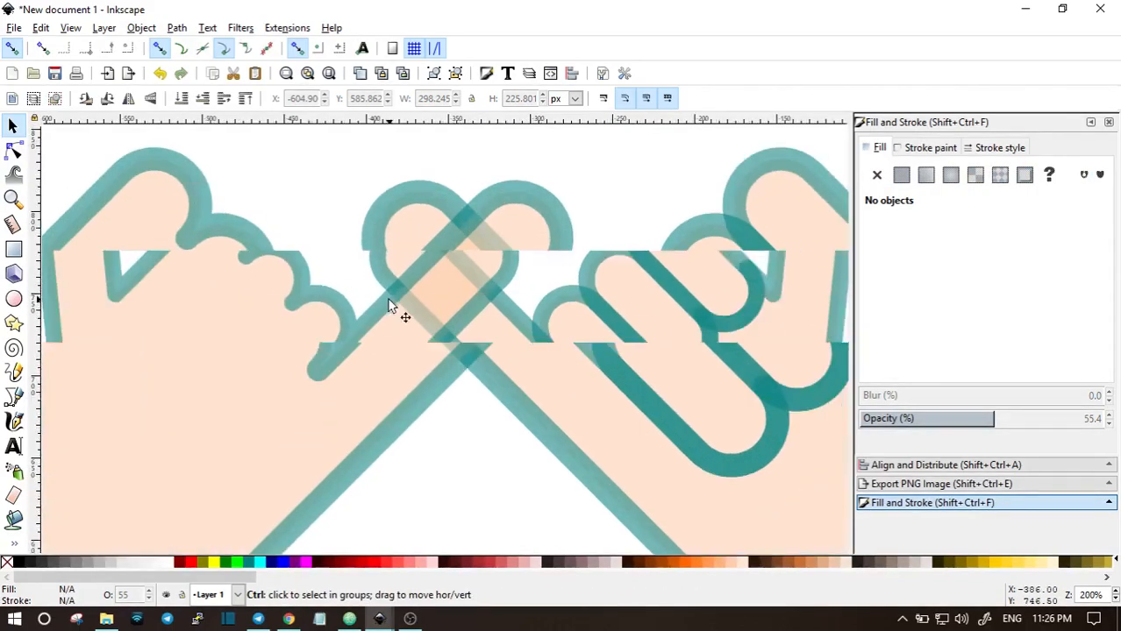
click(214, 347)
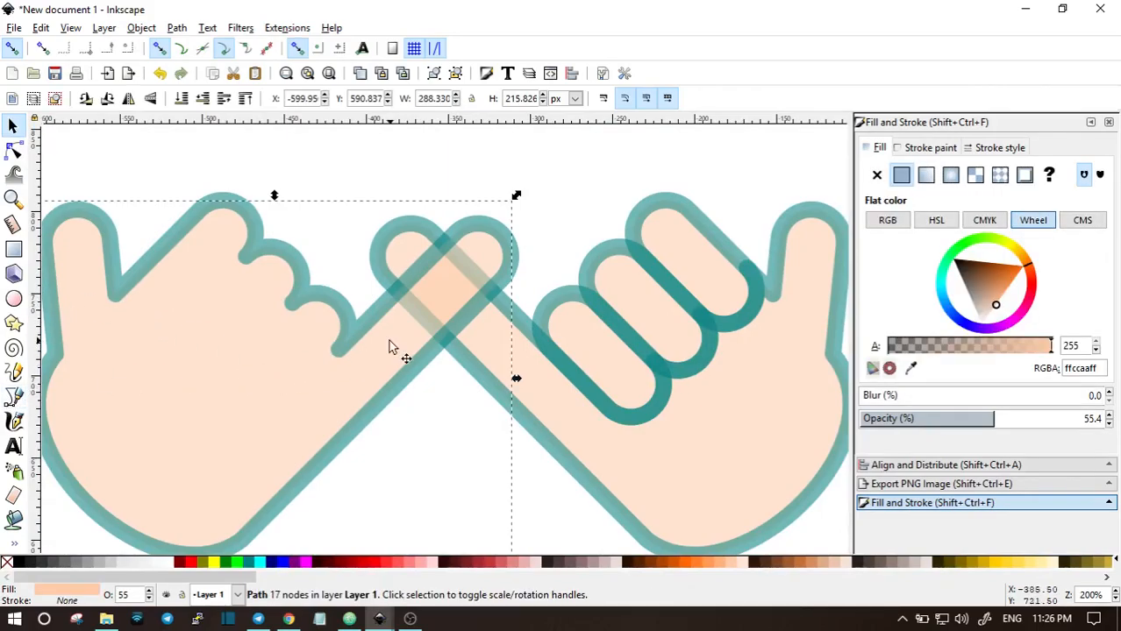
click(13, 398)
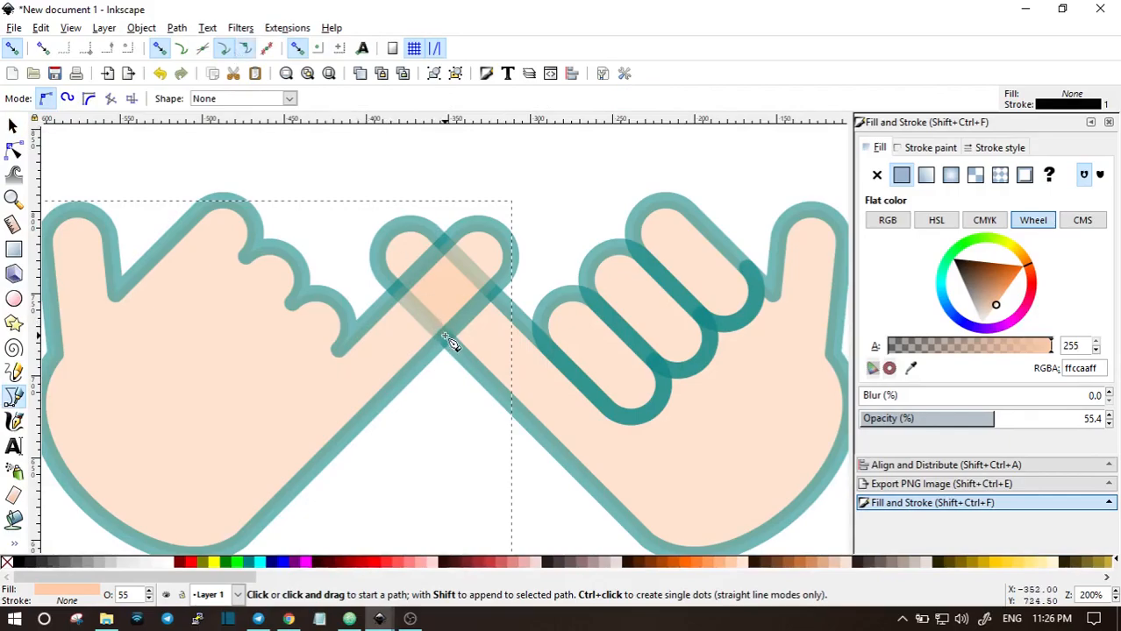
click(387, 279)
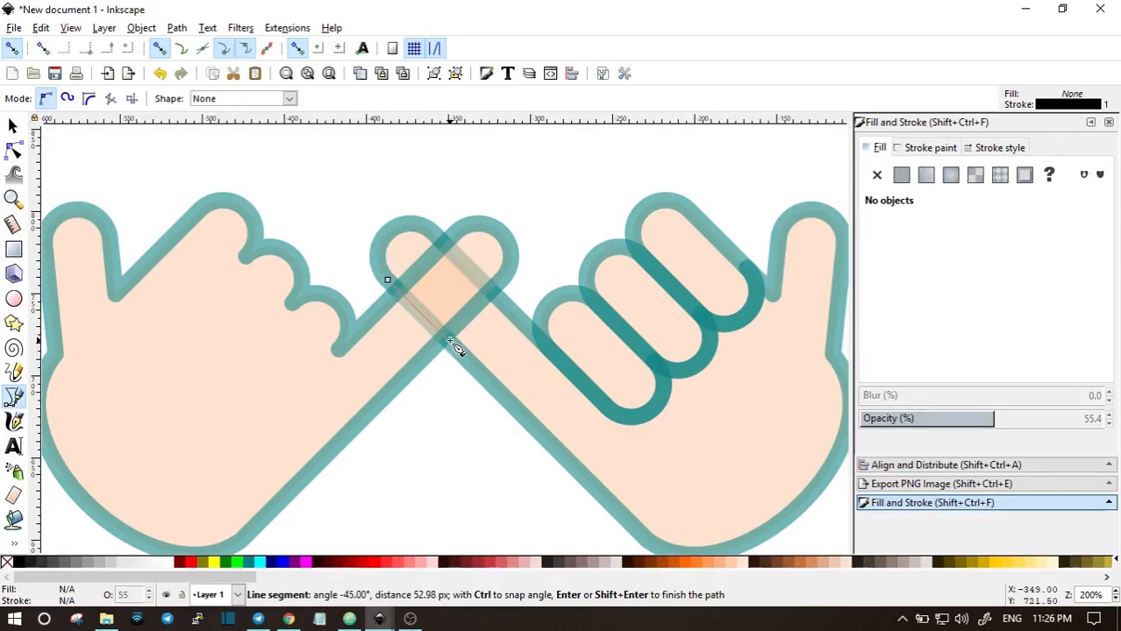
click(445, 339)
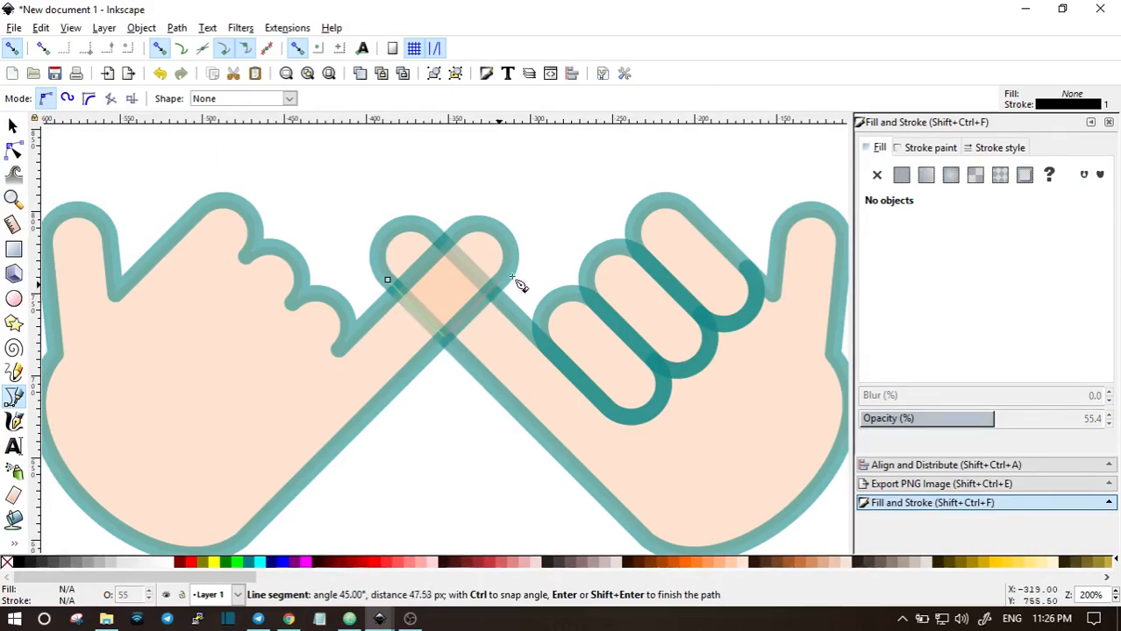
click(571, 209)
scroll(476, 175, up, 1)
click(474, 141)
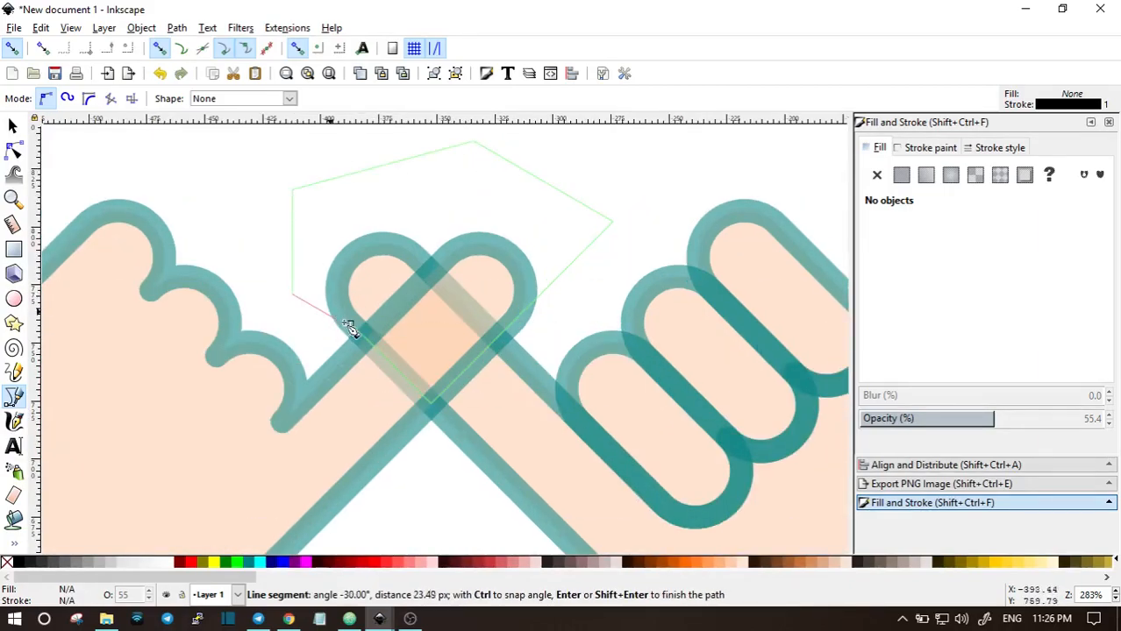
click(350, 324)
click(14, 127)
scroll(482, 158, down, 2)
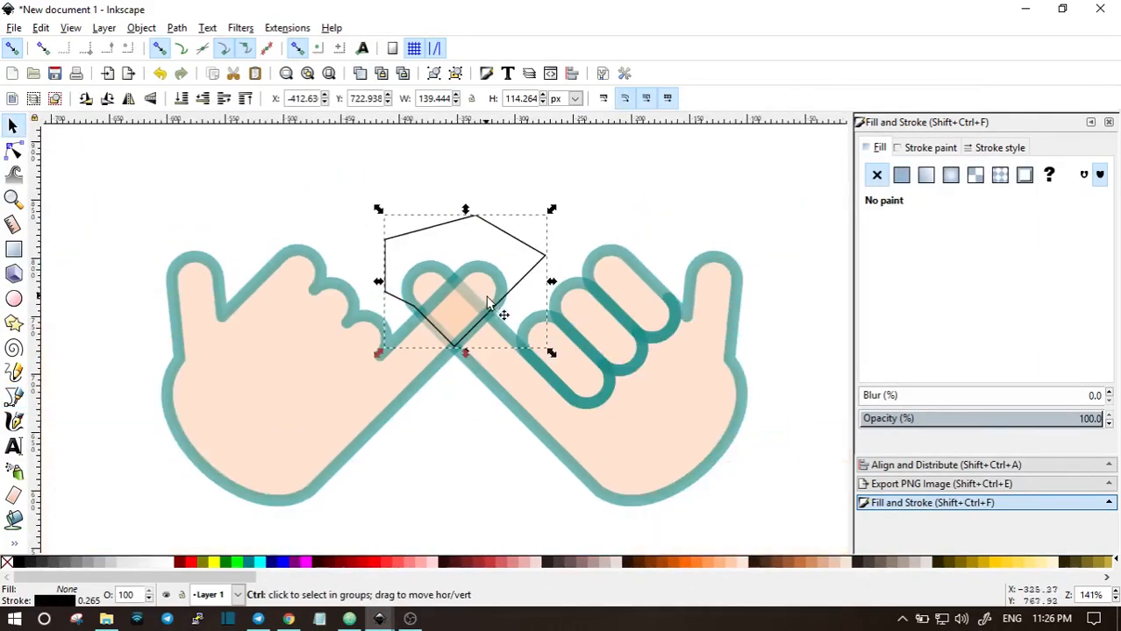
- Duplicate the Pen-drawn polygon and the right hand's fill shape
right_click(523, 186)
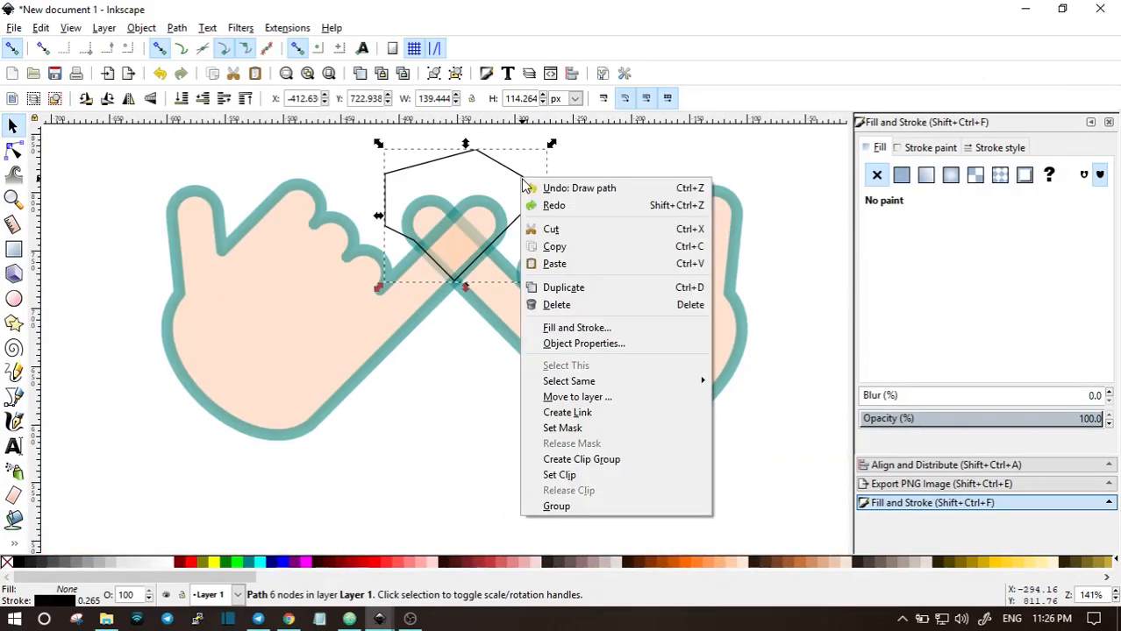
click(562, 289)
click(681, 333)
right_click(679, 326)
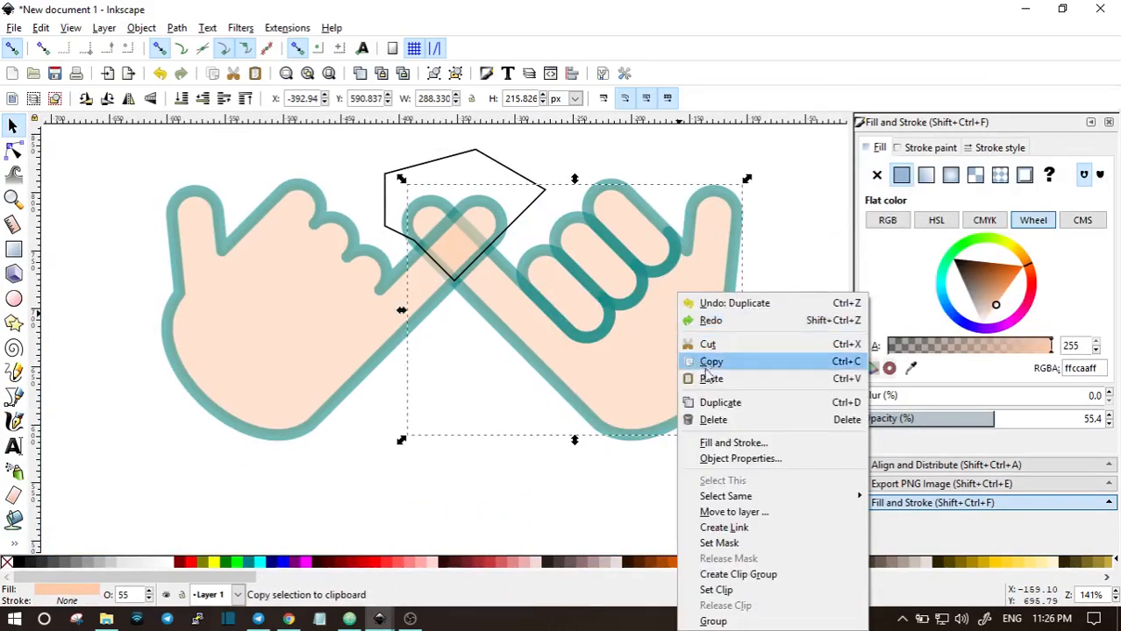
click(715, 404)
- Try to intersect the right hand's duplicated fill shape with the polygon copy
shift+click(497, 164)
click(176, 28)
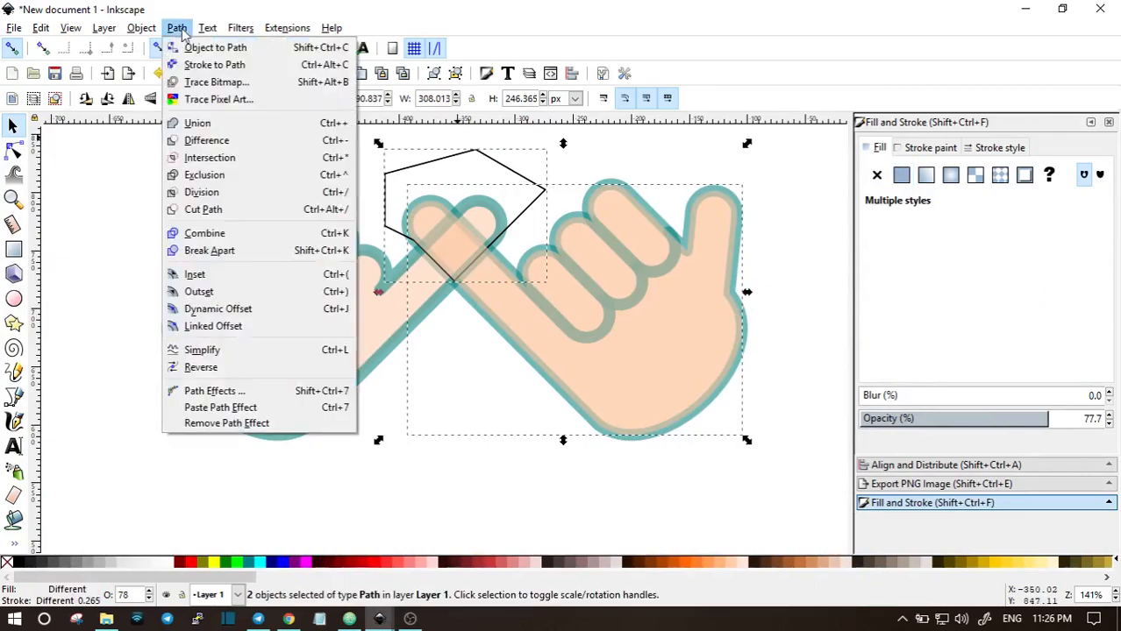
click(210, 158)
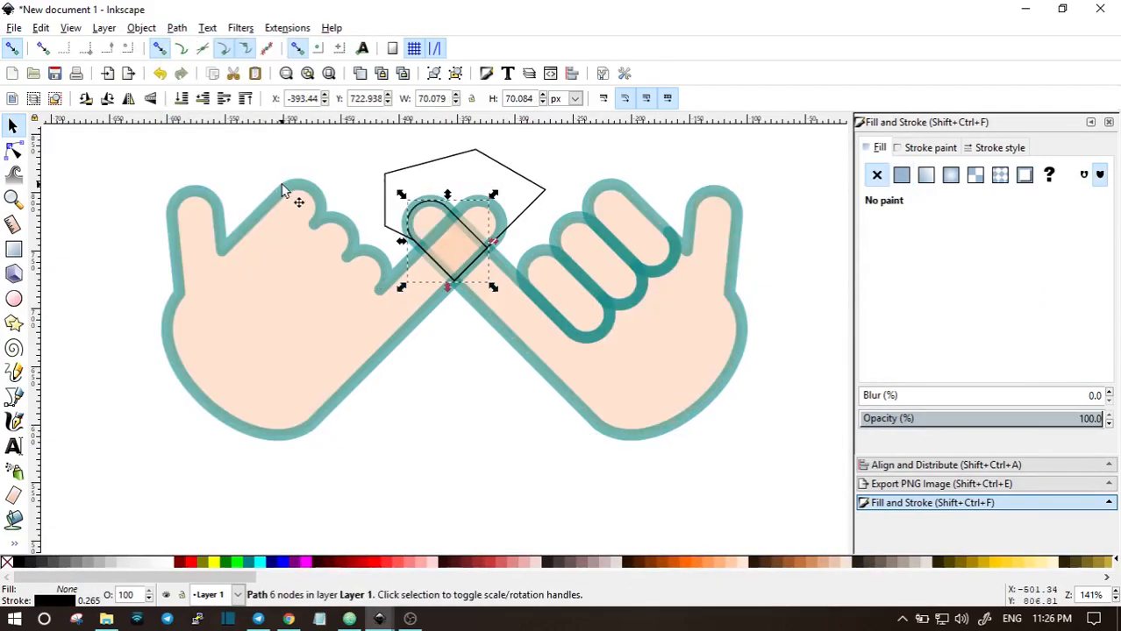
click(552, 171)
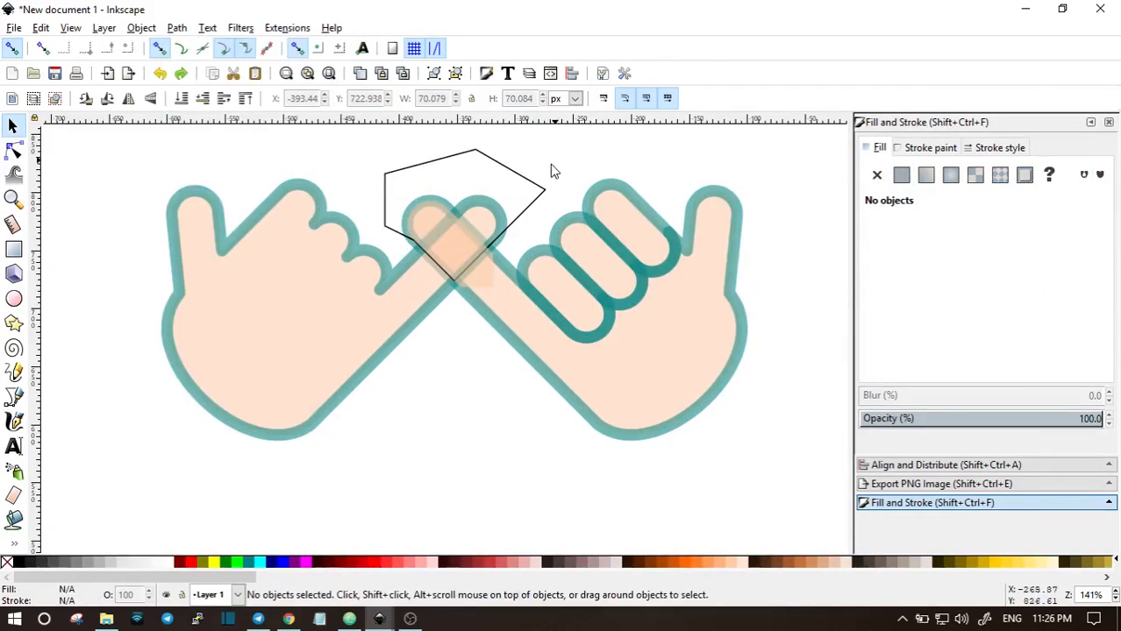
- Intersect the duplicated right-hand fill with one polygon copy to isolate the tip of its index finger
click(494, 279)
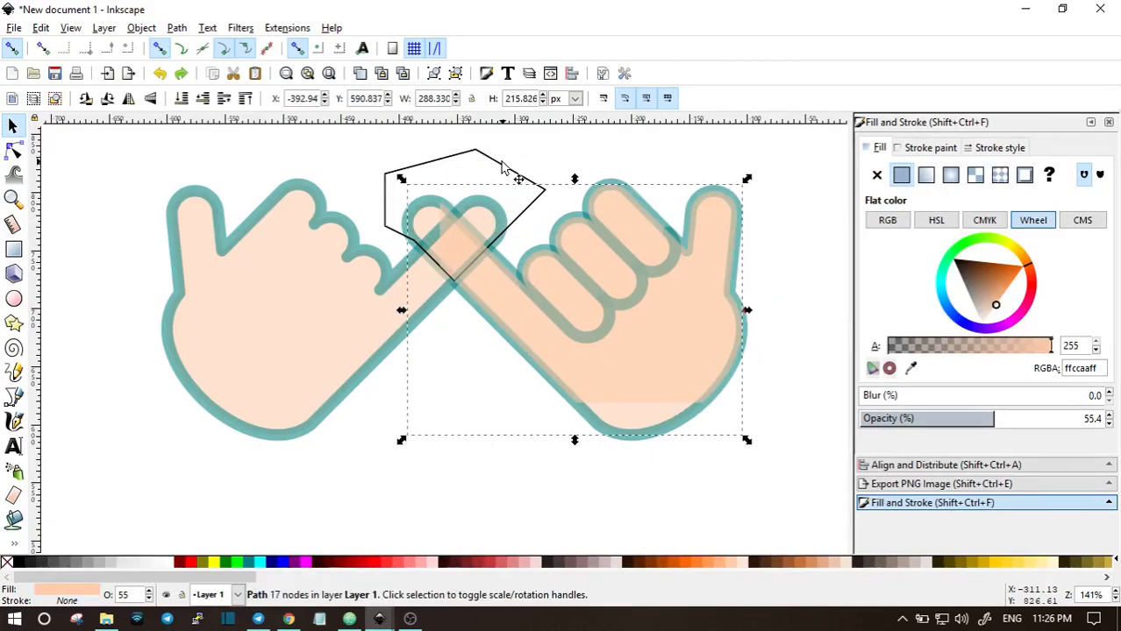
key(shift)
ctrl+scroll(498, 172, up, 1)
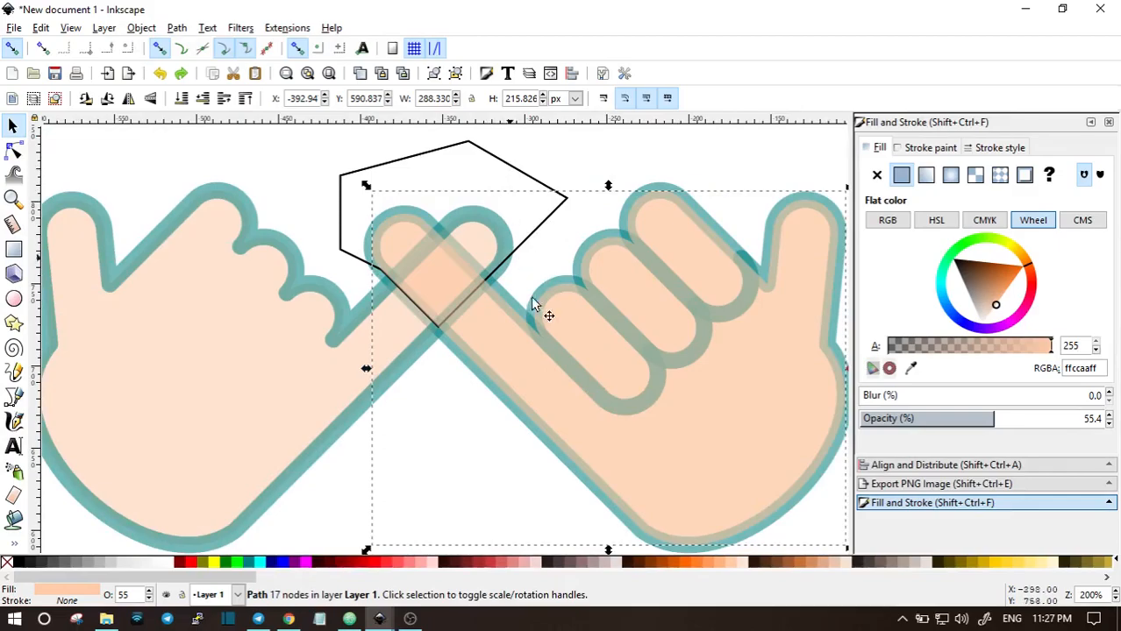
shift+click(535, 179)
click(176, 27)
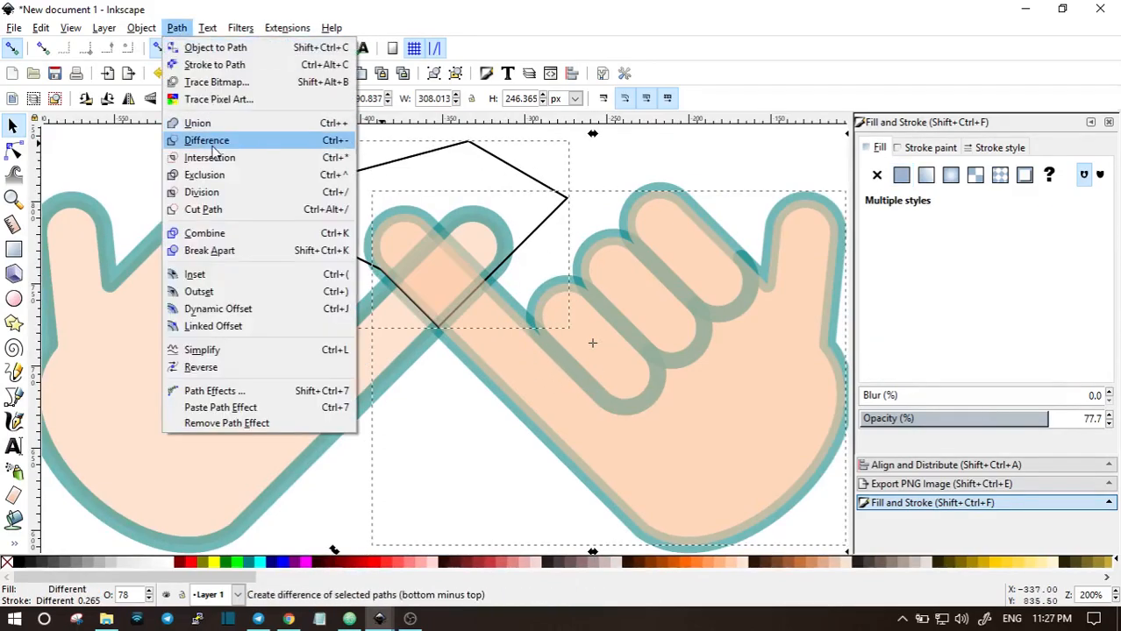
click(211, 158)
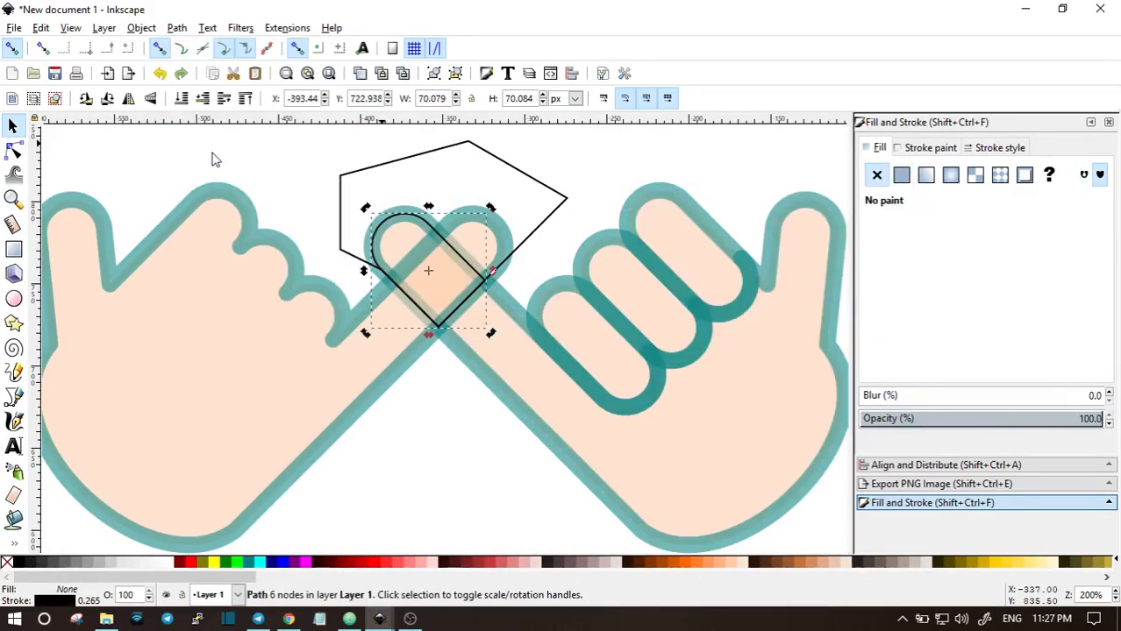
- Try moving the remaining polygon off the crossed fingertips, and undo the move
click(539, 184)
click(580, 180)
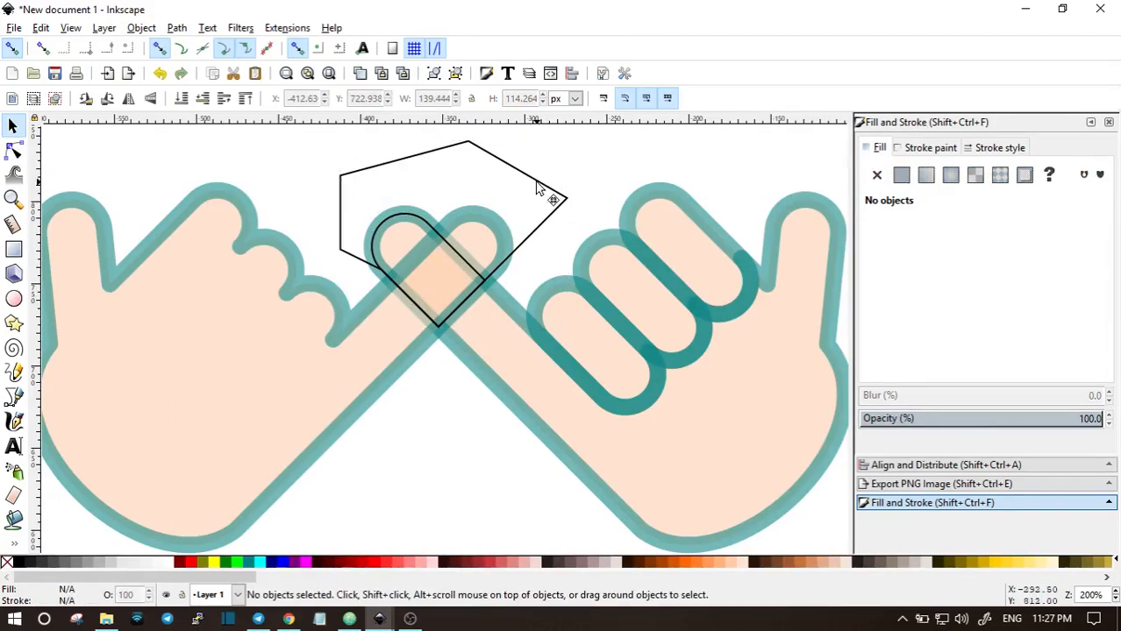
drag(537, 182, 572, 161)
key(ctrl+z)
scroll(520, 213, down, 1)
click(432, 359)
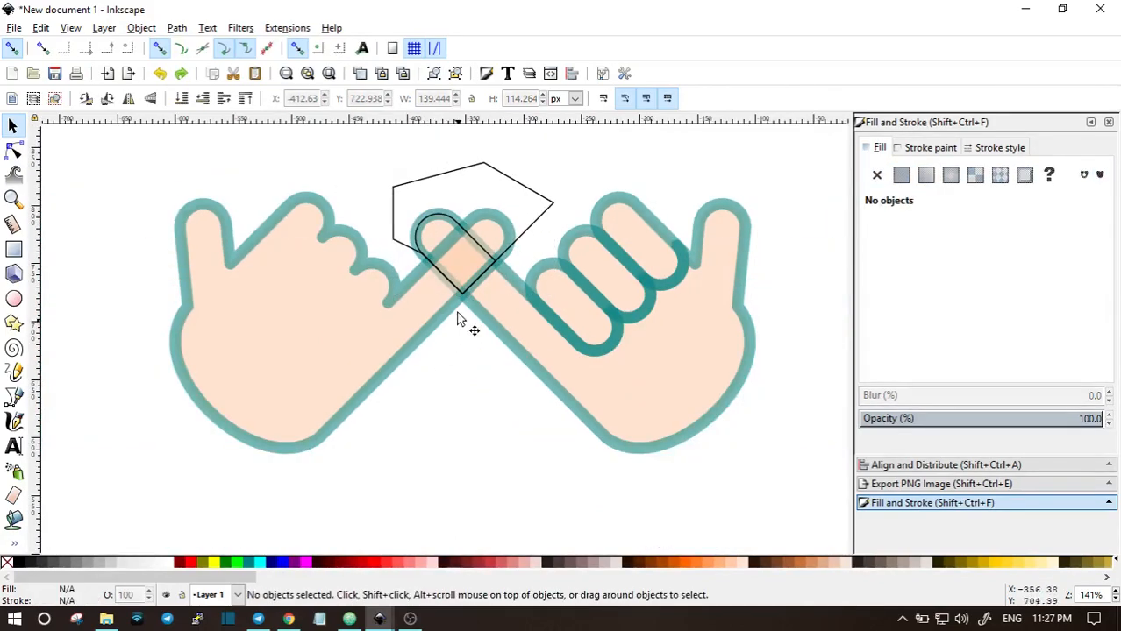
- Fill the right hand's isolated index fingertip with light orange #FFB380 and remove its stroke
click(456, 288)
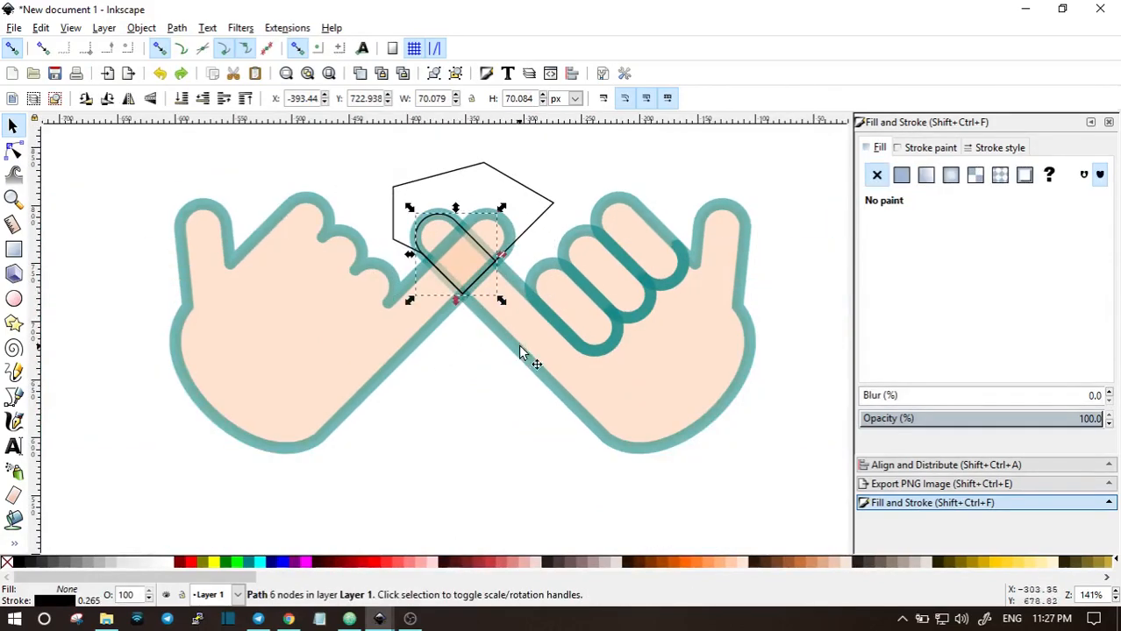
click(721, 564)
click(930, 148)
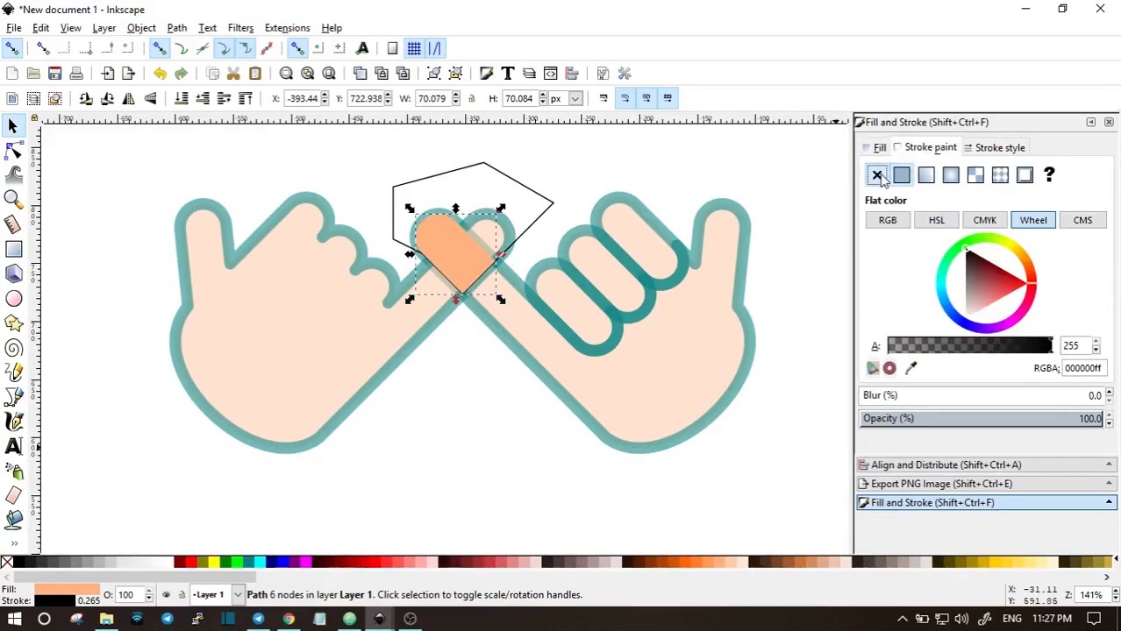
click(878, 176)
click(587, 164)
- Duplicate the left hand's fill shape and intersect the copy with the remaining polygon to isolate its index fingertip
click(523, 186)
click(461, 381)
right_click(287, 282)
click(329, 392)
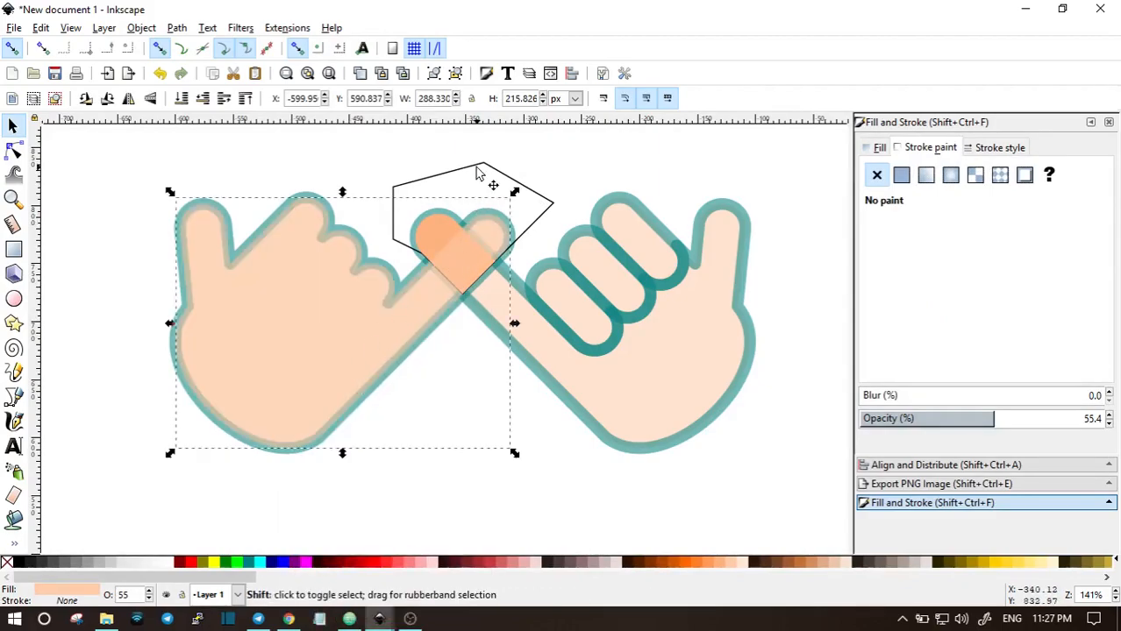
shift+click(518, 184)
click(176, 27)
click(208, 159)
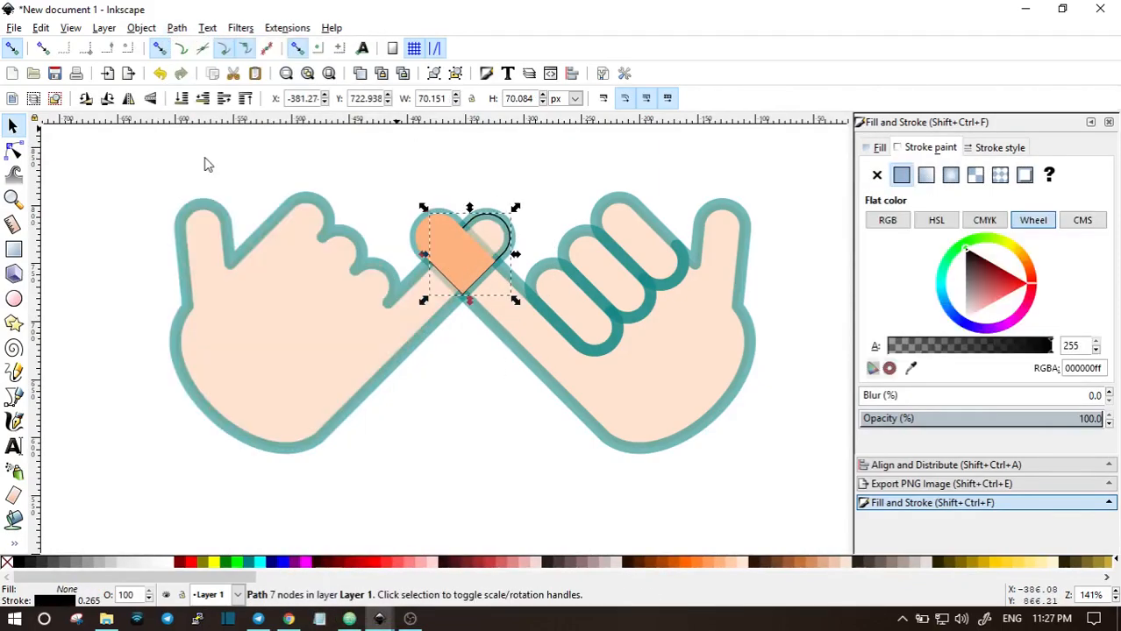
- Remove the stroke from the left hand's isolated fingertip and fill it with #FFB380
click(877, 175)
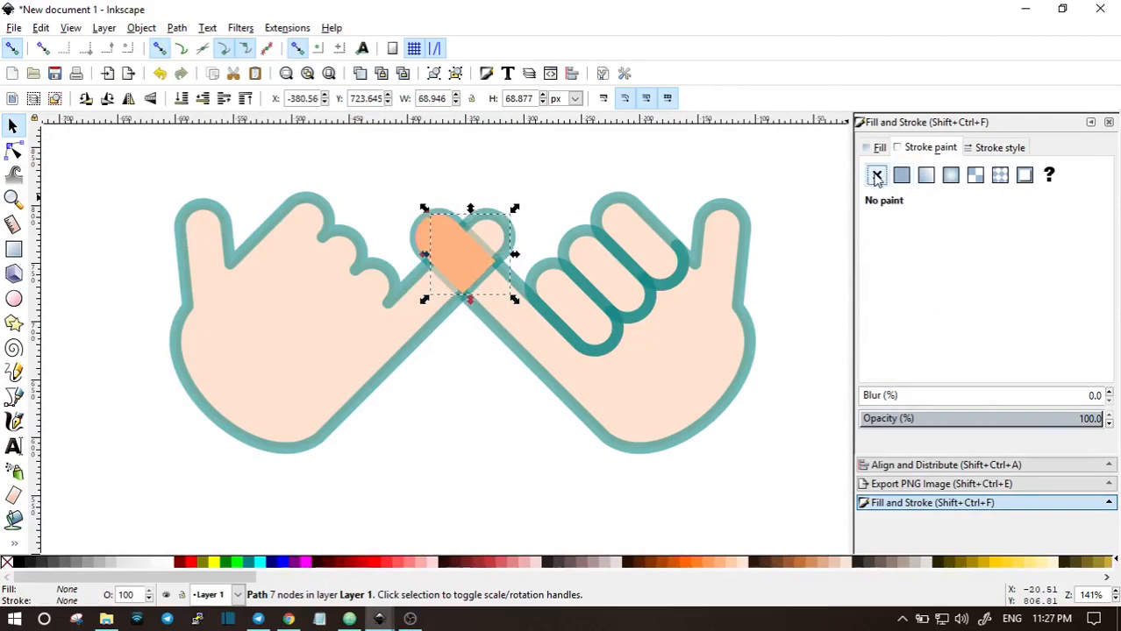
click(713, 562)
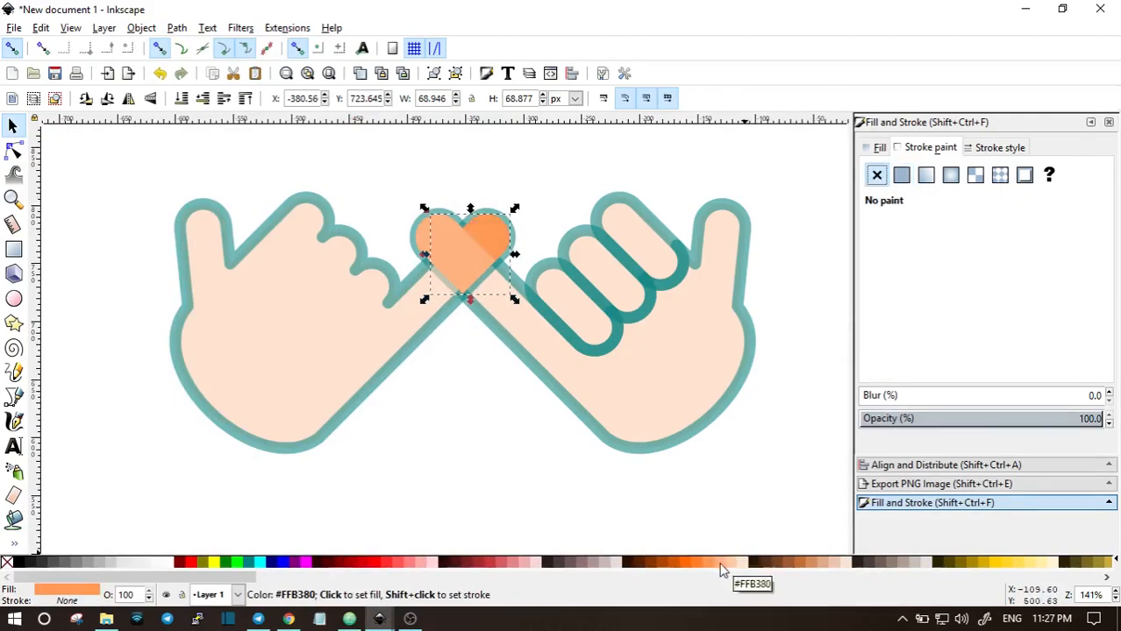
click(502, 451)
- Unite the two orange fingertip shapes into a single heart path
click(450, 238)
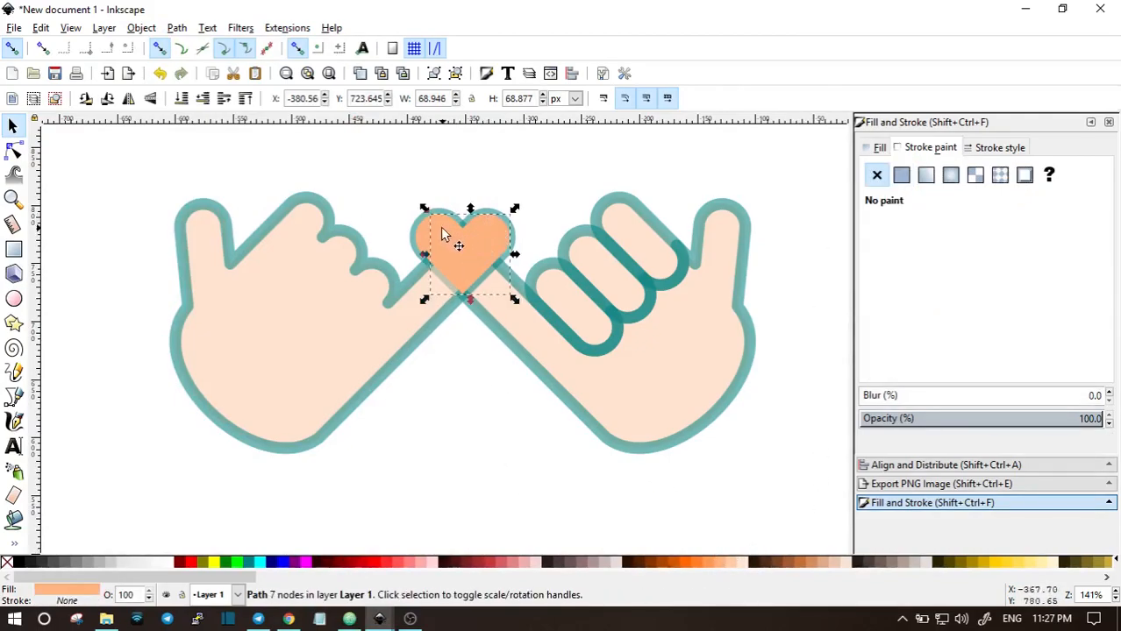
shift+click(426, 230)
mouse_move(471, 242)
mouse_down()
mouse_move(480, 201)
mouse_move(474, 248)
mouse_up()
click(176, 28)
click(210, 130)
click(567, 177)
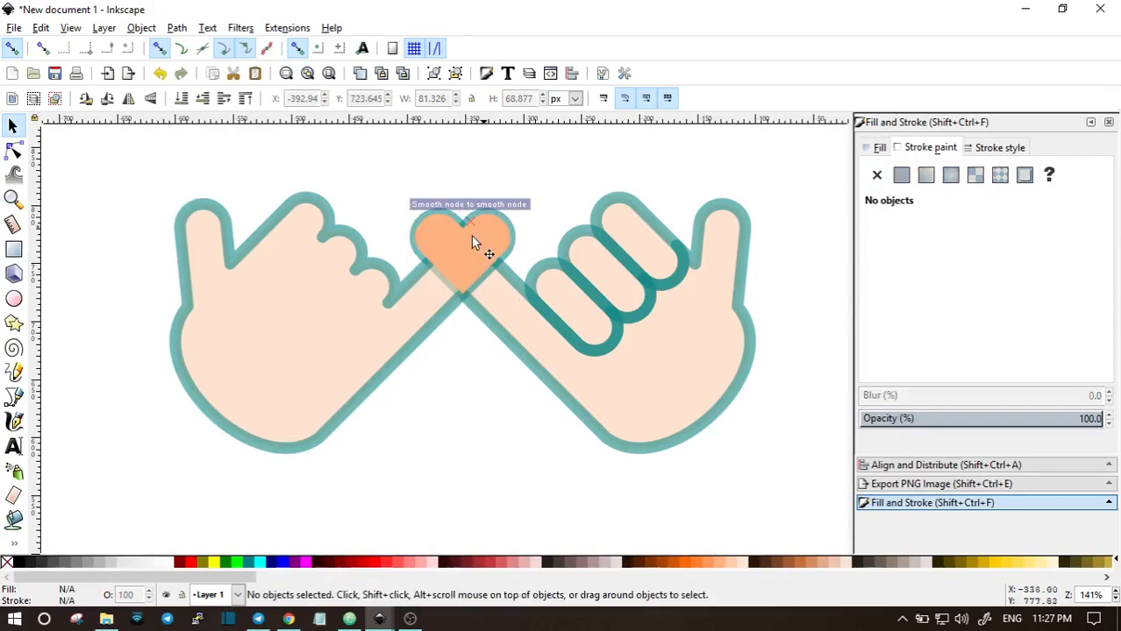
- Give the heart a 10 px teal flat-colour stroke and lower its opacity to 47.6%
click(479, 229)
click(900, 176)
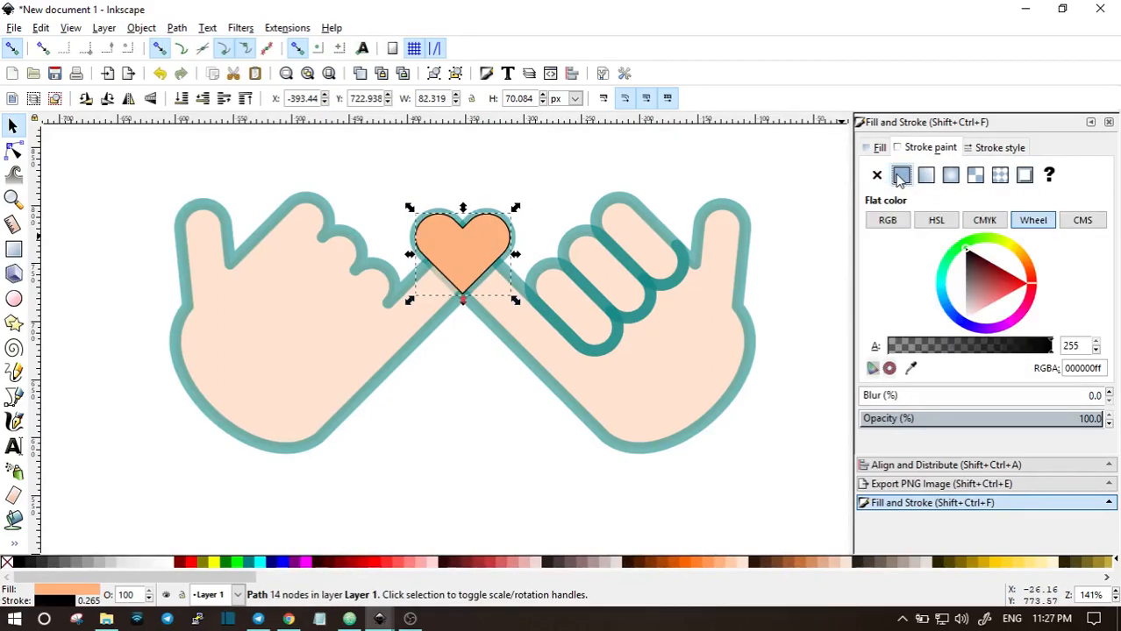
click(1009, 148)
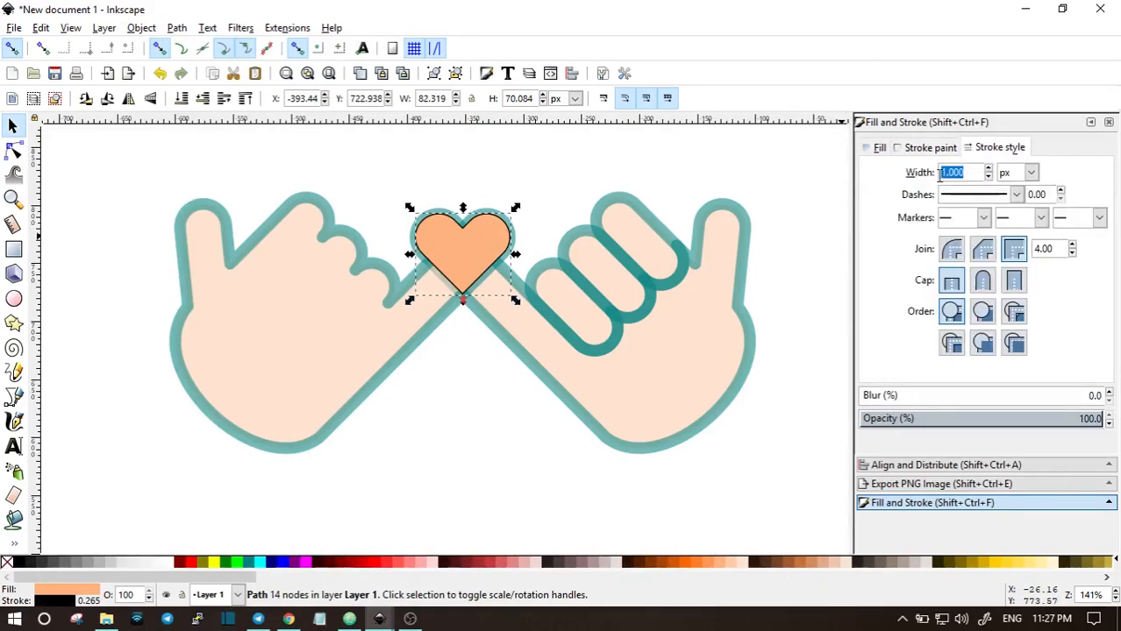
key(Return)
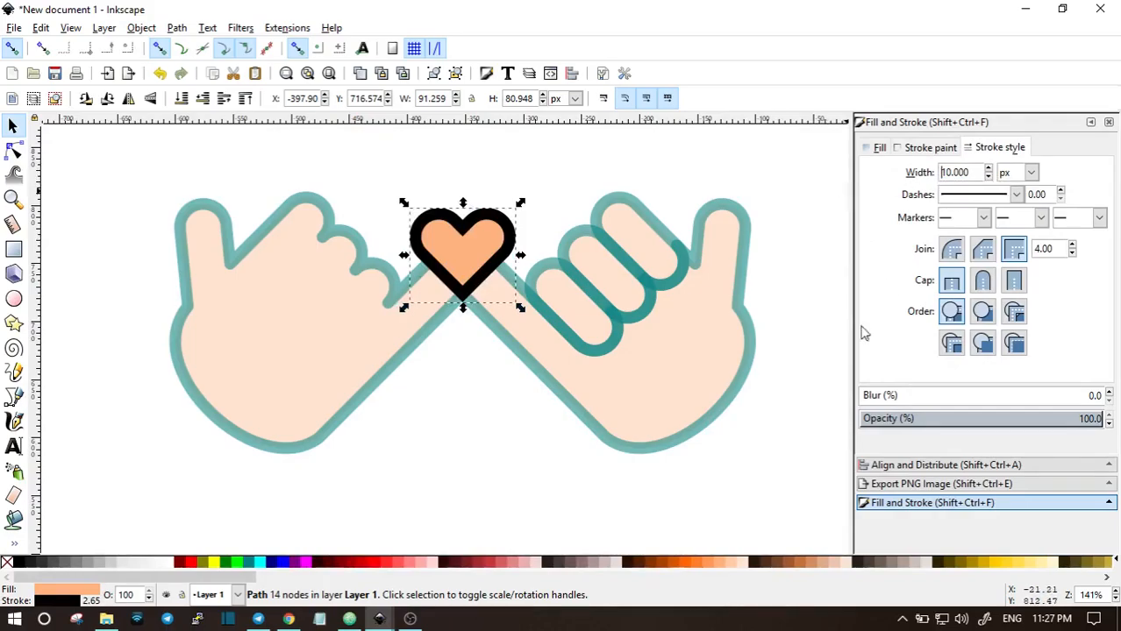
shift+click(244, 563)
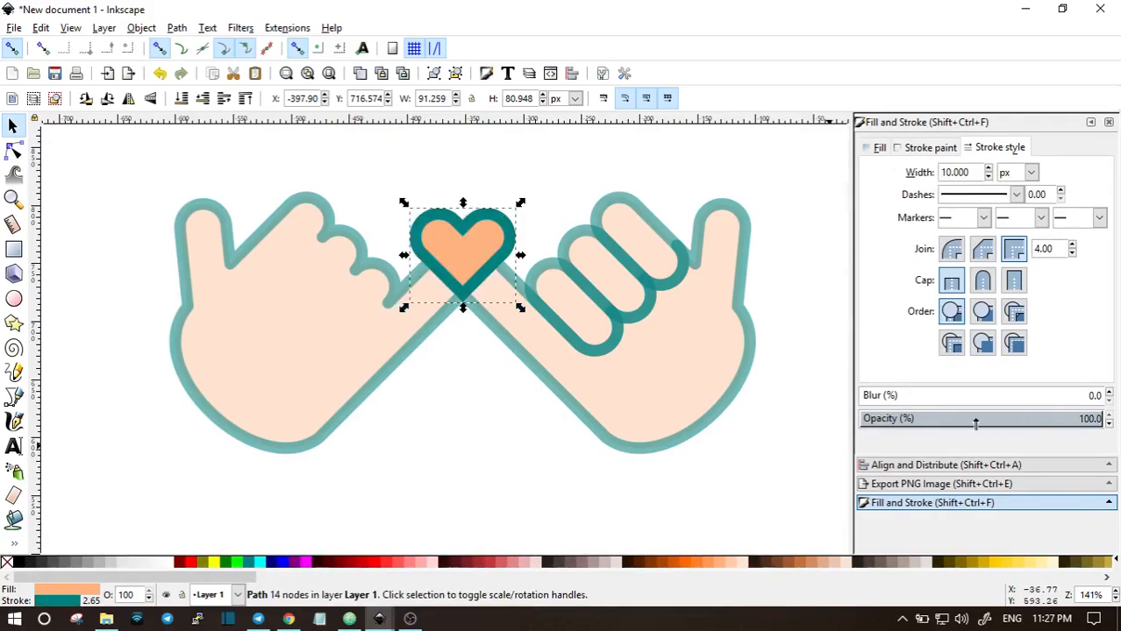
drag(978, 424, 937, 418)
click(542, 175)
- Try to open a gap in the right hand's outline just below the little finger by deleting the short segment there
ctrl+scroll(542, 174, down, 1)
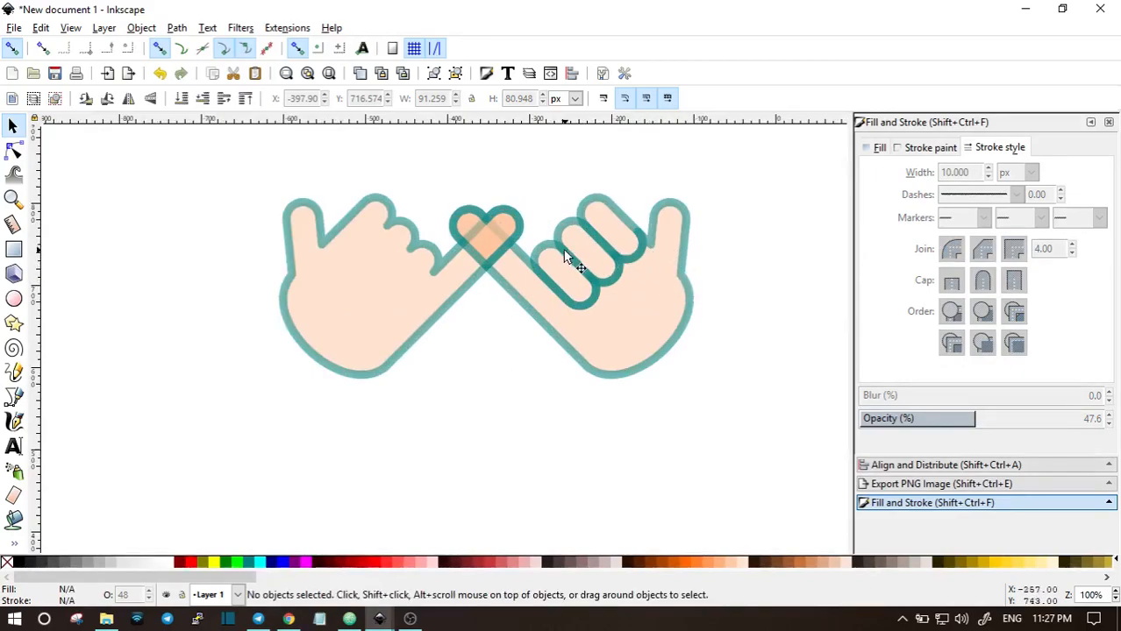
scroll(564, 256, up, 2)
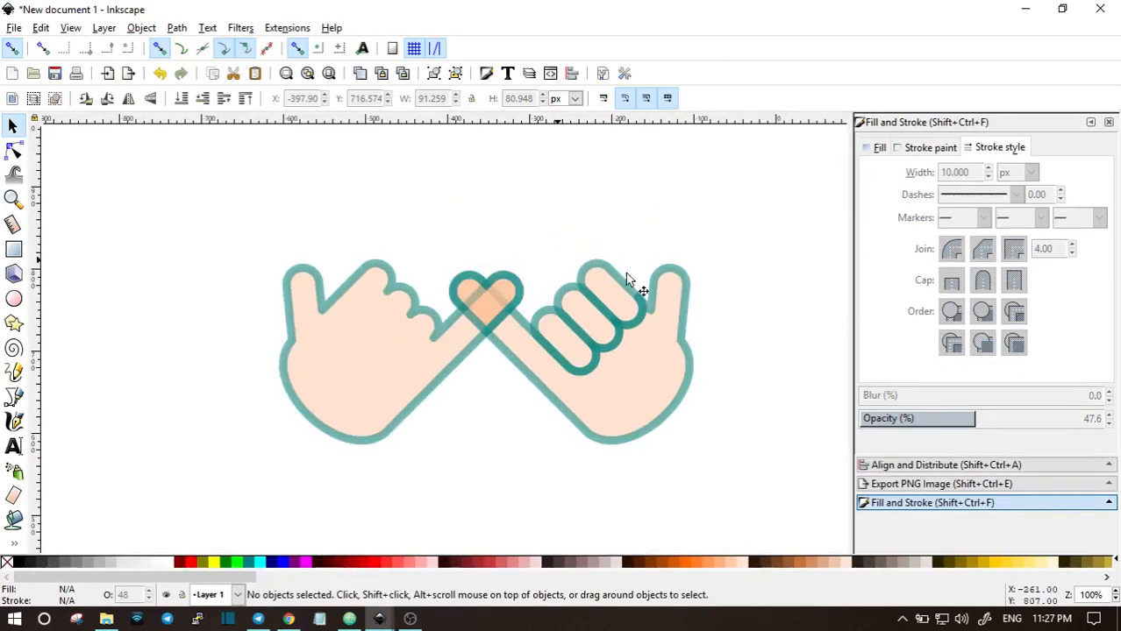
click(13, 397)
click(13, 151)
ctrl+scroll(701, 368, up, 1)
ctrl+scroll(684, 324, up, 1)
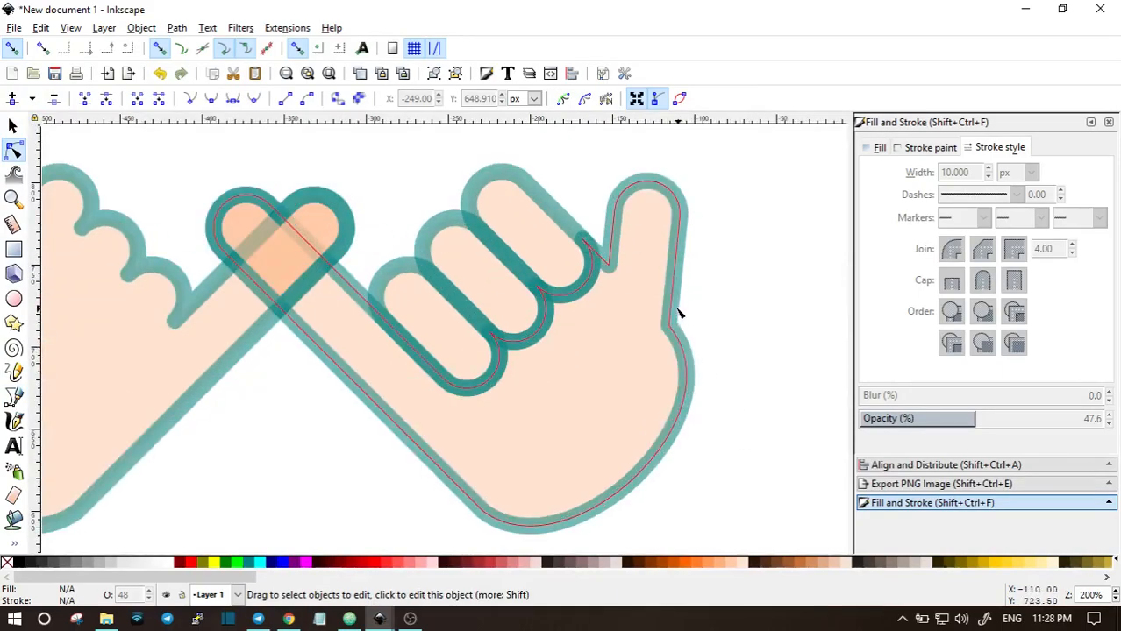
click(681, 314)
drag(673, 314, 693, 313)
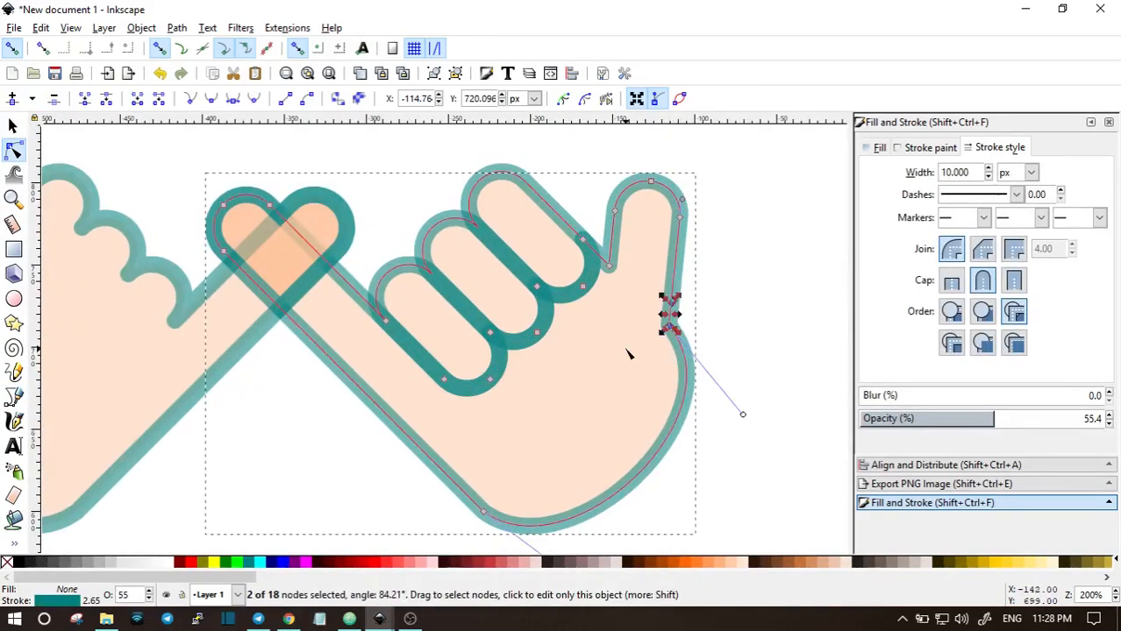
click(749, 351)
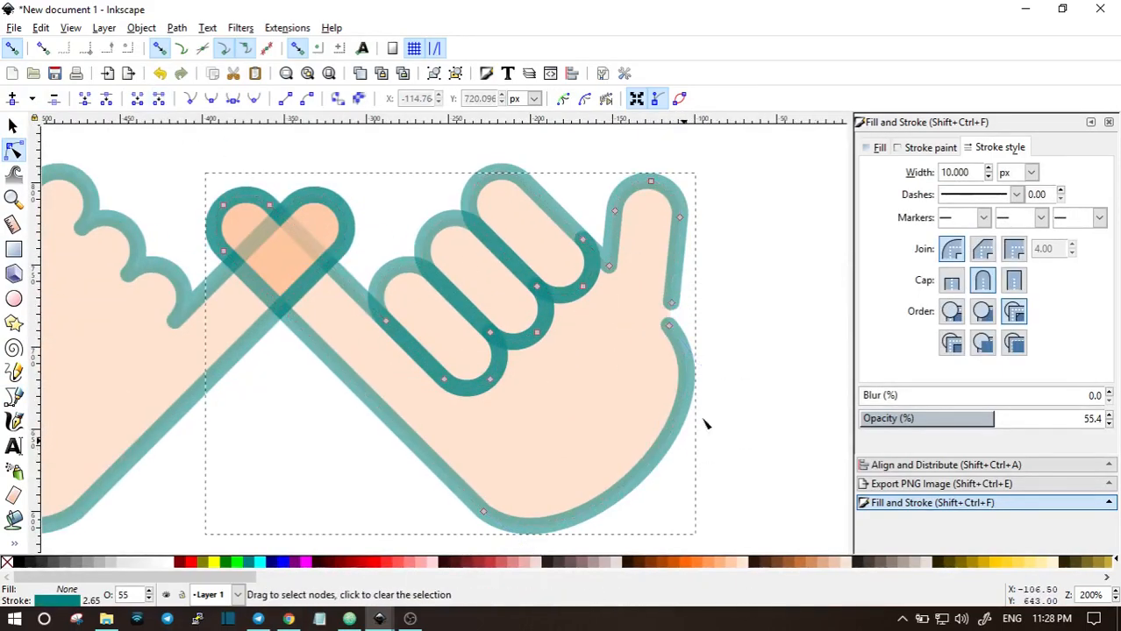
- Insert four nodes close together along the lower outer curve of the right palm's teal outline
scroll(717, 430, down, 2)
scroll(693, 438, up, 2)
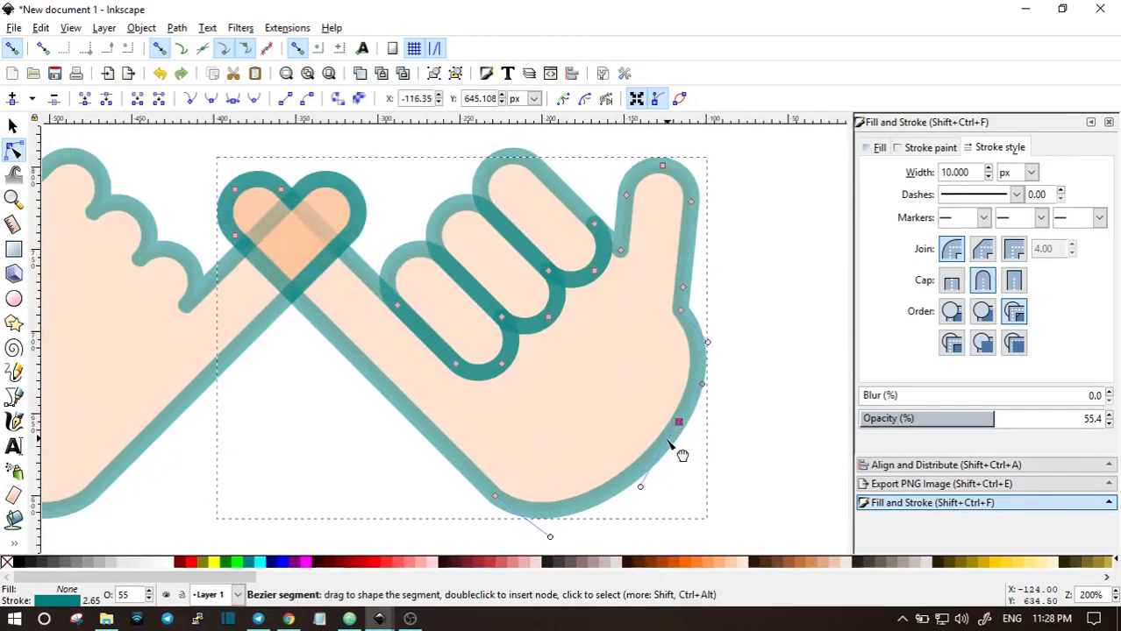
double_click(669, 441)
double_click(660, 449)
click(643, 471)
double_click(658, 486)
scroll(701, 458, up, 2)
- Delete two segments between the new palm nodes, leaving a short dash between two gaps in the outline
click(649, 405)
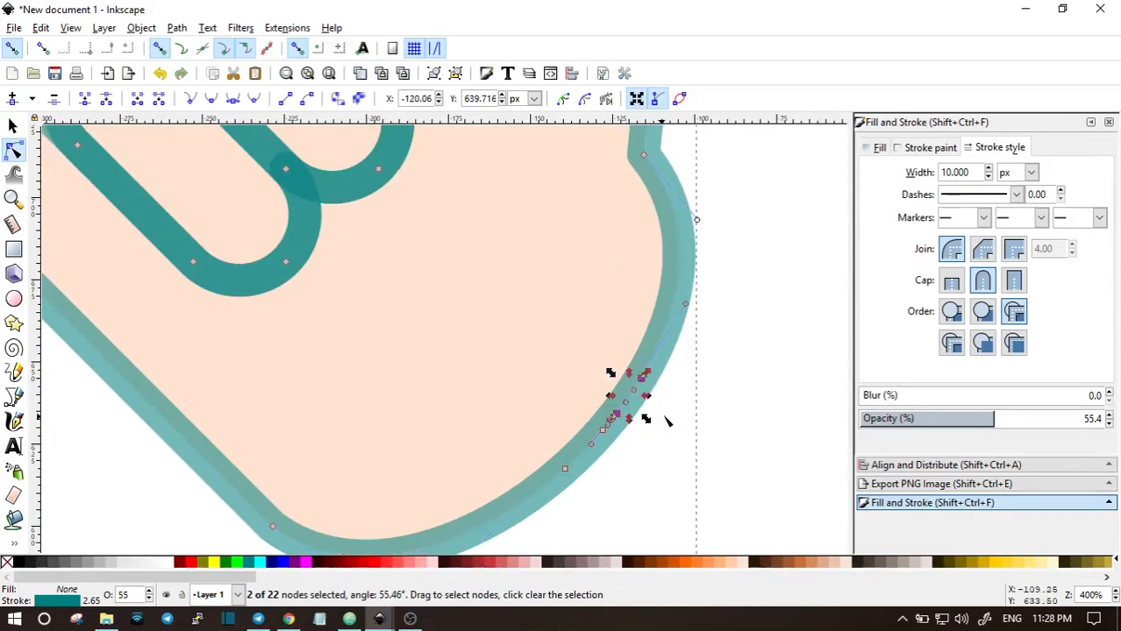
click(158, 99)
drag(544, 425, 617, 488)
click(158, 98)
key(Escape)
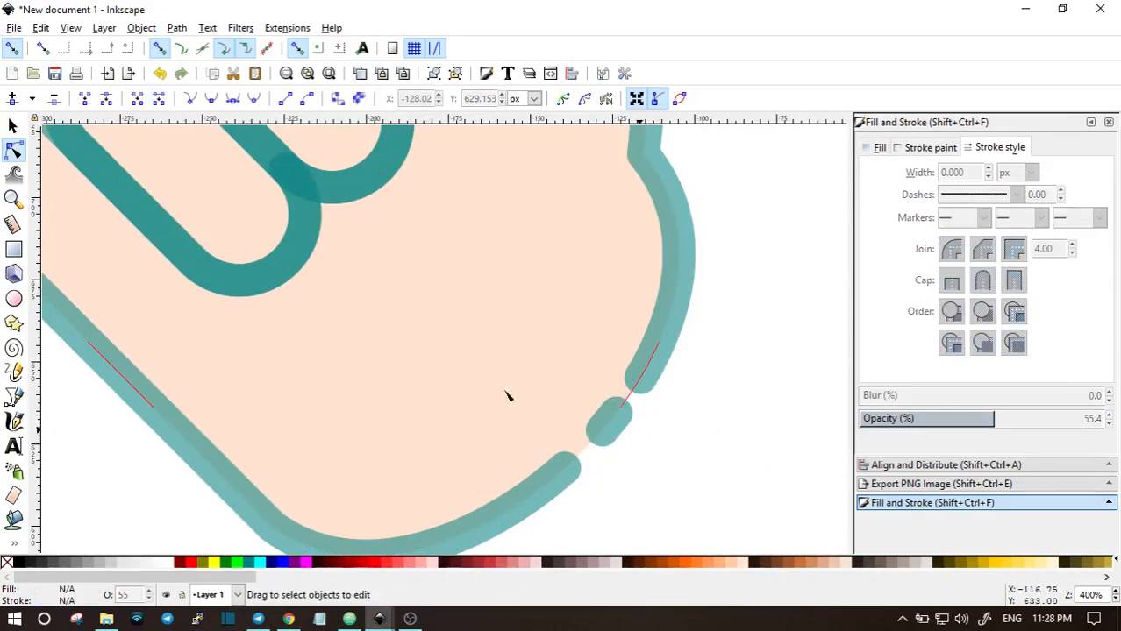
- Try to insert two nodes on the lower diagonal edge of the right hand's fill shape
scroll(298, 378, down, 3)
click(586, 313)
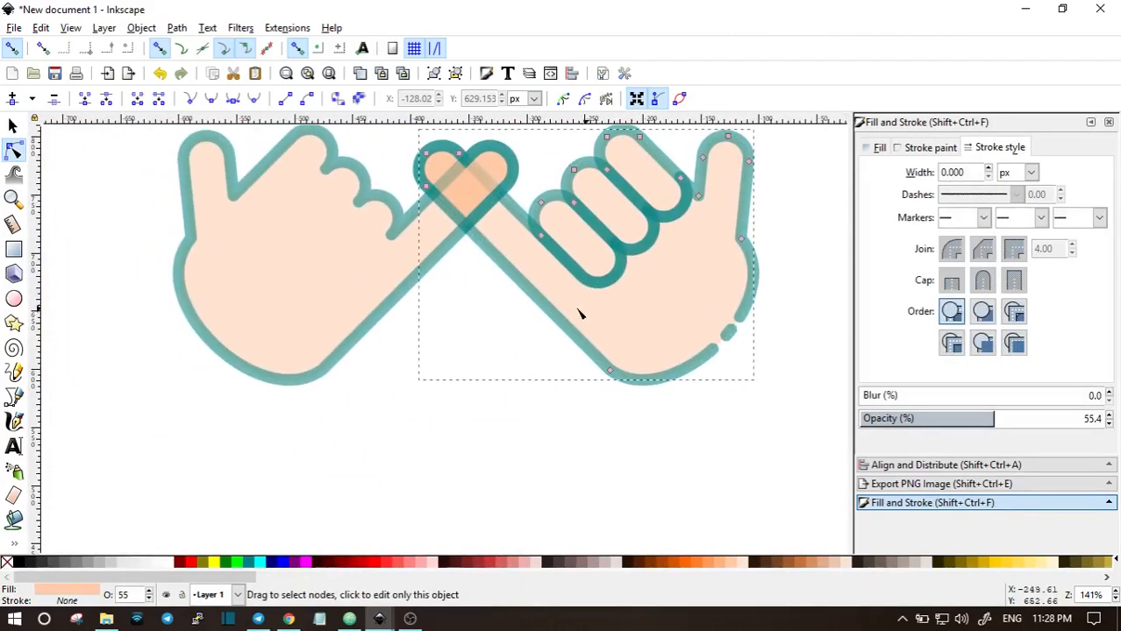
double_click(539, 300)
double_click(557, 317)
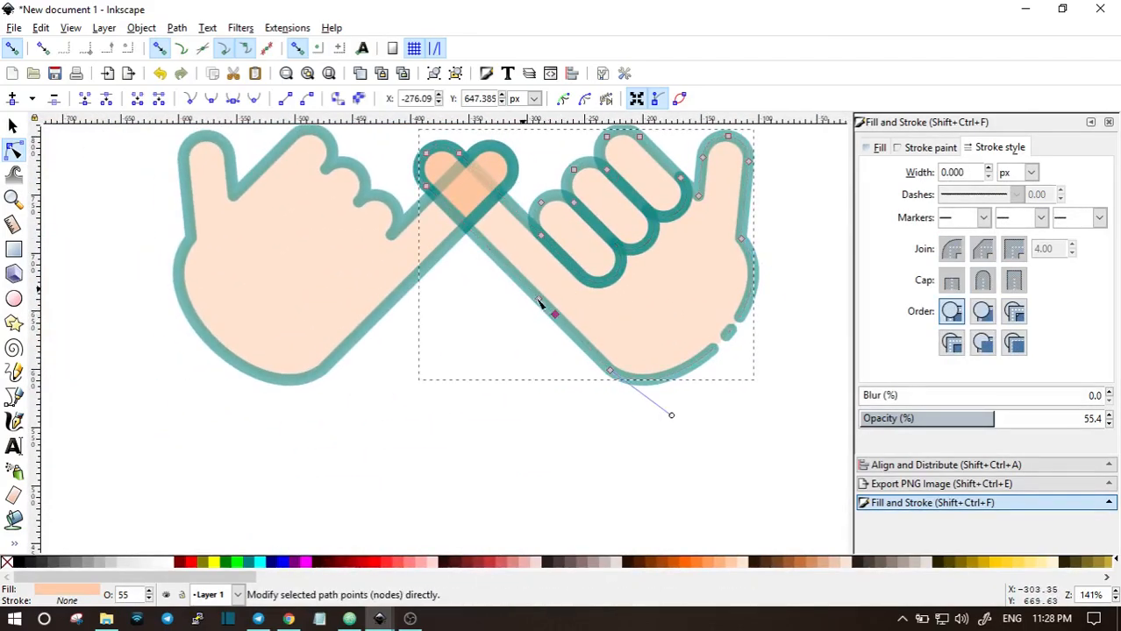
shift+click(538, 299)
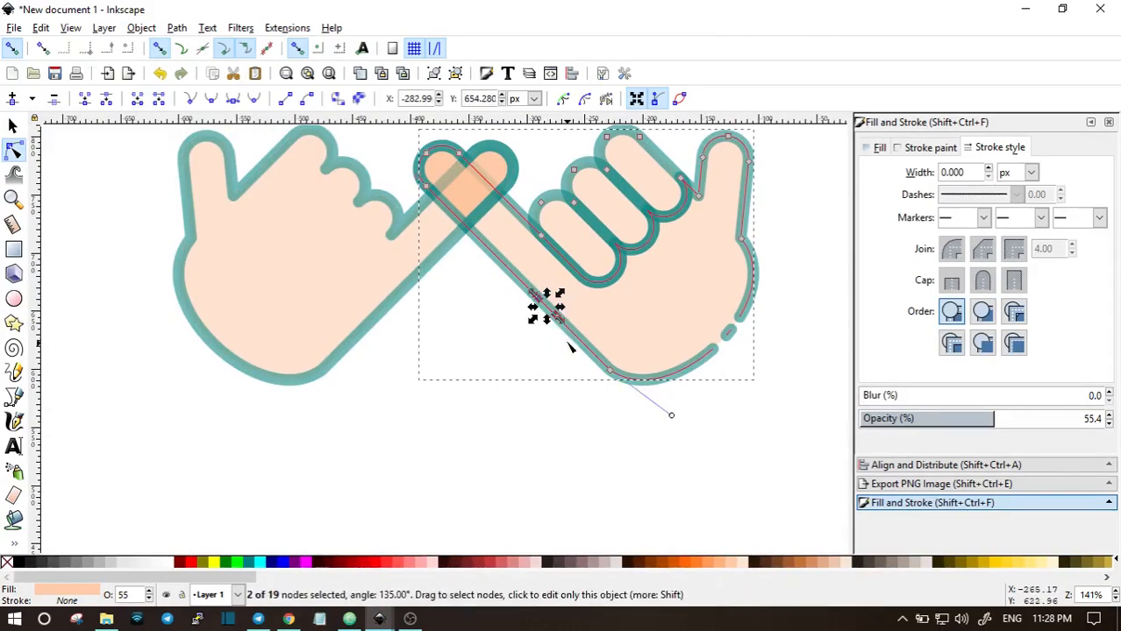
scroll(557, 305, up, 2)
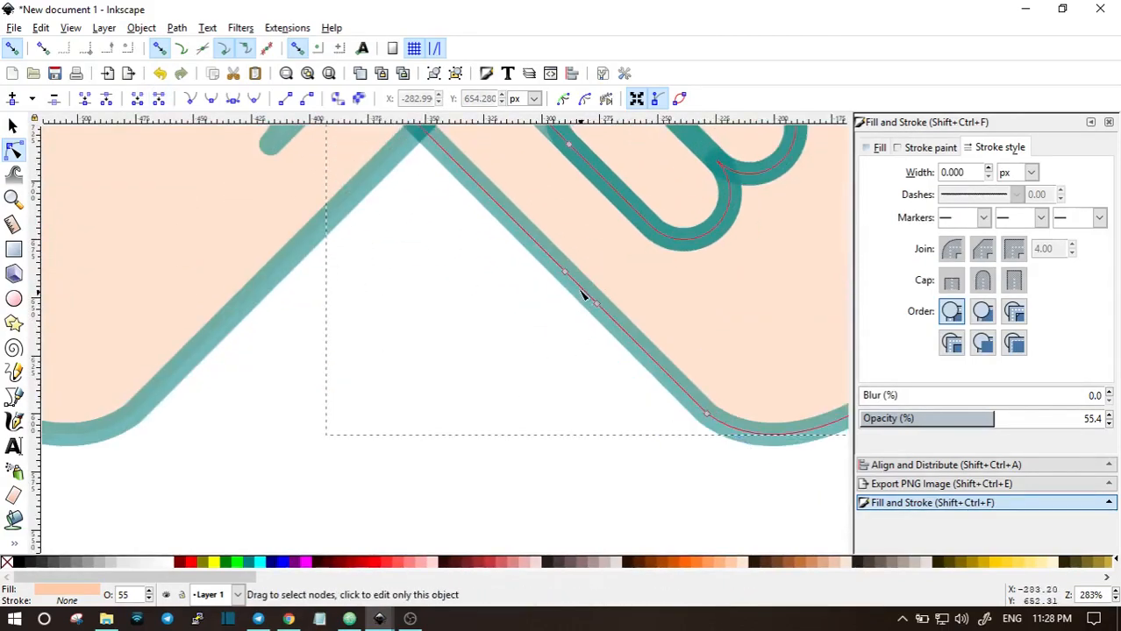
click(545, 320)
click(597, 306)
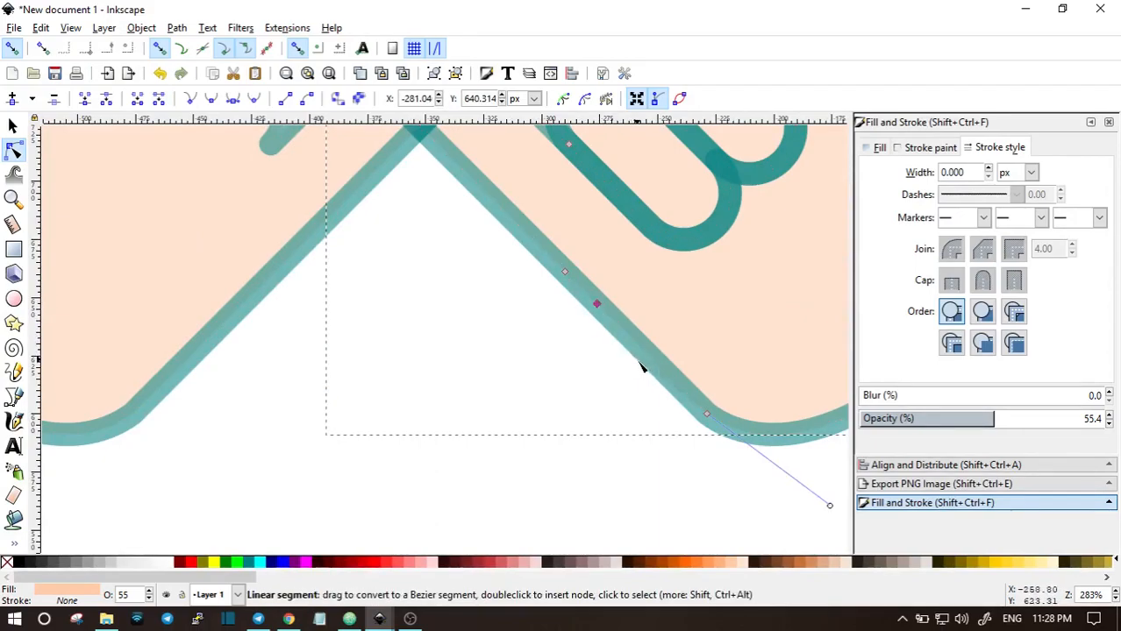
scroll(588, 374, down, 2)
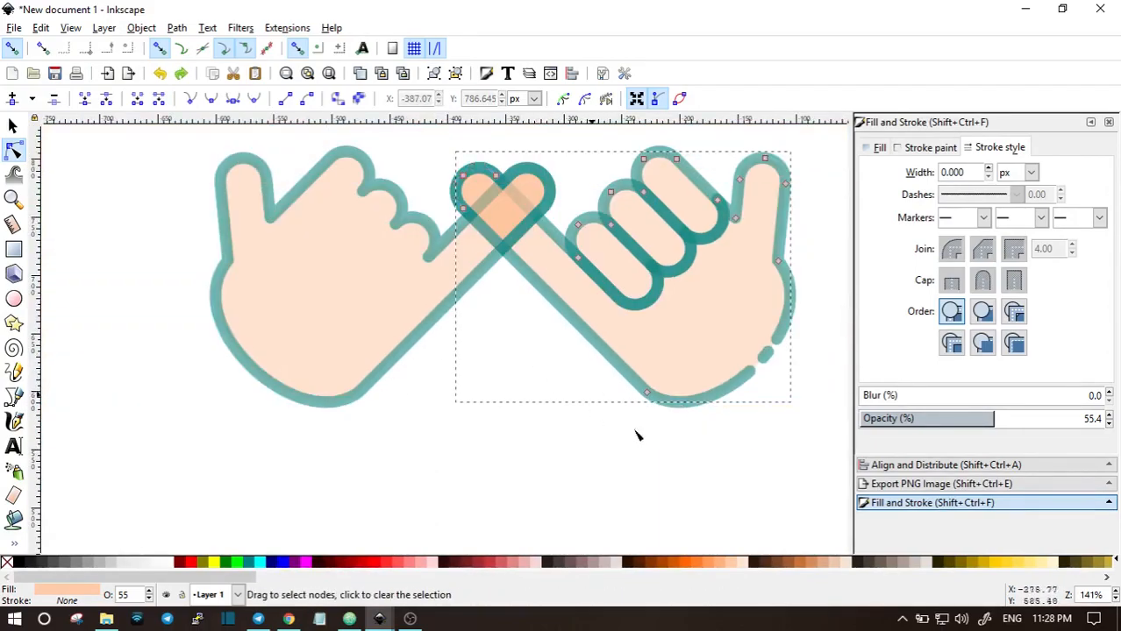
click(579, 325)
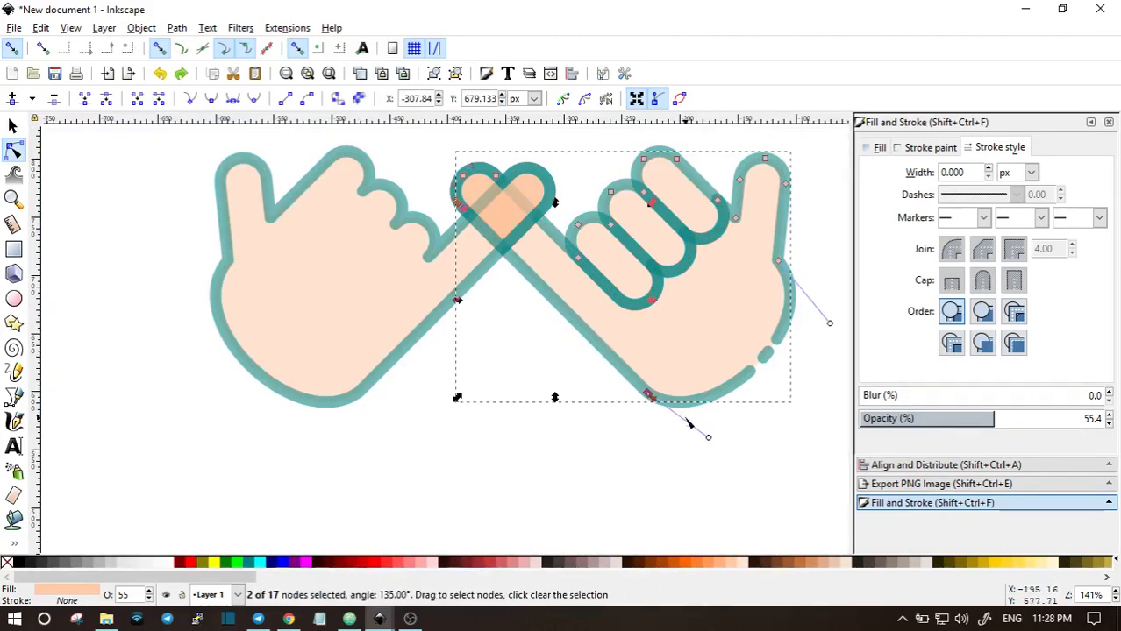
- Insert two nodes on the lower diagonal of the right hand's teal outline and delete the segment between them
click(709, 400)
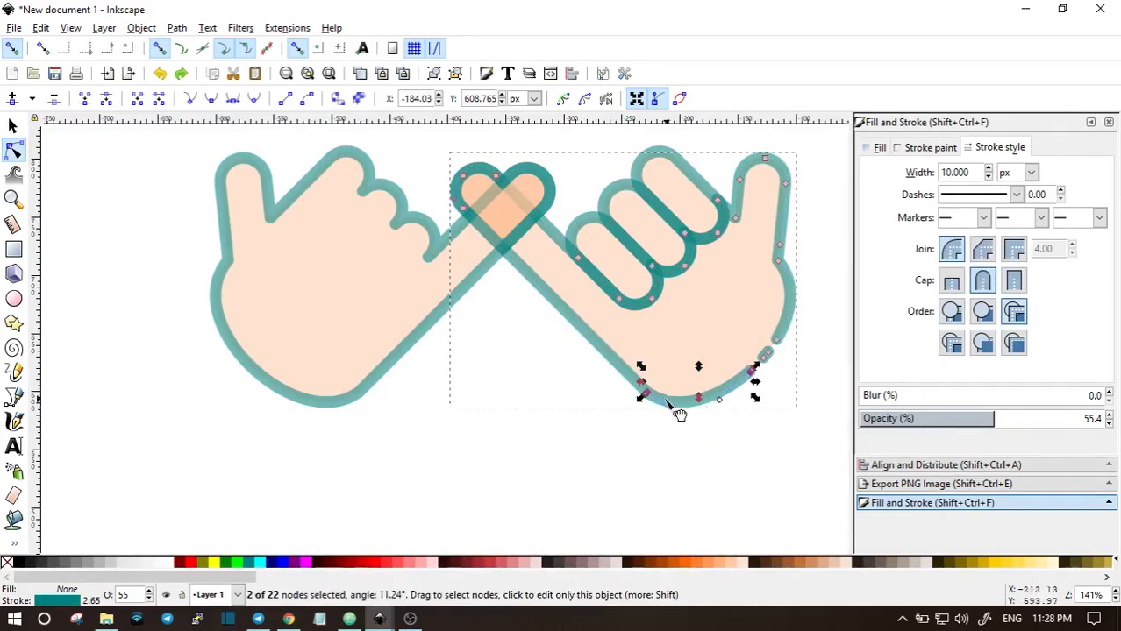
double_click(569, 313)
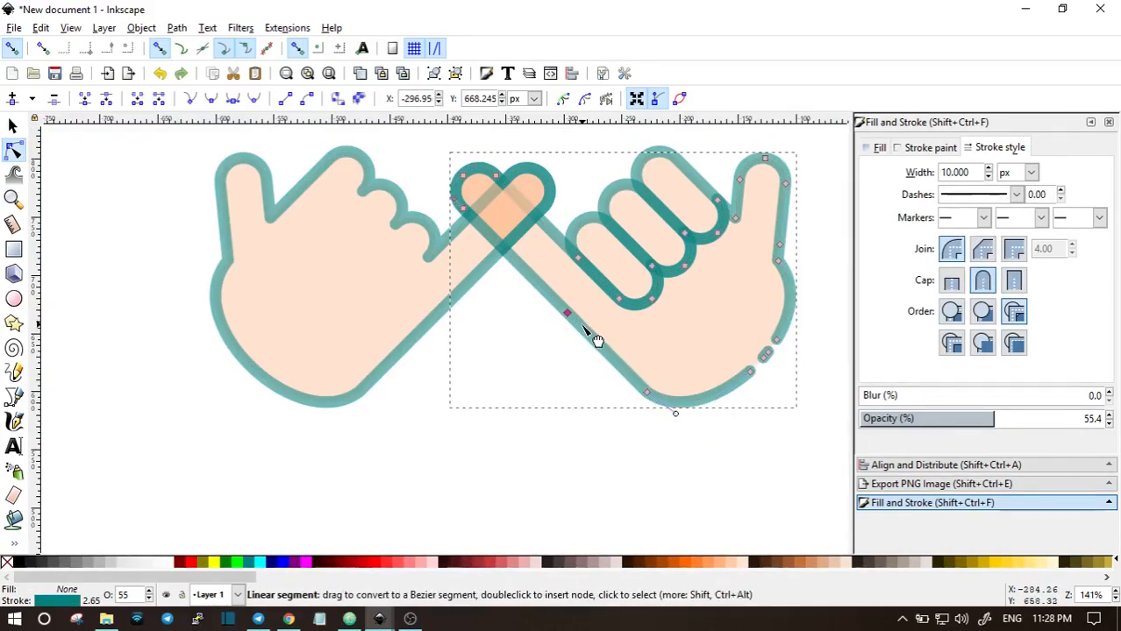
double_click(595, 339)
drag(536, 303, 591, 349)
click(163, 101)
click(484, 326)
click(595, 515)
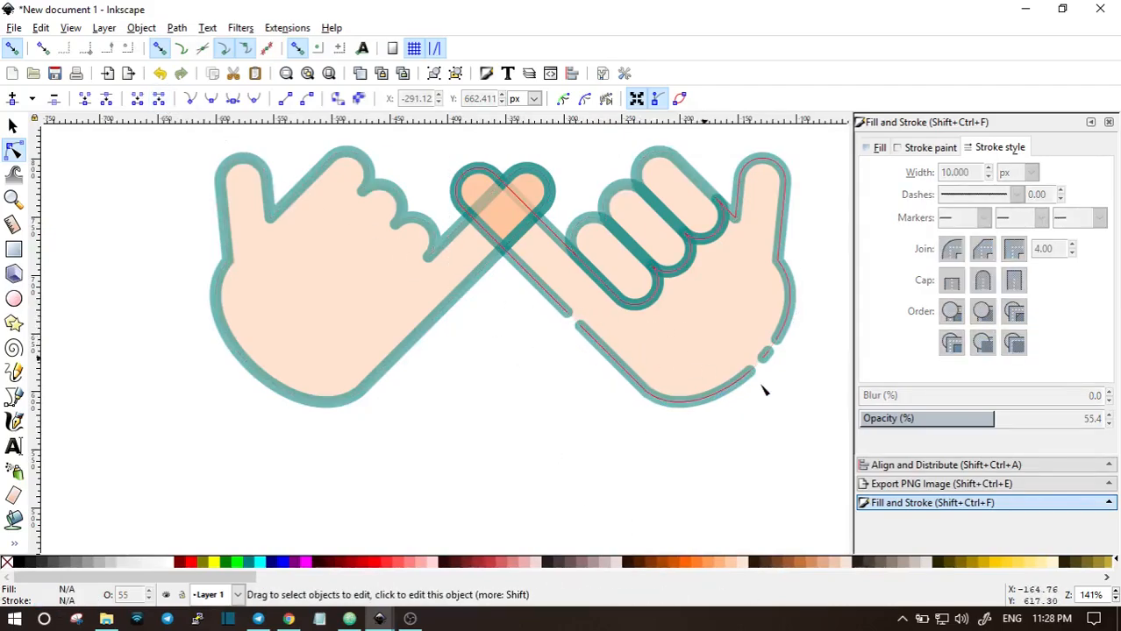
- Insert two nodes on the outer edge of the right hand's little finger outline and delete the segment between them
scroll(788, 335, up, 2)
click(794, 280)
click(794, 279)
click(815, 292)
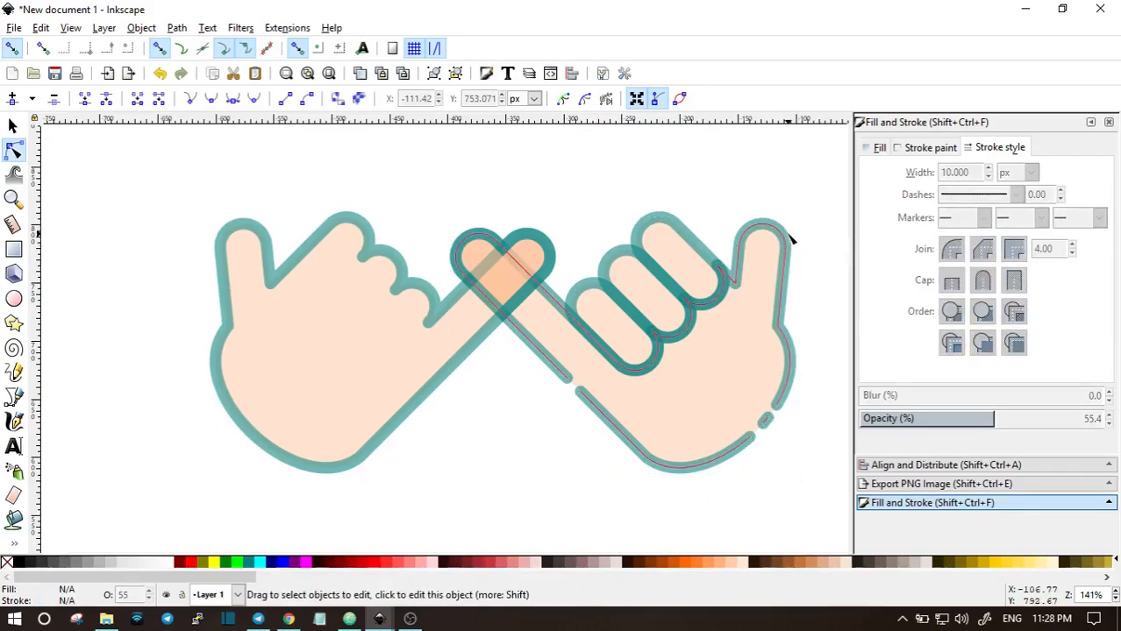
click(788, 282)
click(792, 294)
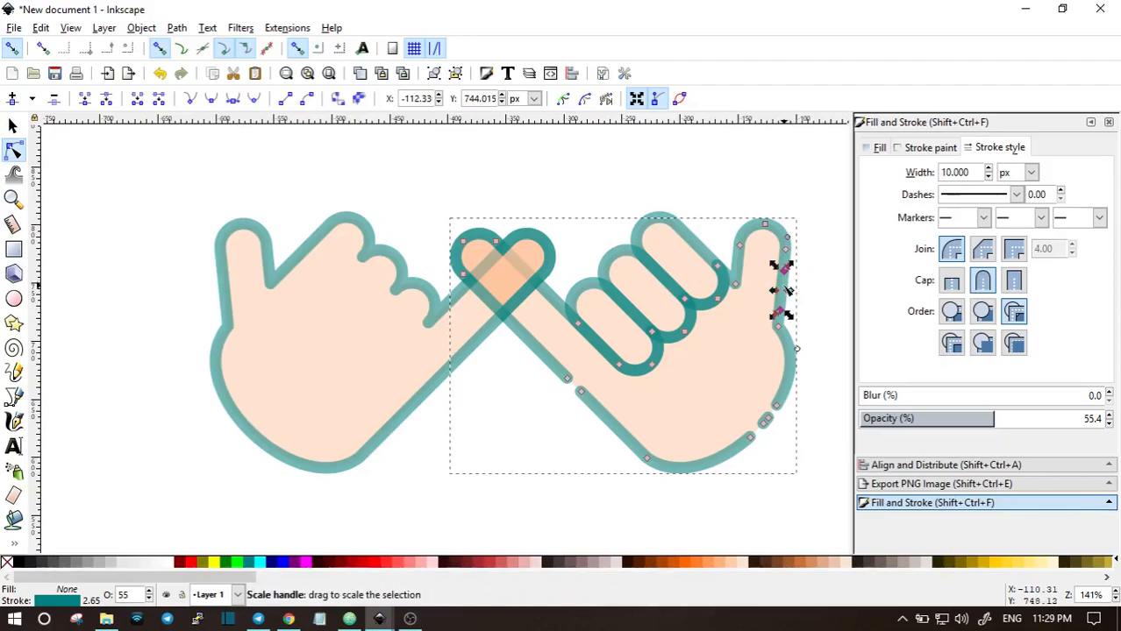
scroll(784, 290, up, 2)
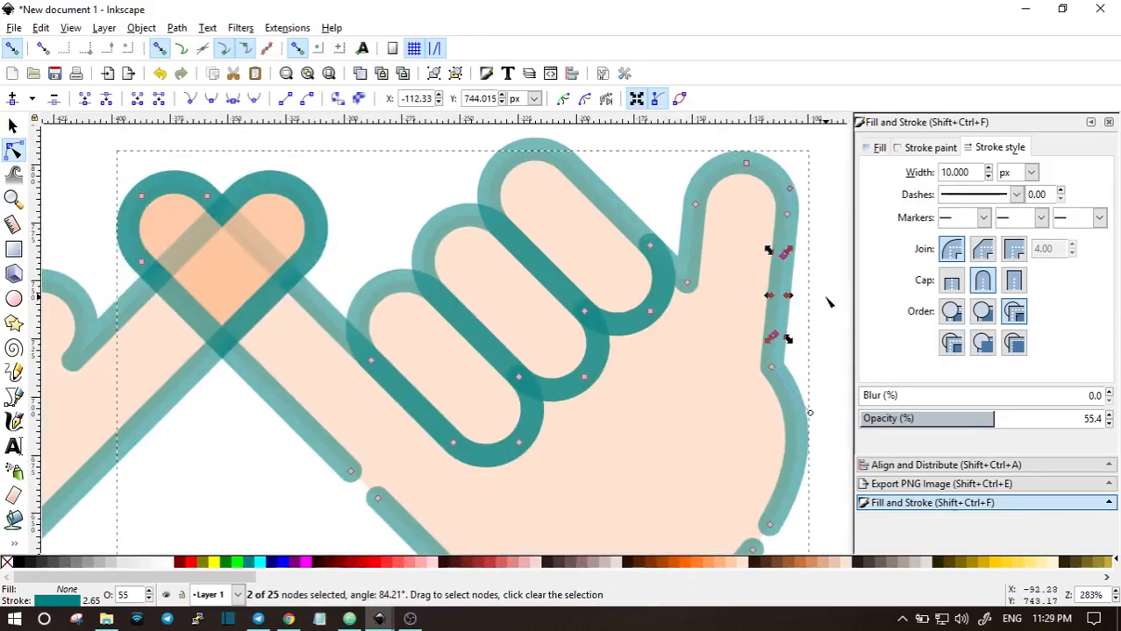
drag(745, 307, 744, 304)
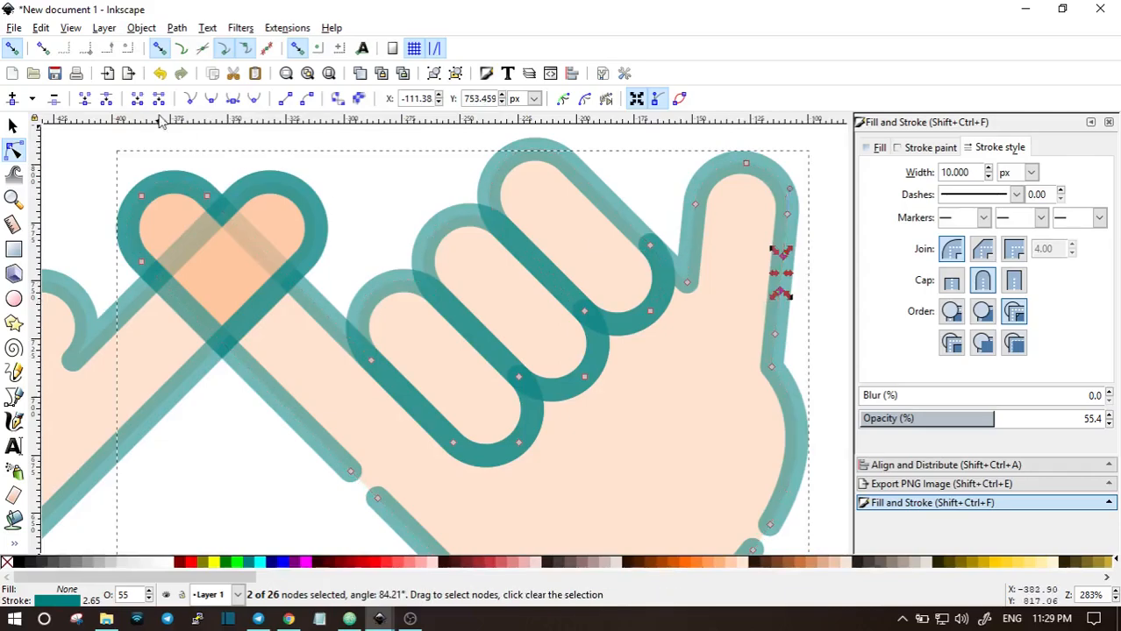
scroll(790, 358, down, 3)
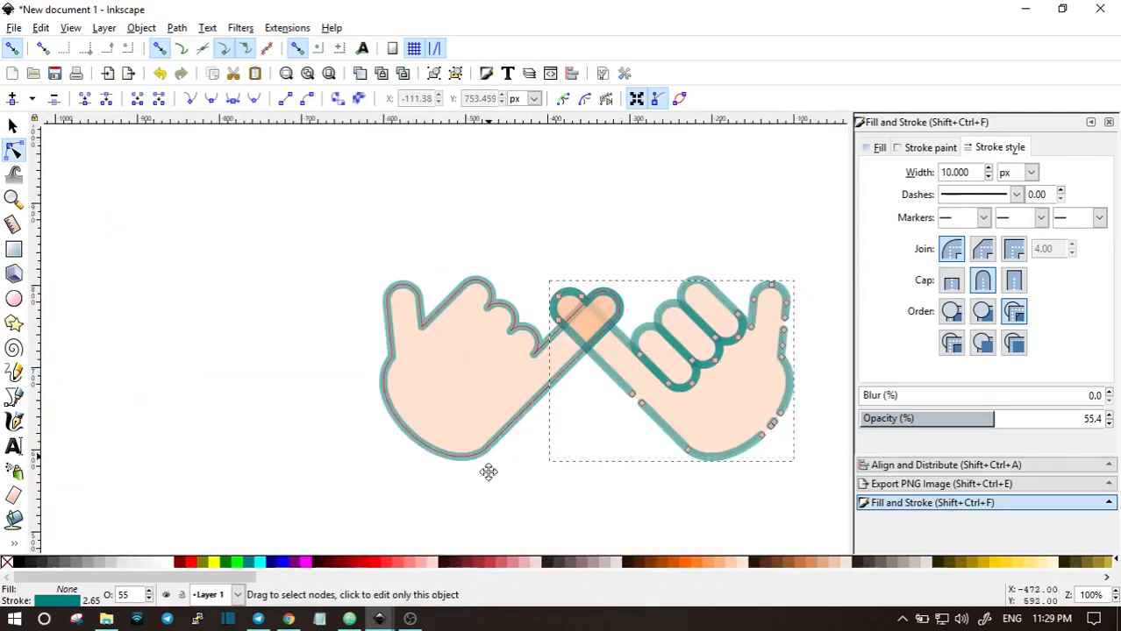
- Insert two nodes on the lower diagonal of the left hand's teal outline and delete the segment between them
drag(490, 465, 540, 331)
click(516, 324)
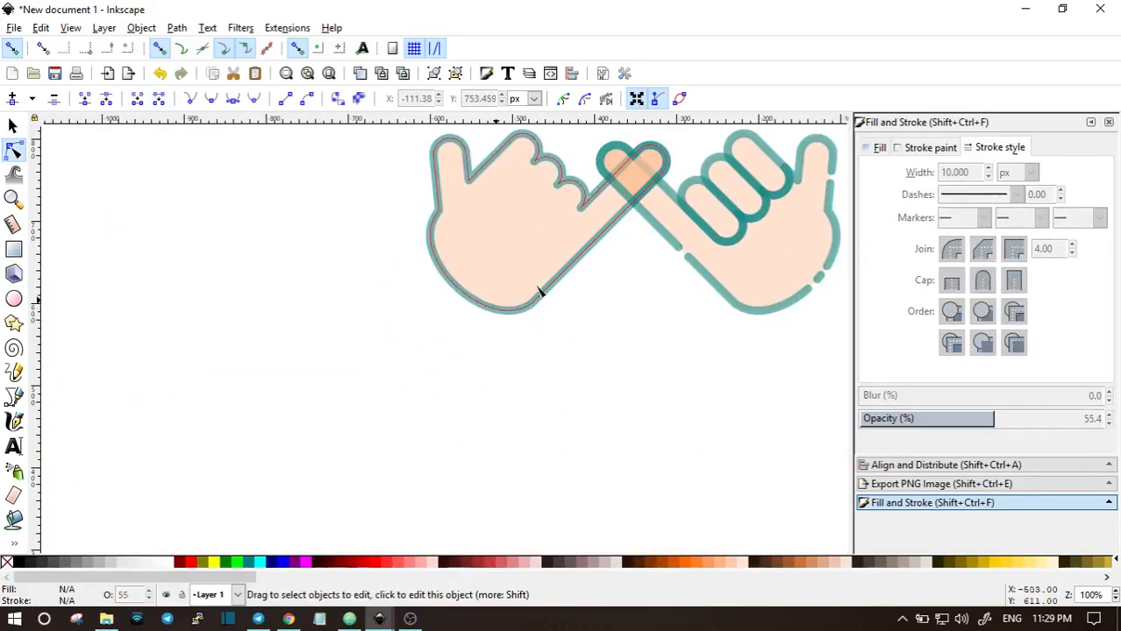
scroll(513, 300, up, 1)
click(593, 245)
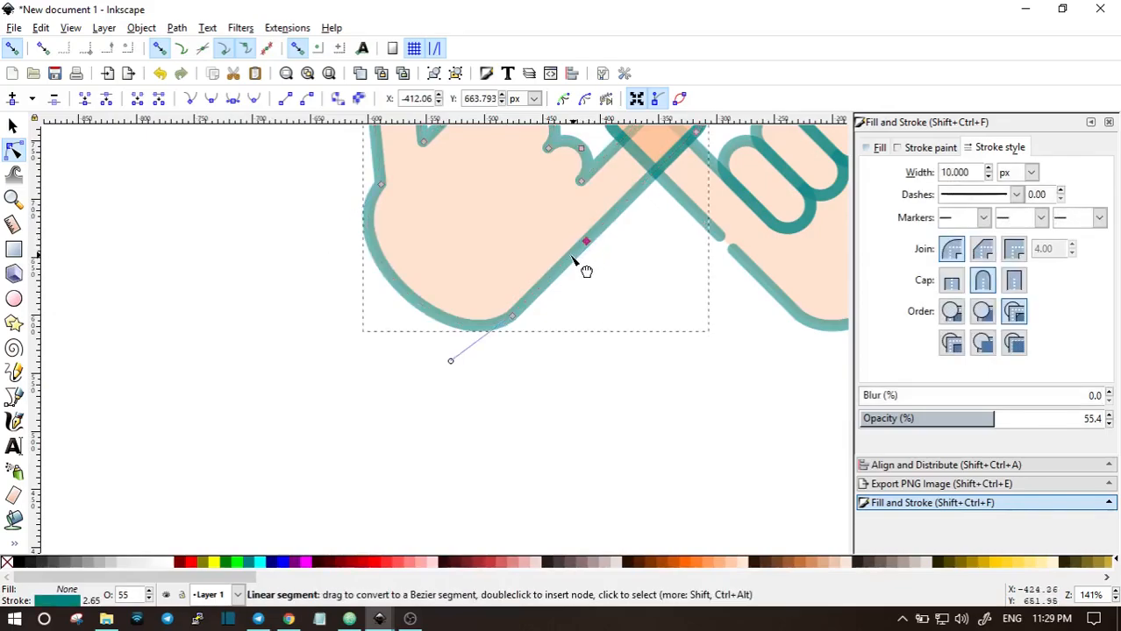
click(576, 258)
drag(552, 225, 605, 285)
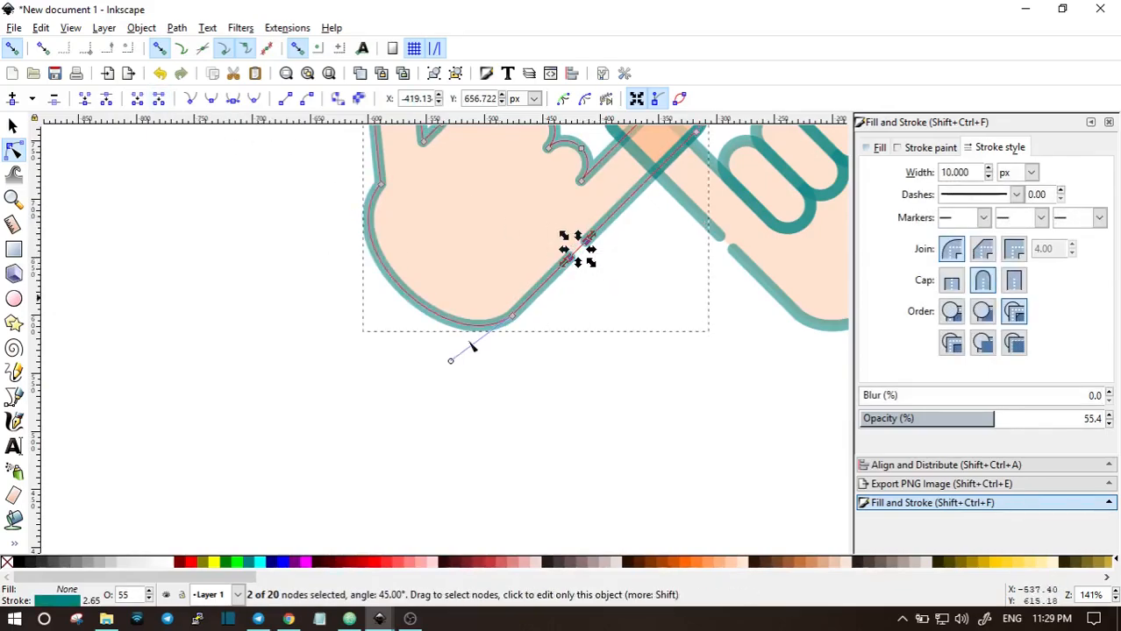
- Insert four nodes along the bottom curve of the left hand's palm outline
click(454, 321)
click(455, 327)
double_click(475, 326)
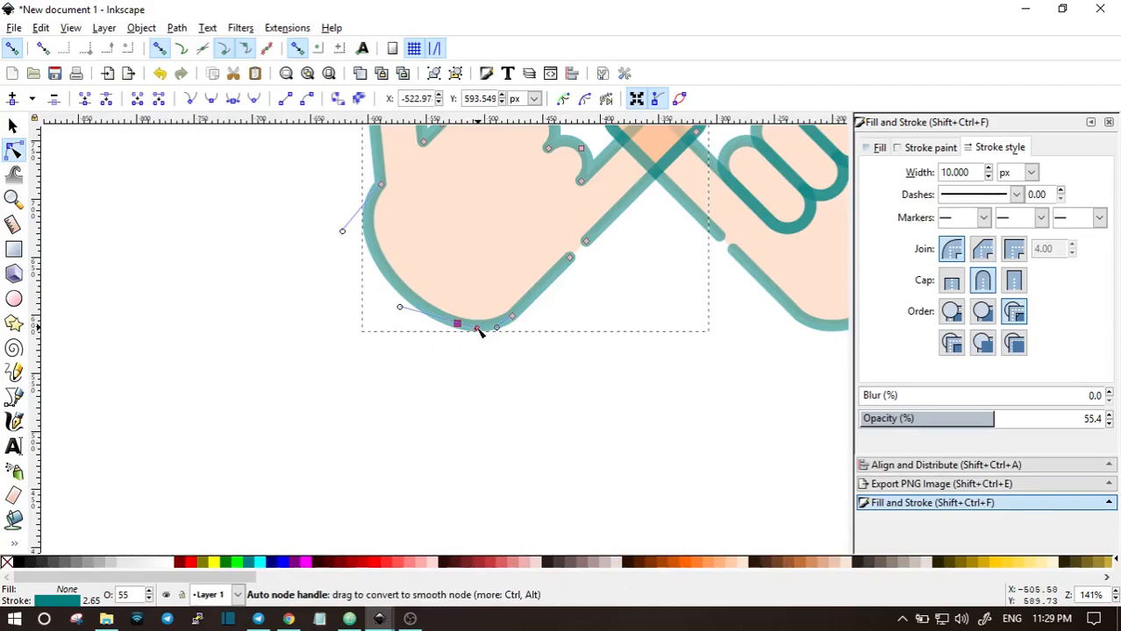
scroll(490, 332, up, 2)
click(471, 305)
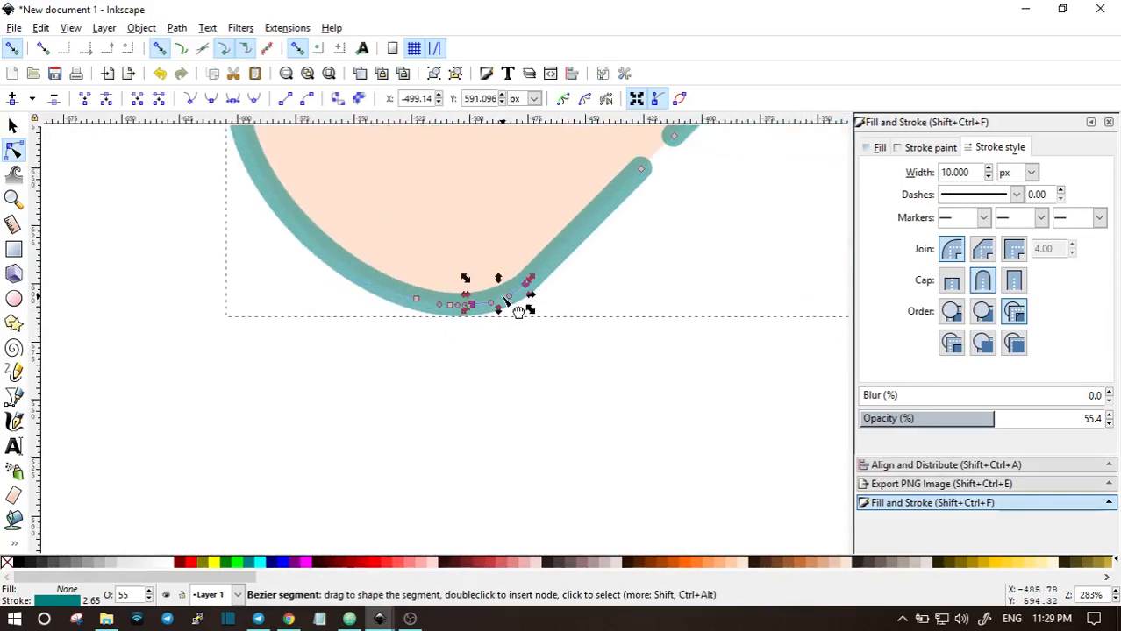
double_click(504, 297)
- Delete two segments between the new bottom palm nodes on the left hand, leaving a short dash between two gaps
click(543, 358)
drag(467, 278, 509, 324)
click(159, 99)
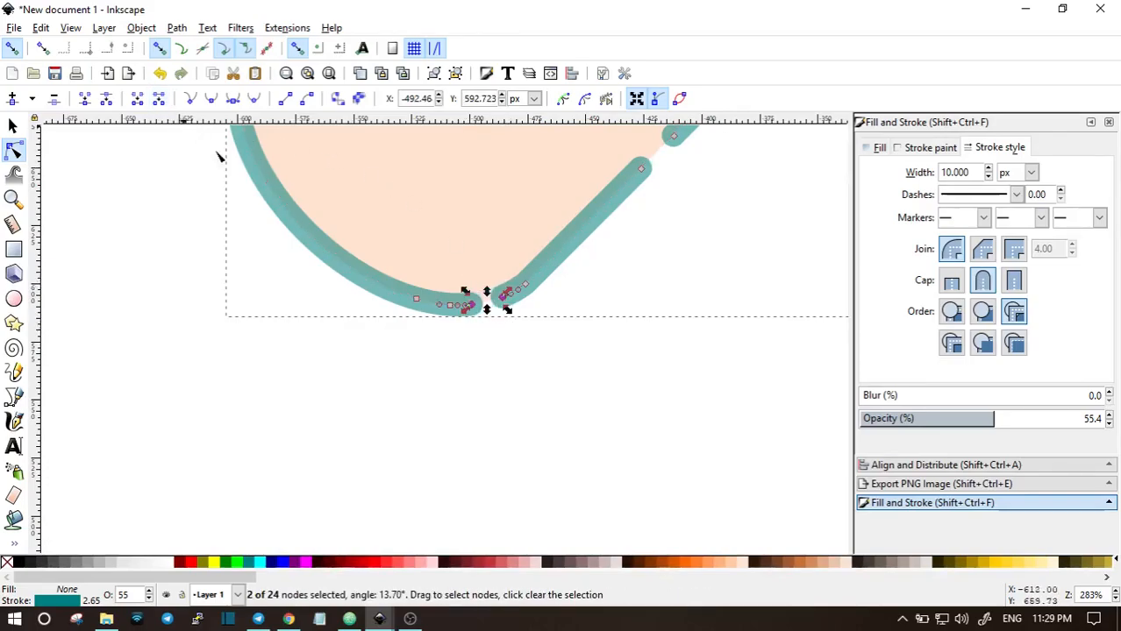
drag(387, 260, 461, 368)
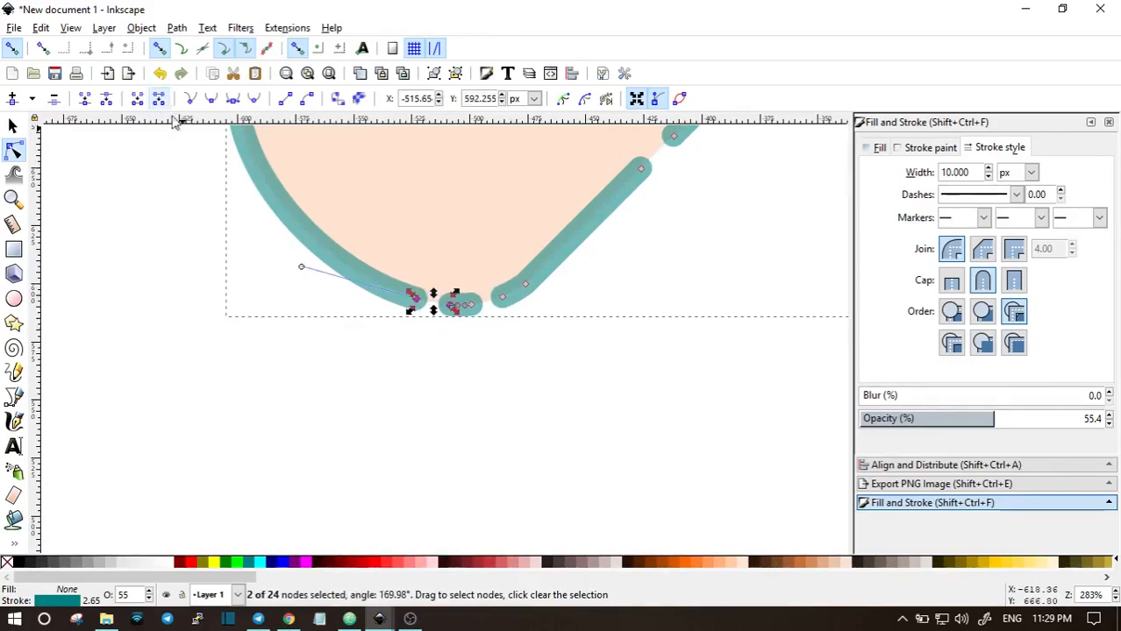
click(503, 407)
click(480, 373)
- Insert nodes on both sides of the corner below the left hand's outermost finger and delete the outline segments between them
scroll(396, 250, down, 2)
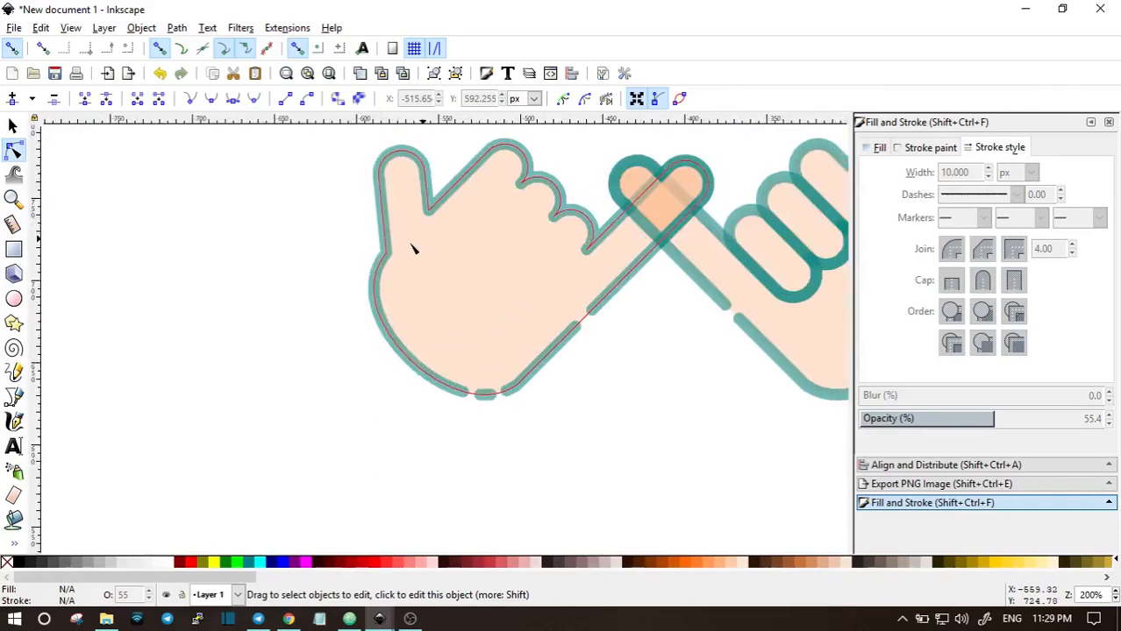
scroll(358, 243, up, 2)
scroll(358, 243, down, 3)
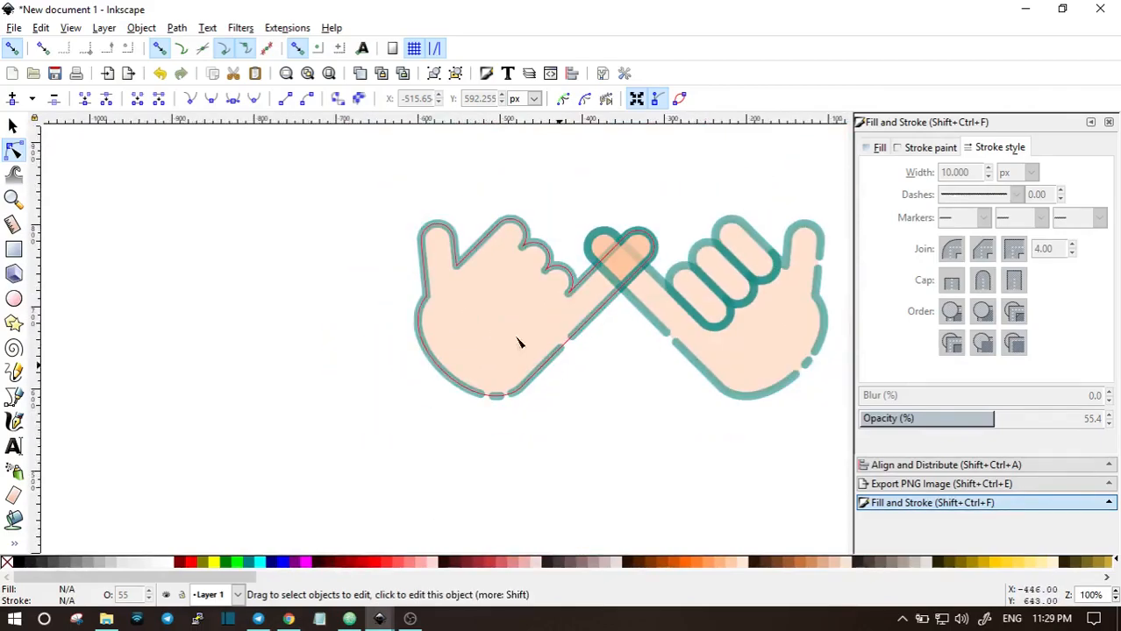
scroll(431, 280, up, 3)
click(431, 275)
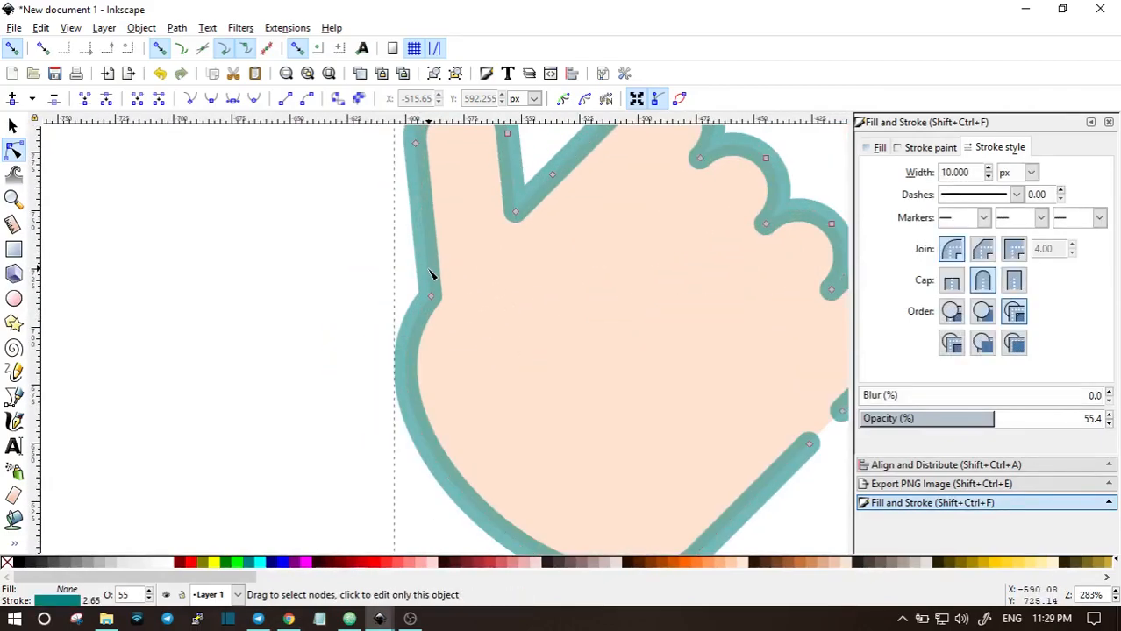
click(434, 285)
click(427, 262)
key(Delete)
double_click(428, 275)
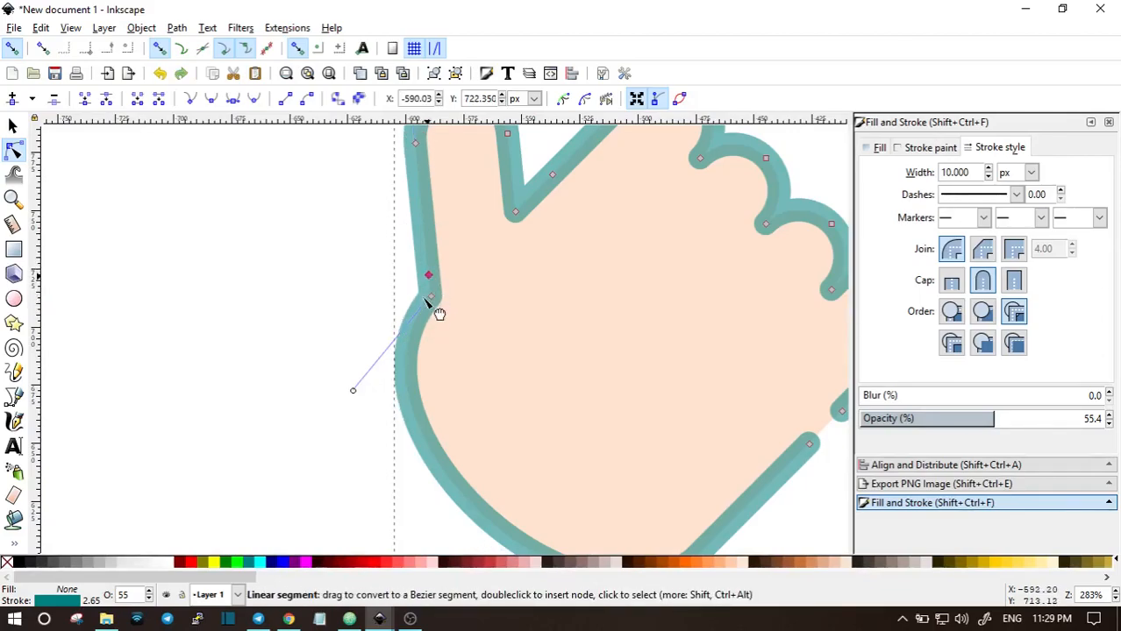
double_click(421, 312)
drag(437, 321, 358, 258)
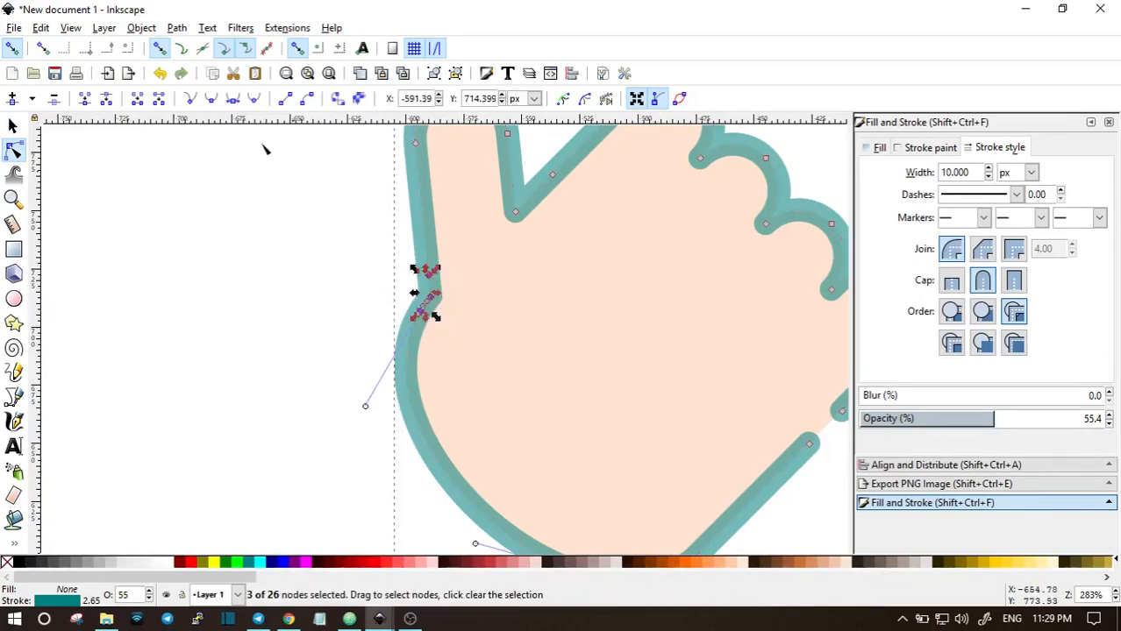
click(161, 98)
key(1)
click(429, 467)
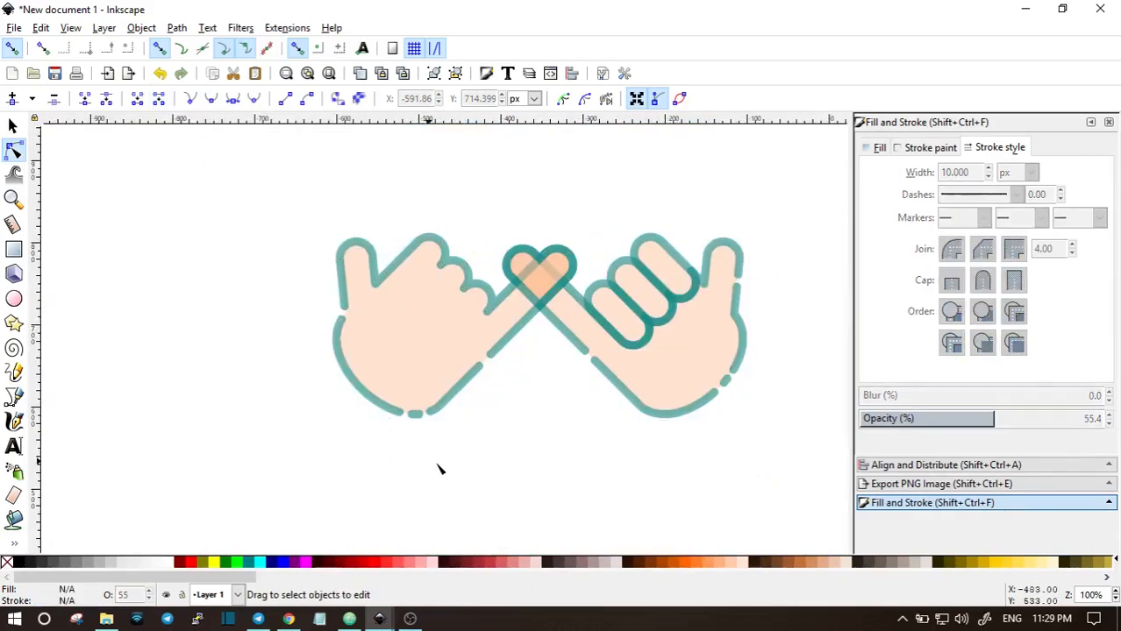
- Draw a short vertical line about 22 px long above the heart with the Bezier tool and set its stroke width to 10 px
drag(491, 389, 456, 420)
click(13, 396)
scroll(506, 265, up, 1)
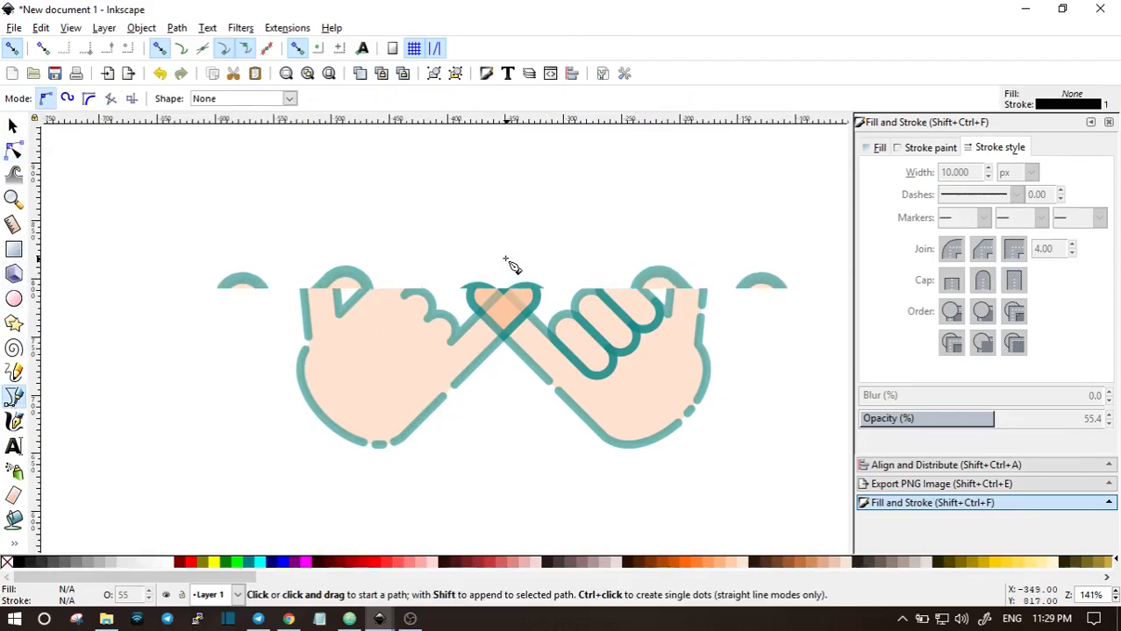
click(471, 214)
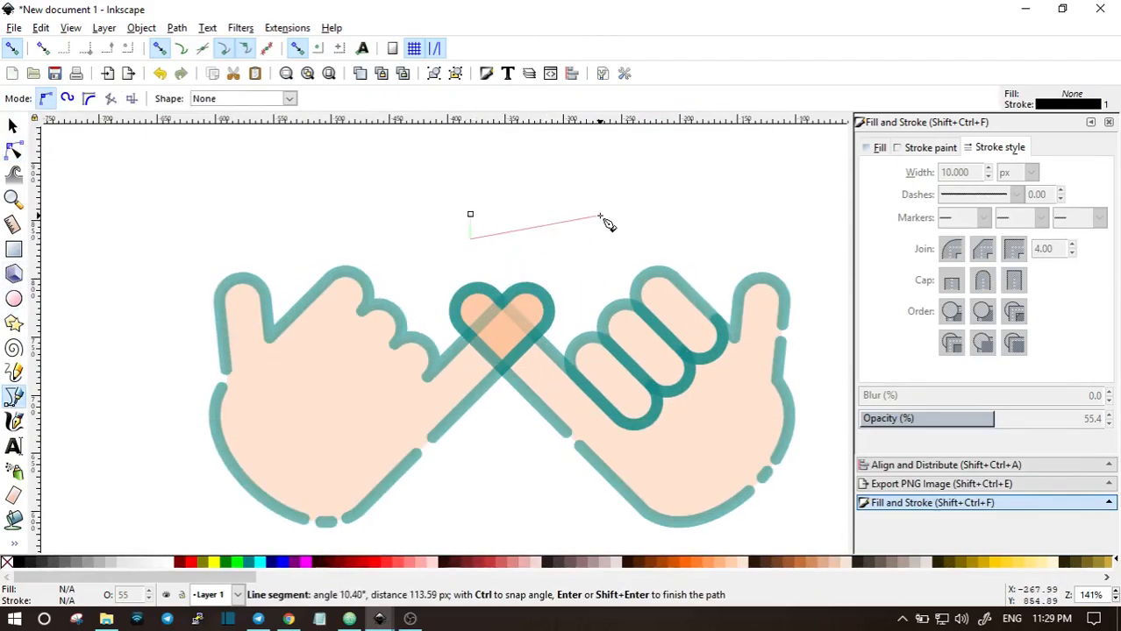
key(Return)
drag(984, 172, 921, 172)
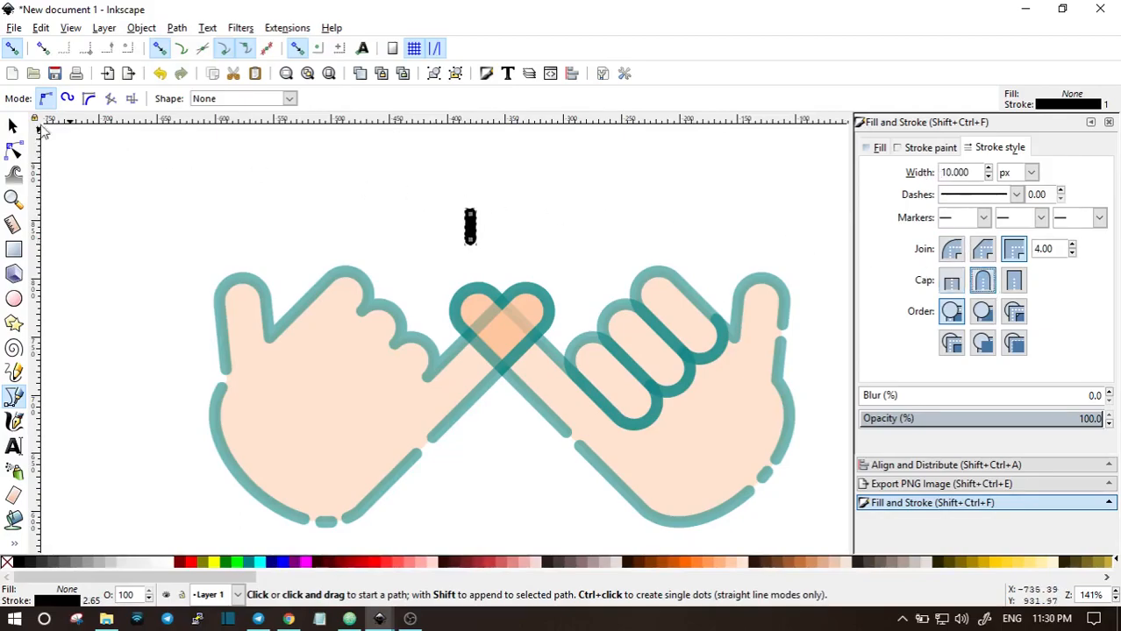
- Duplicate the black vertical bar and rotate the copy 90° so the two bars form a plus
key(s)
scroll(442, 214, up, 2)
click(500, 226)
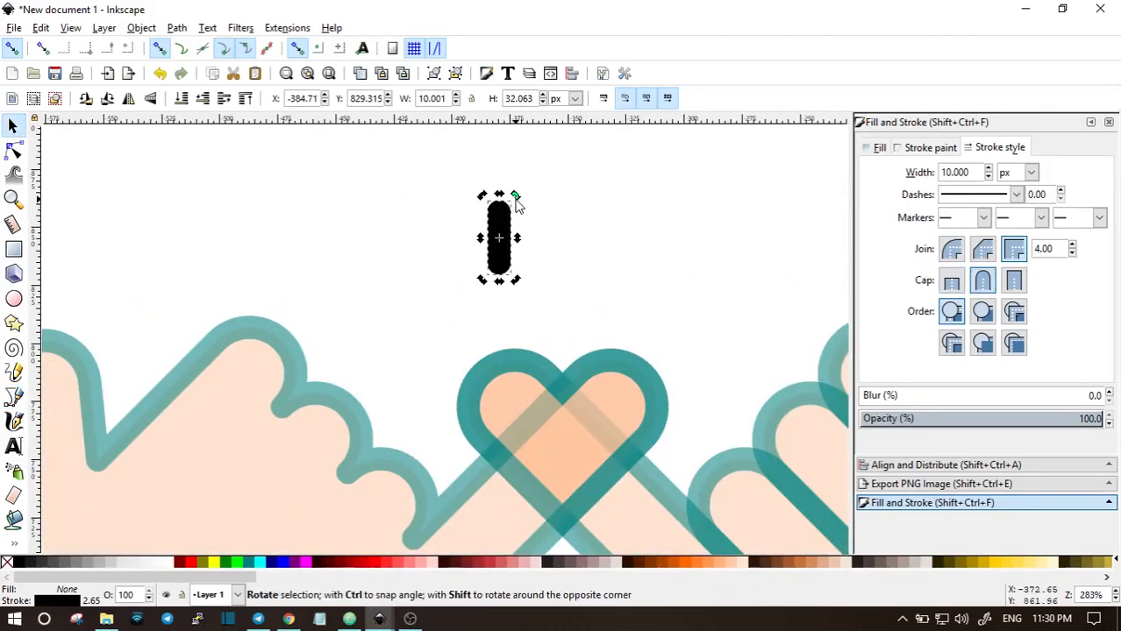
right_click(507, 210)
click(551, 322)
drag(513, 194, 555, 253)
drag(556, 322, 555, 323)
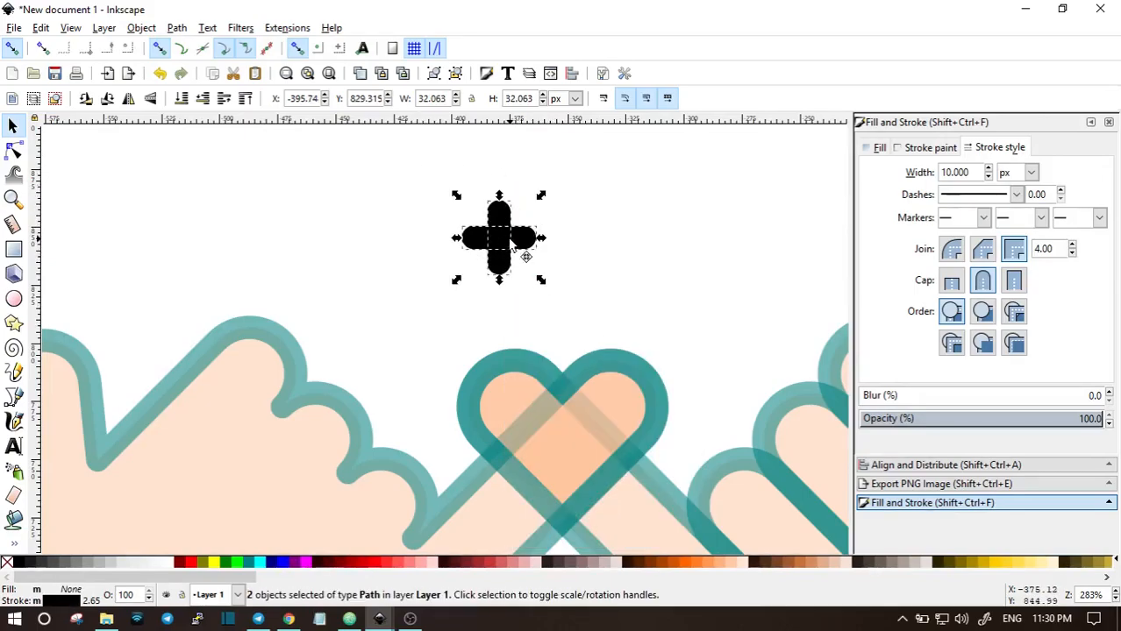
- Rotate the black plus by 45° into an X
drag(545, 199, 505, 185)
click(528, 232)
click(525, 253)
key(space)
click(432, 272)
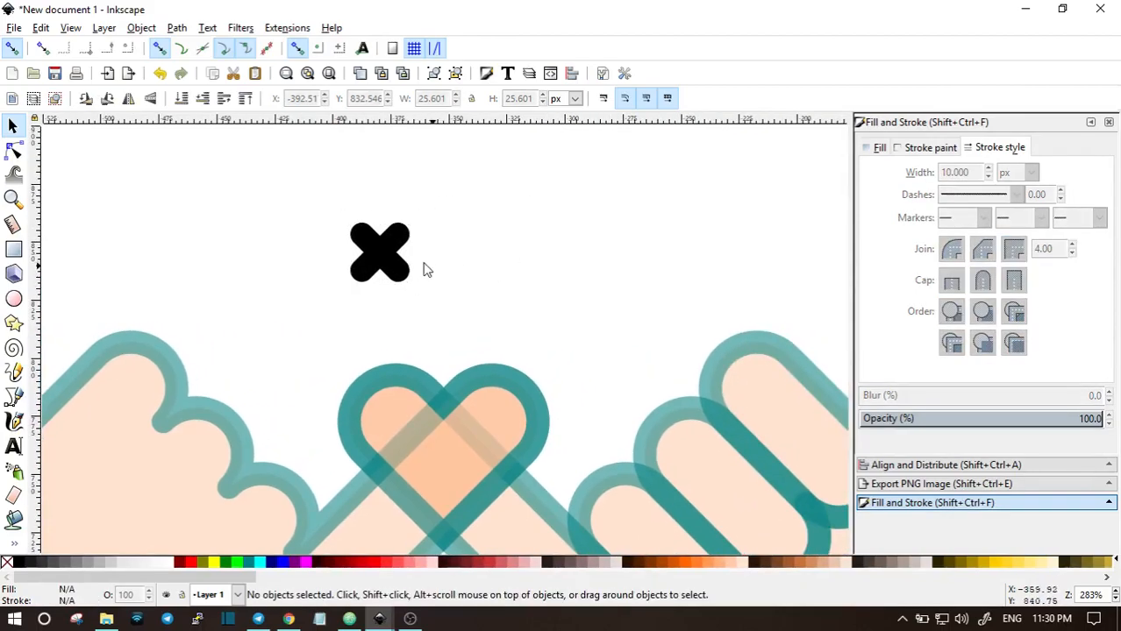
- Duplicate one bar of the X, place the copy beside it, and make it an upright bar about 20 px tall
click(404, 274)
right_click(387, 244)
click(418, 350)
drag(390, 255, 599, 254)
click(599, 255)
drag(625, 215, 600, 214)
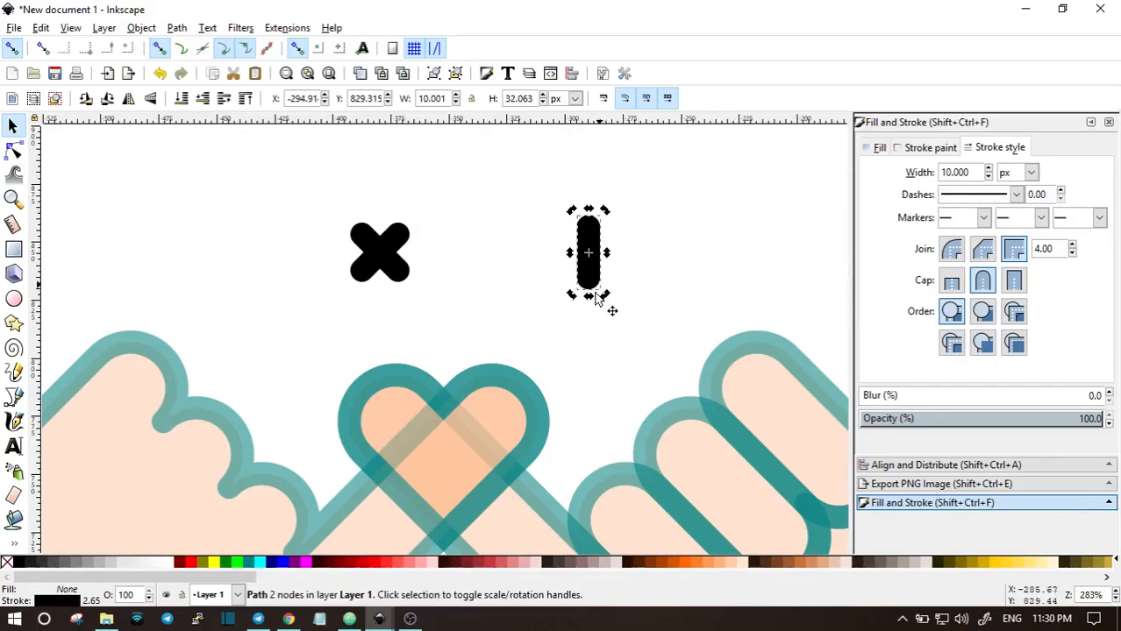
drag(592, 296, 591, 275)
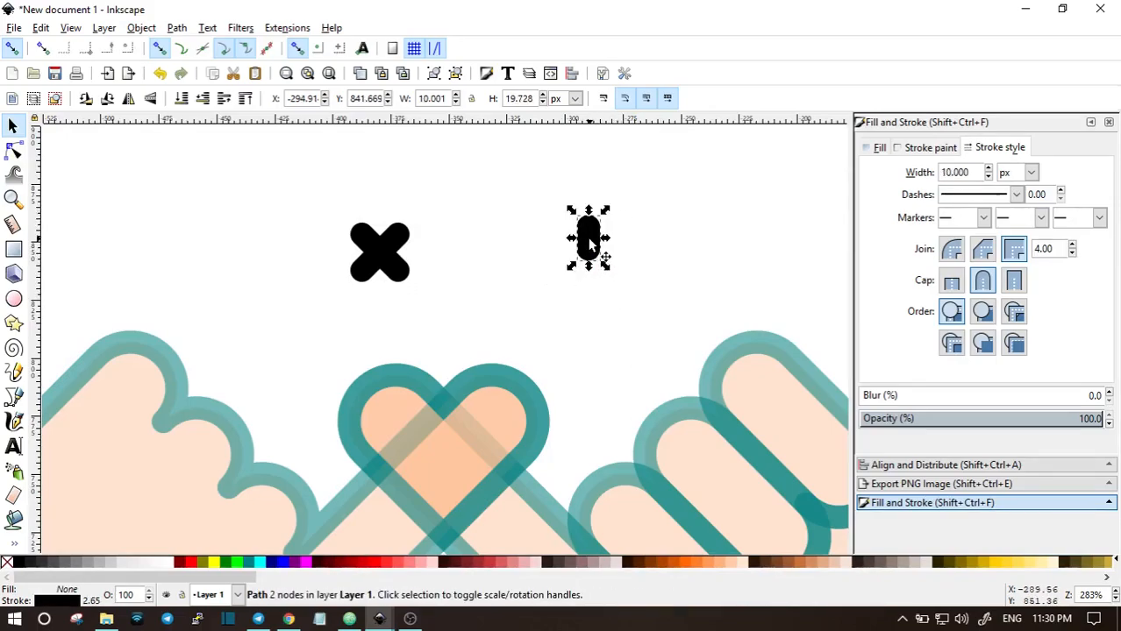
- Duplicate the short upright bar and place the copy below it, leaving a small gap
right_click(592, 250)
click(631, 351)
drag(601, 260, 595, 316)
- Duplicate the two stacked bars and rotate the copy 90° to form an open four-bar plus
click(597, 243)
shift+click(596, 287)
right_click(599, 252)
click(627, 345)
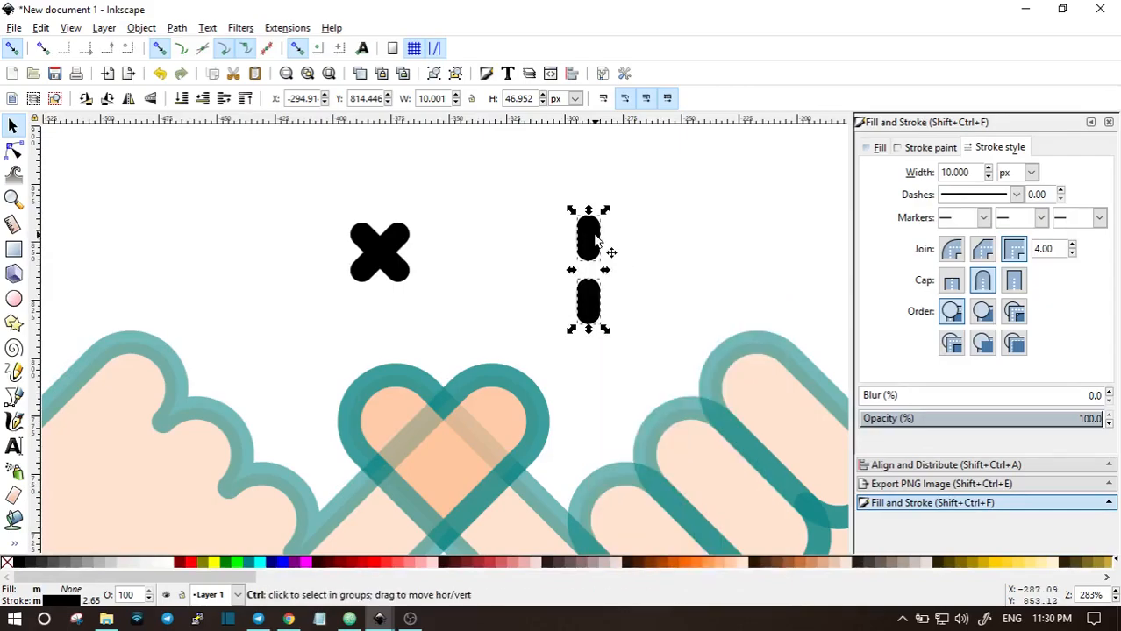
drag(605, 210, 670, 278)
- Select all four separate bars and rotate them 45° into a diagonal burst
shift+click(596, 240)
click(600, 244)
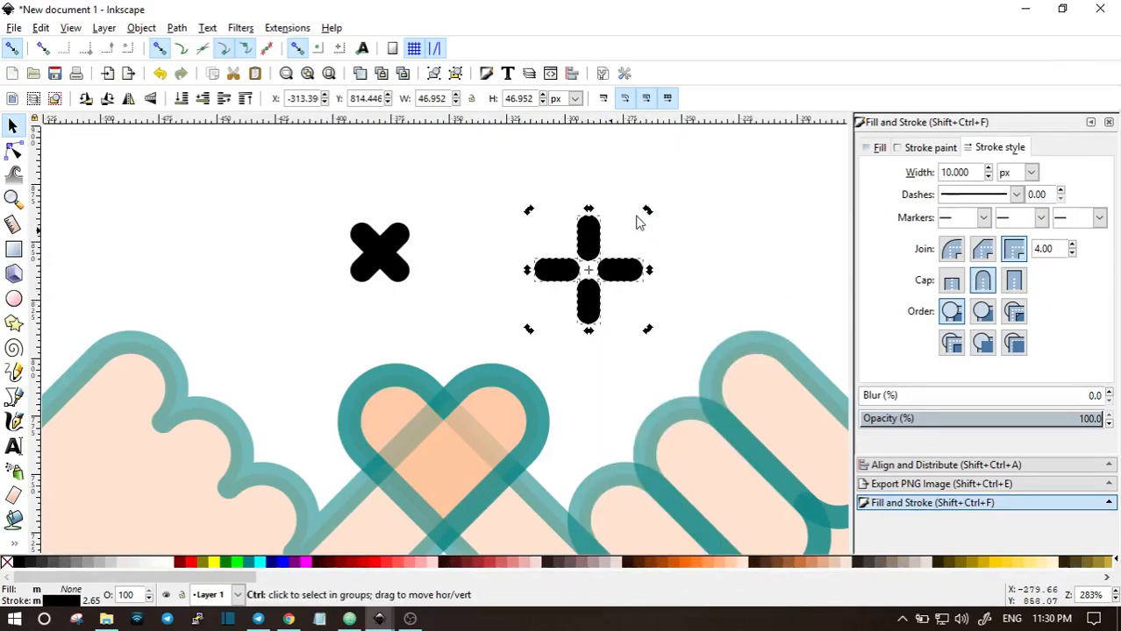
mouse_move(653, 217)
mouse_down()
mouse_move(666, 264)
mouse_move(666, 230)
mouse_move(655, 233)
mouse_up()
key(1)
- Shrink the X to about 17 px and the four-bar burst to about 22 px above the heart
scroll(623, 280, up, 2)
right_click(644, 186)
click(676, 200)
drag(674, 221, 650, 237)
click(502, 232)
shift+click(502, 251)
drag(436, 191, 542, 279)
drag(513, 220, 505, 230)
drag(581, 211, 686, 305)
drag(393, 292, 393, 293)
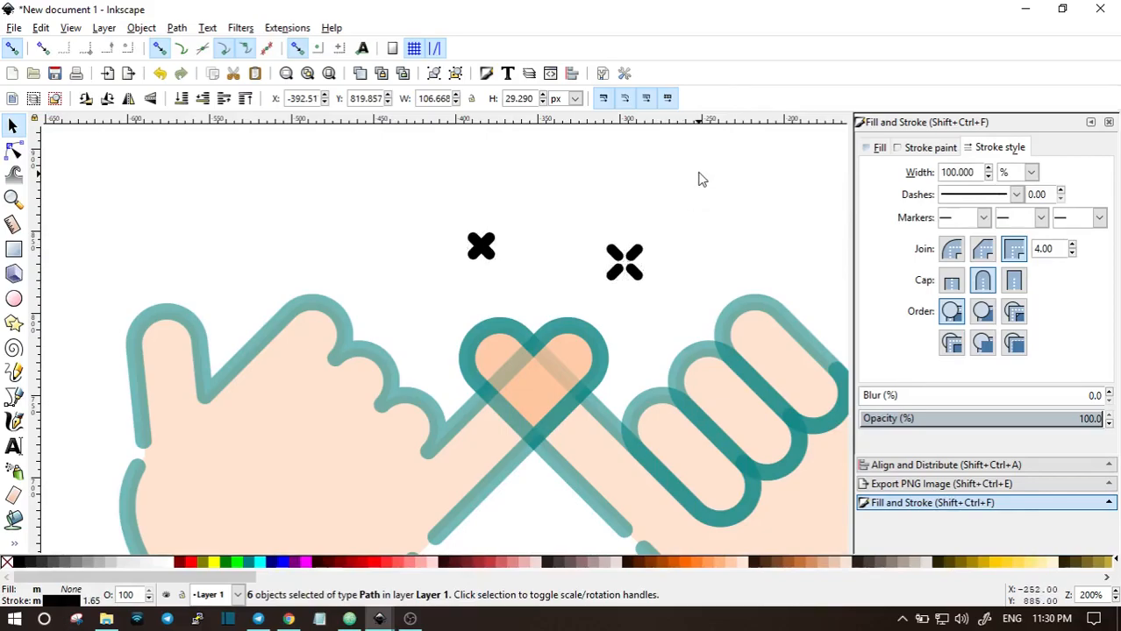
- Draw a circle with 8.75 px radii between the X and the burst and remove its fill
click(565, 233)
click(14, 299)
drag(517, 228, 551, 261)
click(466, 99)
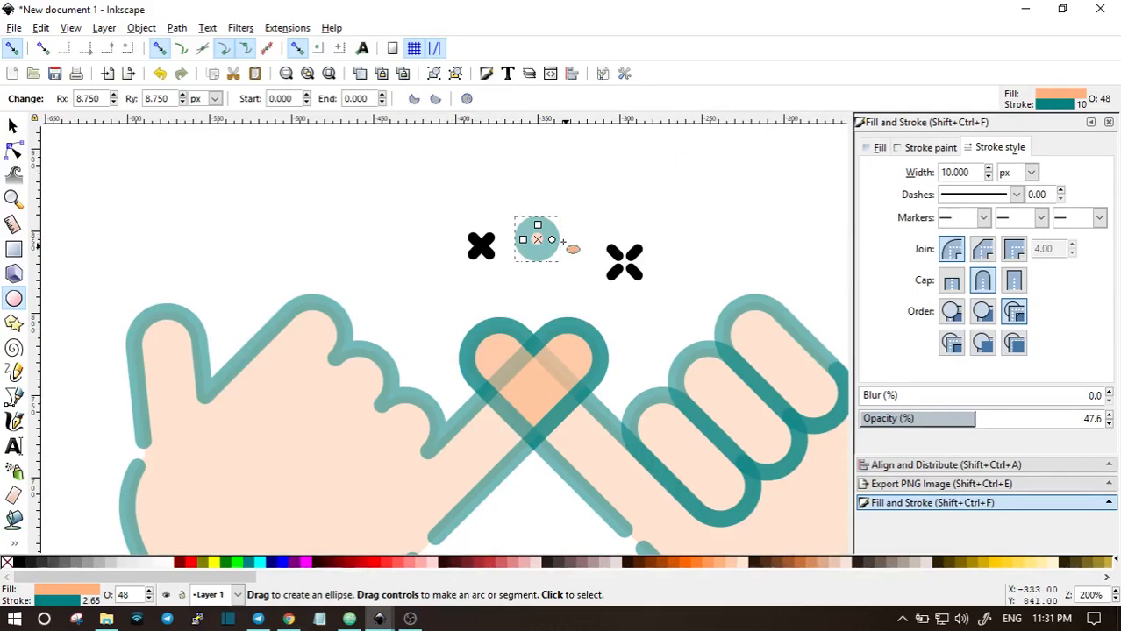
click(930, 147)
click(880, 148)
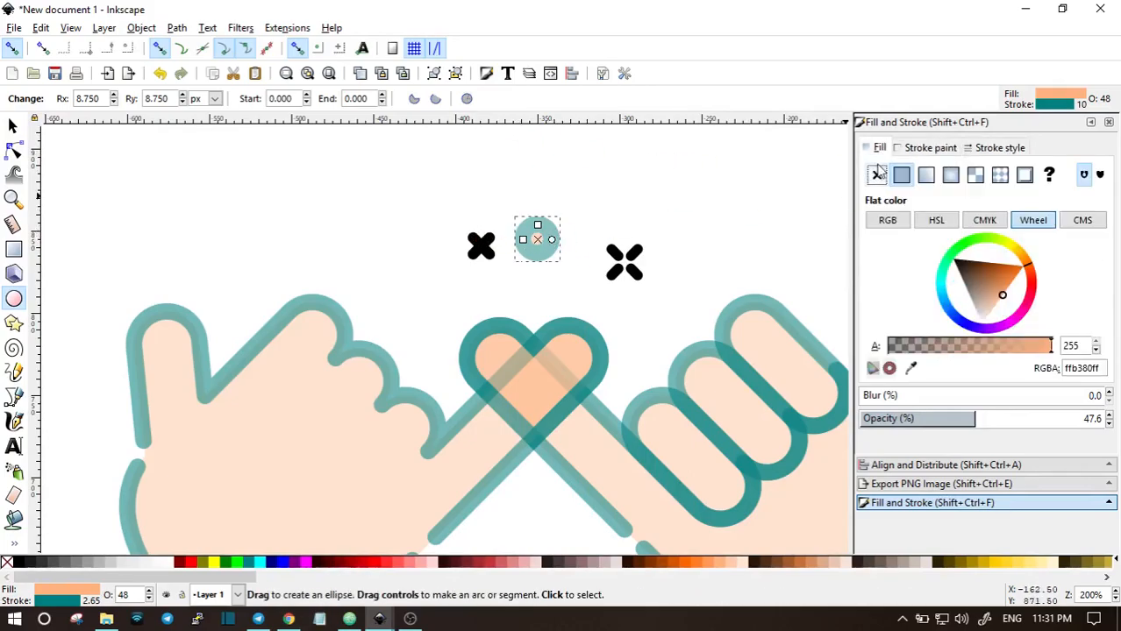
click(875, 177)
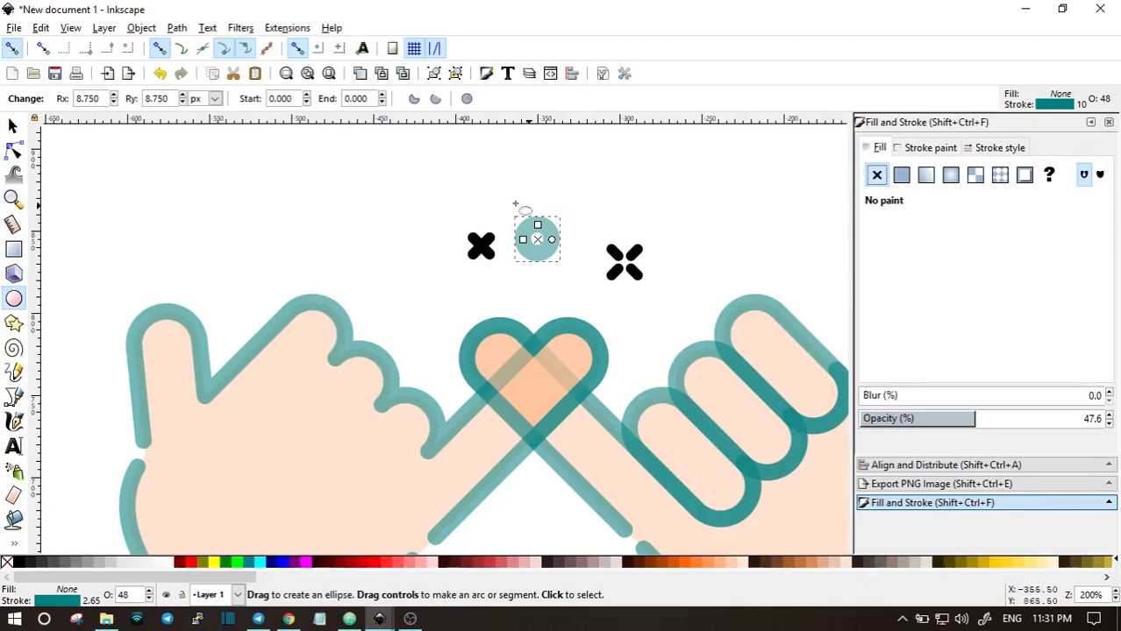
- Shrink the ring to about 19 px and place a smaller duplicate, about 14.5 px wide, just above the heart
click(13, 127)
drag(562, 230, 542, 279)
key(ctrl+d)
scroll(588, 278, down, 2)
scroll(609, 247, up, 3)
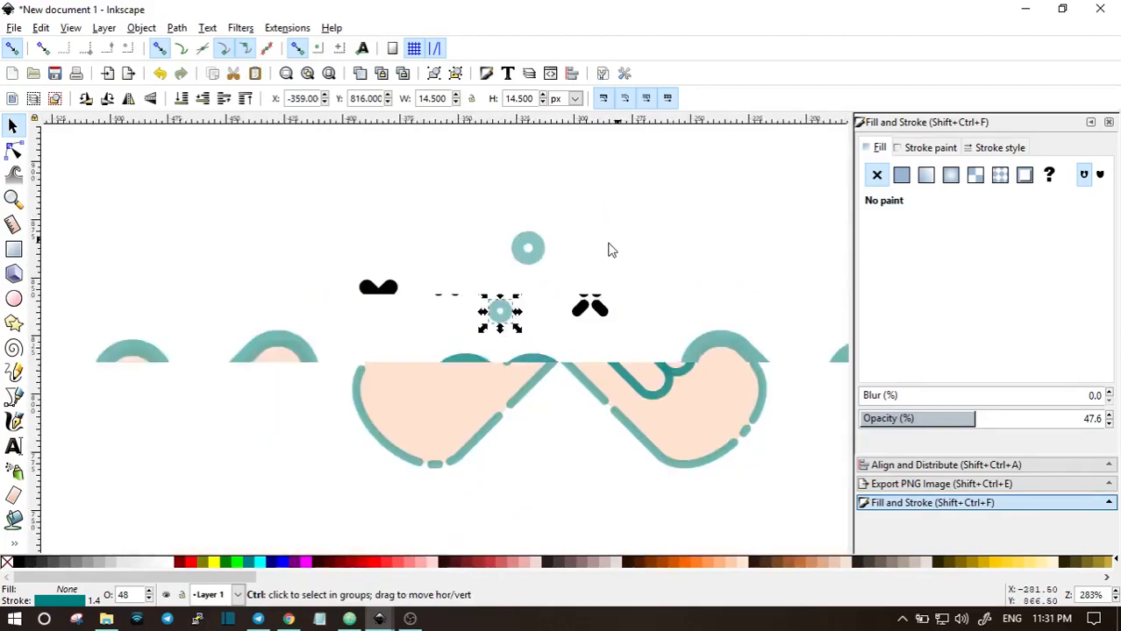
- Move the larger ring up above the X and the burst and set its stroke width to 5 px
click(536, 238)
drag(550, 226, 511, 201)
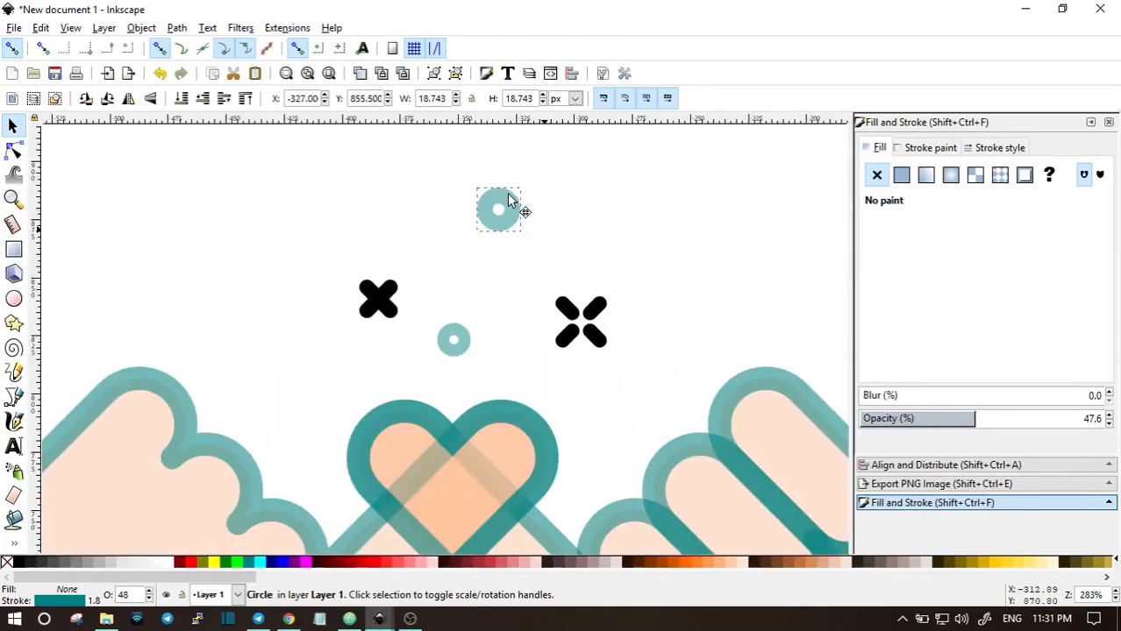
click(1015, 149)
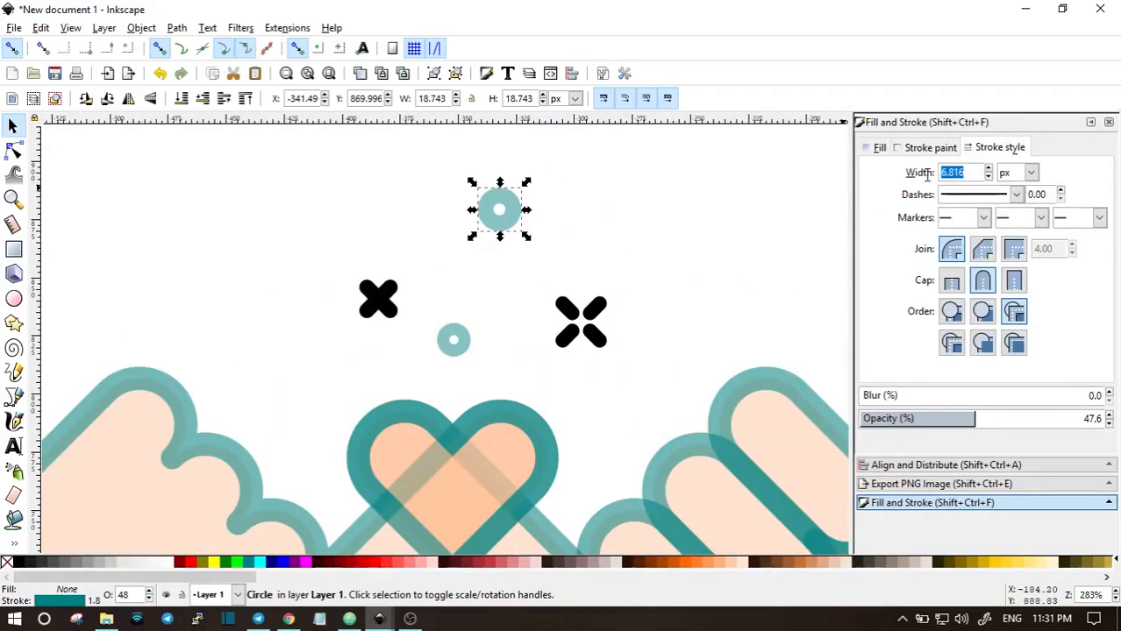
text(5)
key(Return)
- Move the four-bar burst up until it is roughly level with the X
click(463, 335)
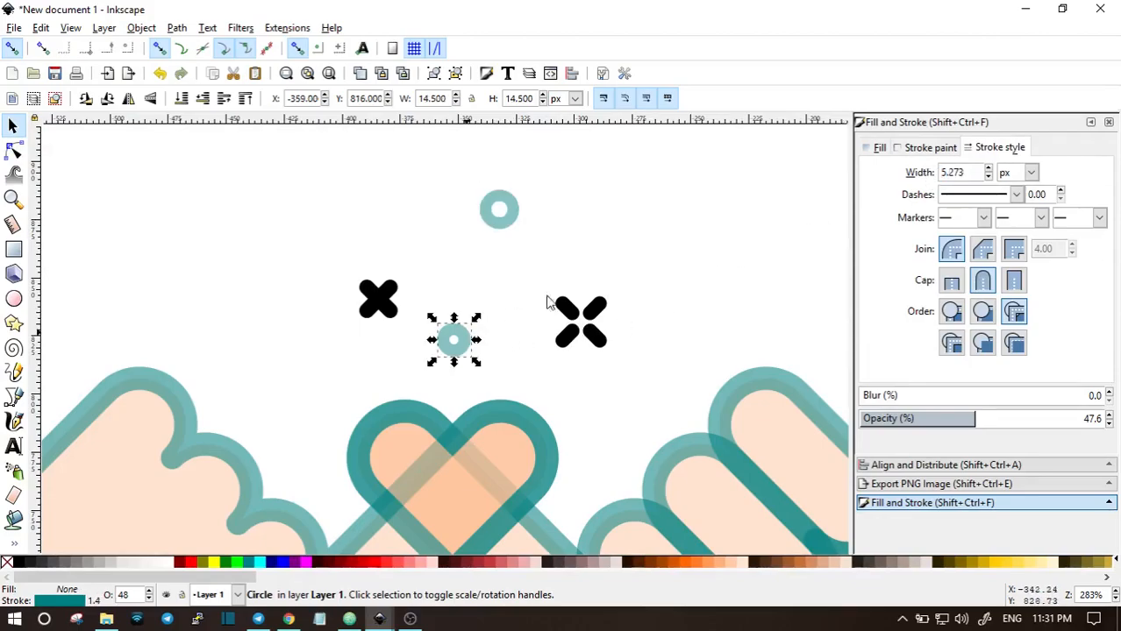
click(671, 267)
scroll(651, 292, down, 2)
click(616, 305)
click(620, 302)
- Select the X and the four-bar burst and set their stroke colour to teal
click(513, 292)
drag(669, 259, 579, 323)
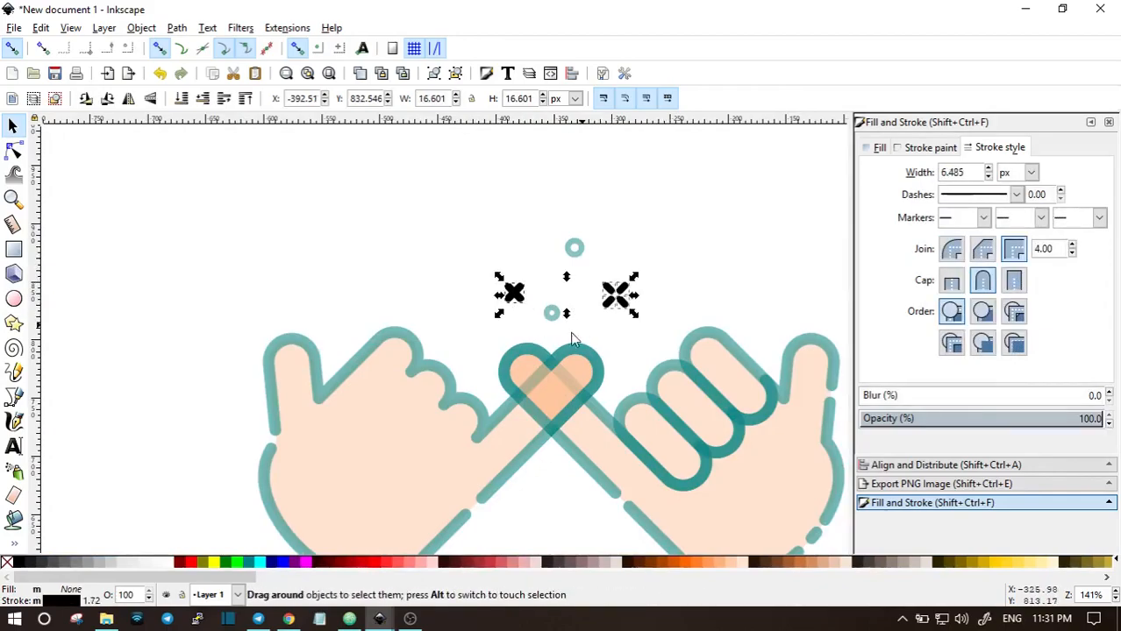
shift+click(248, 564)
click(684, 234)
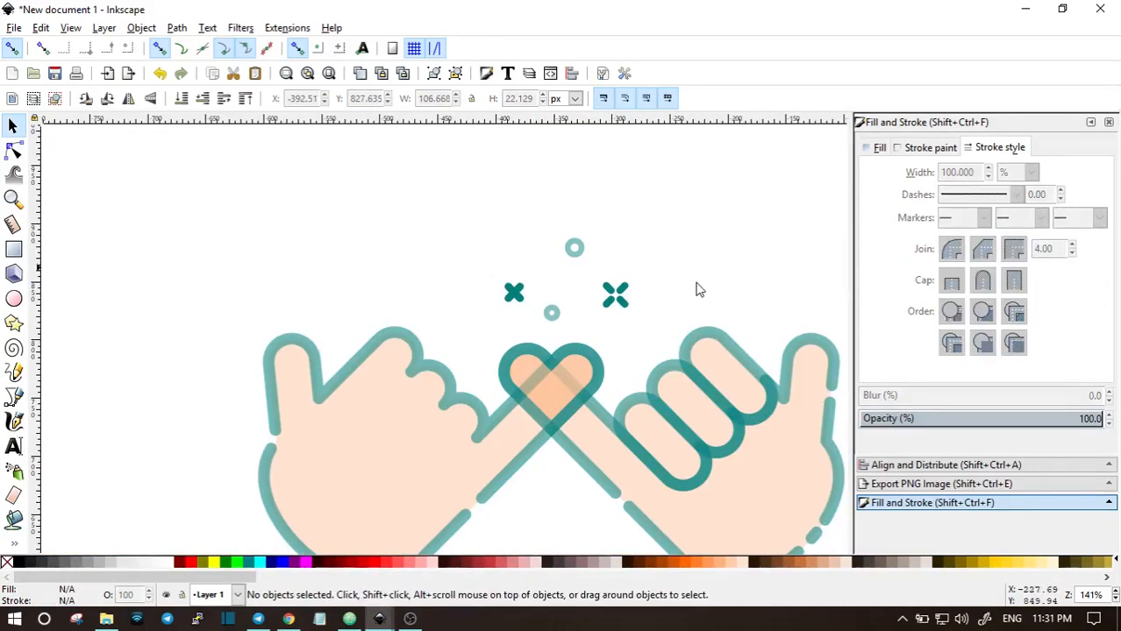
- Select the whole artwork and set its opacity to 100%
scroll(696, 283, down, 2)
key(space)
drag(802, 192, 414, 432)
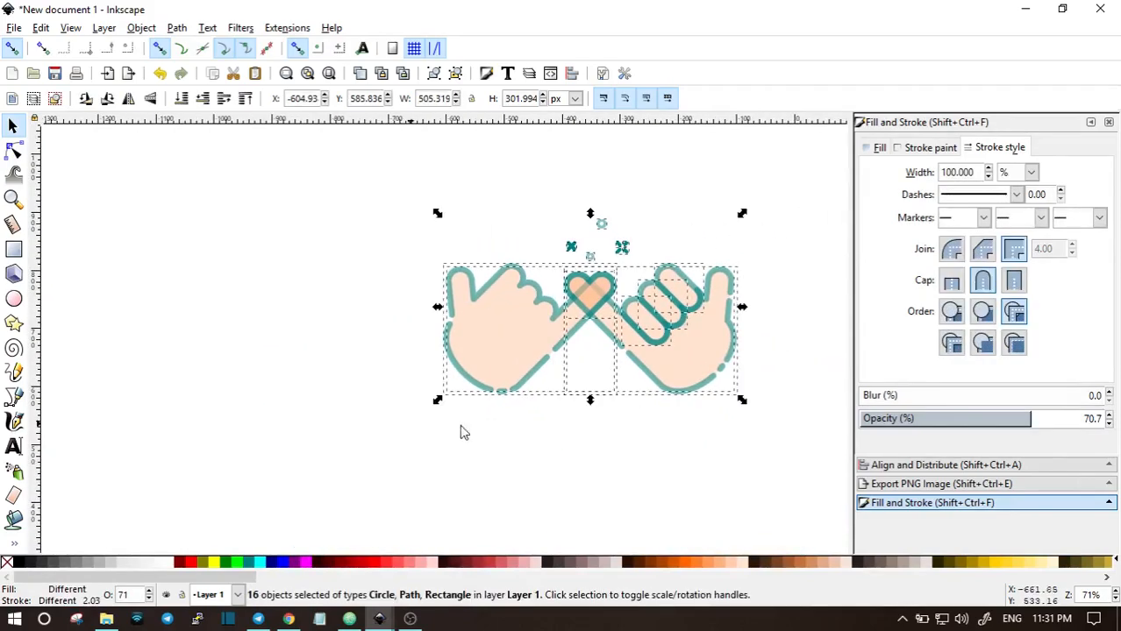
drag(1033, 425, 1118, 414)
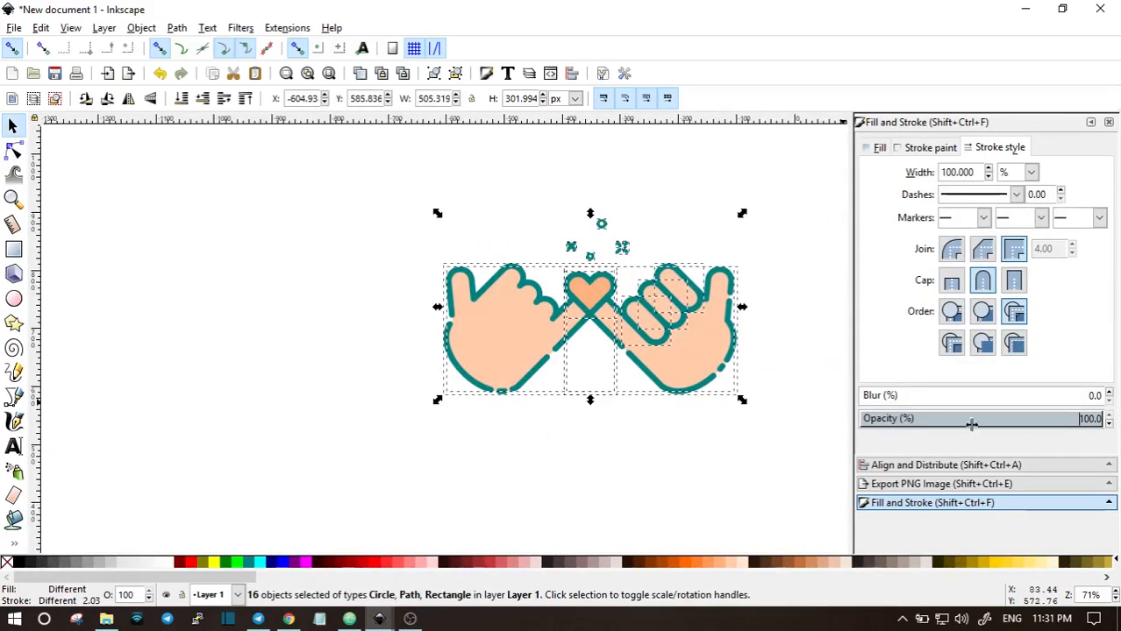
- Select both hands, the folded fingers and the heart, and change their stroke colour to near-black
click(776, 374)
key(space)
scroll(544, 331, up, 2)
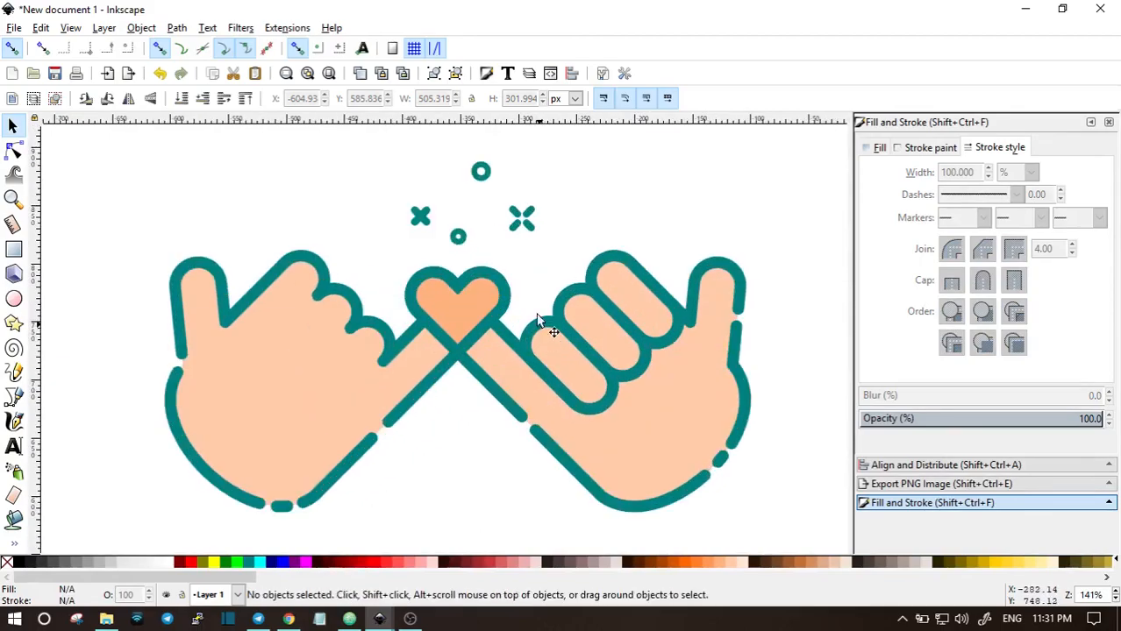
click(470, 316)
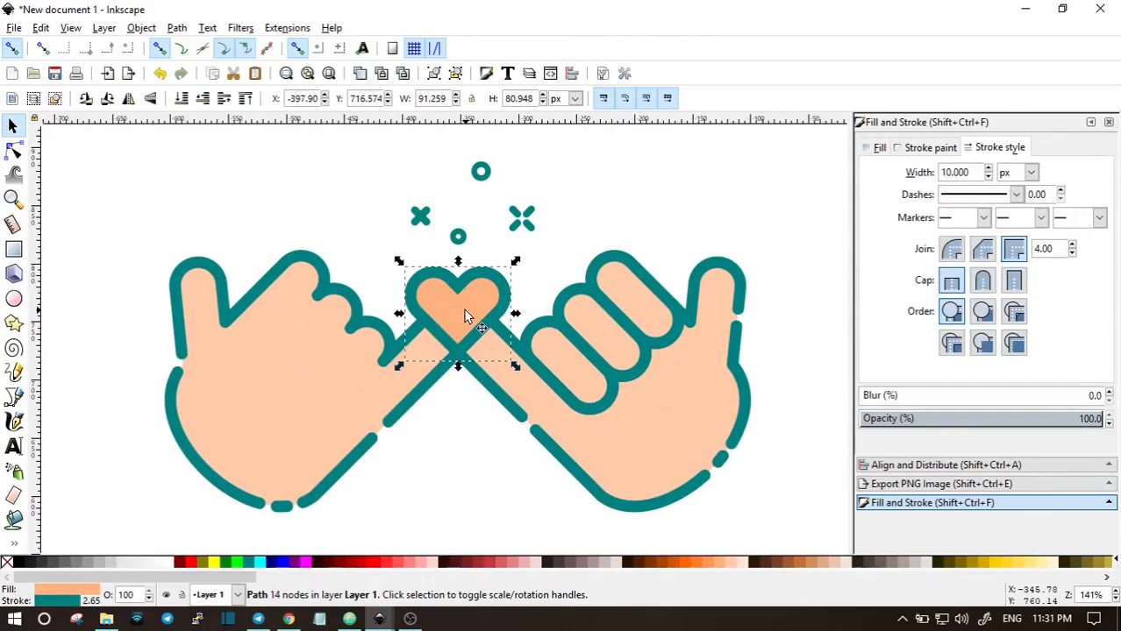
click(575, 251)
scroll(743, 370, down, 1)
shift+click(693, 348)
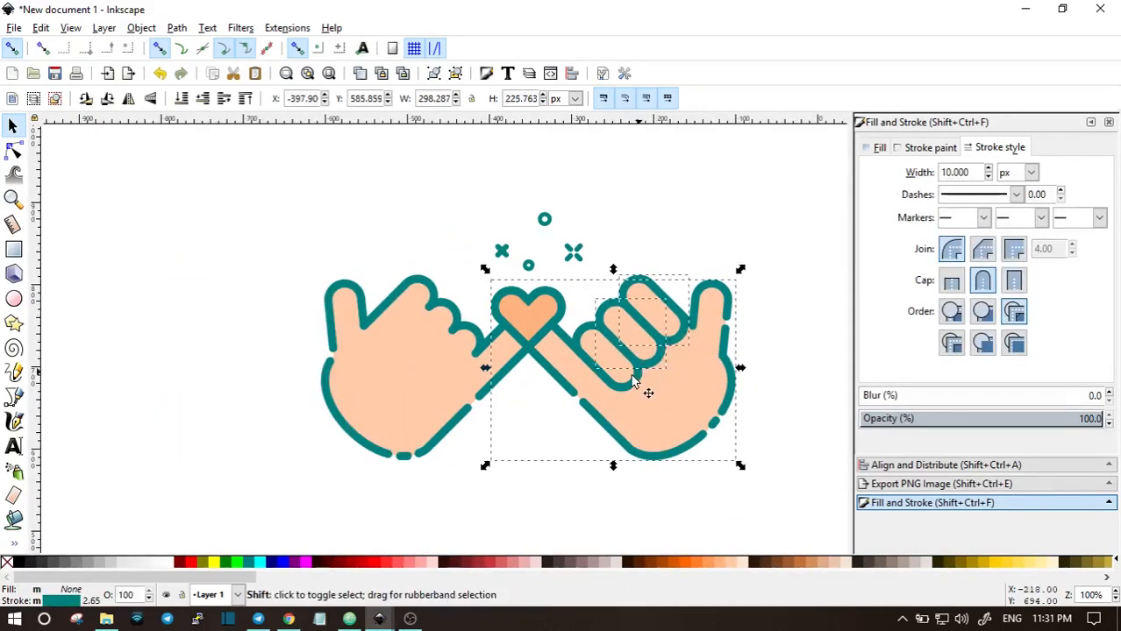
shift+click(488, 363)
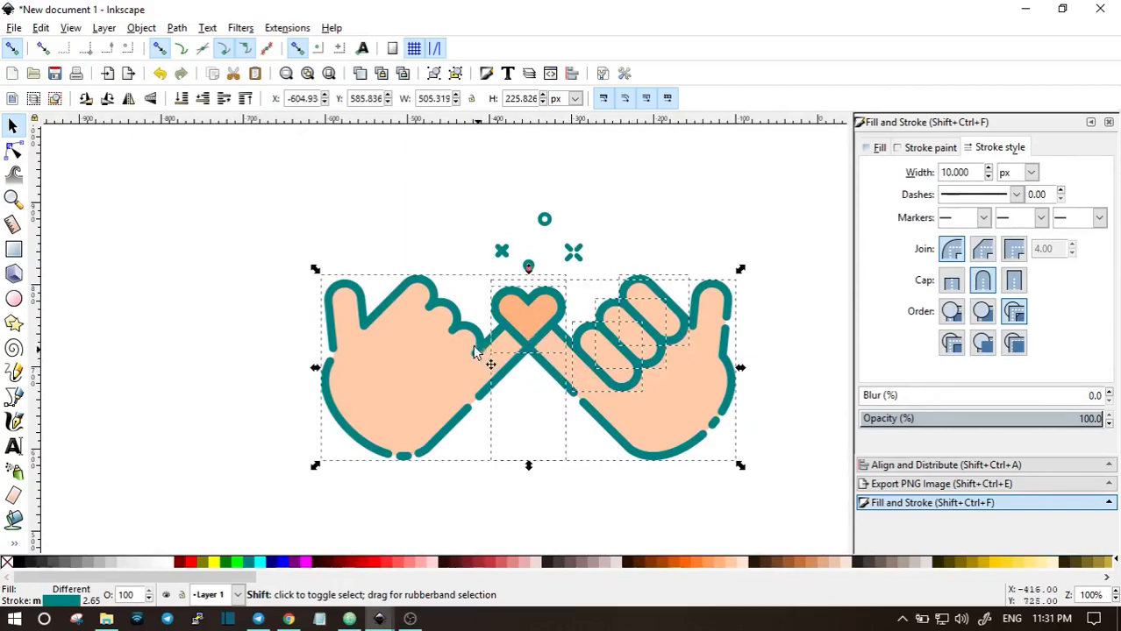
shift+click(31, 568)
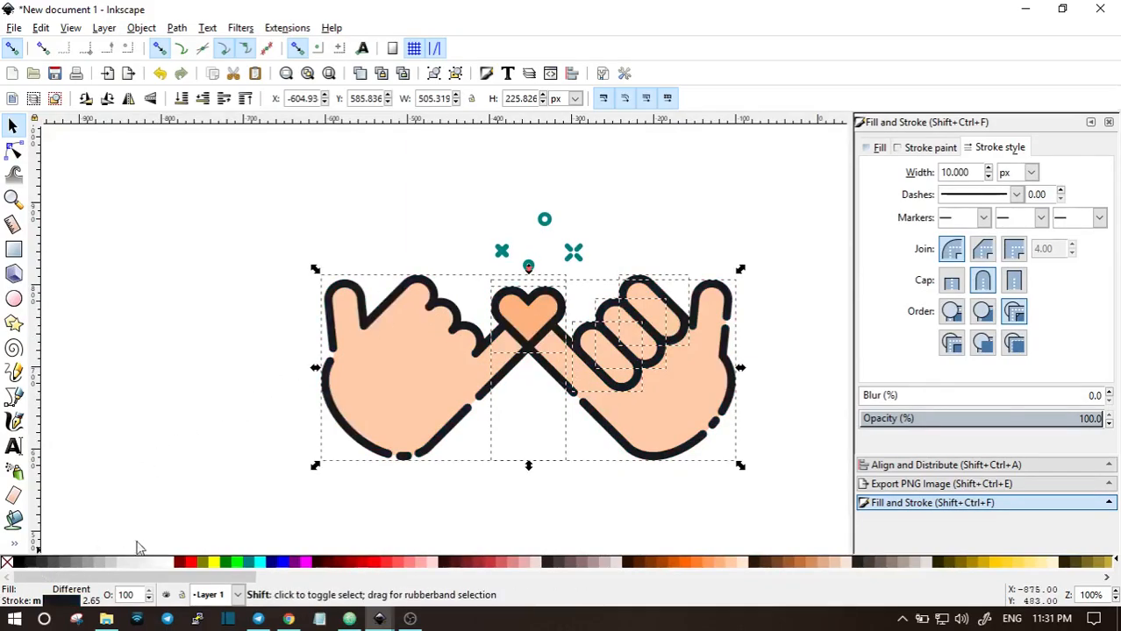
- Fill the heart between the crossed fingertips with teal
key(Escape)
click(524, 325)
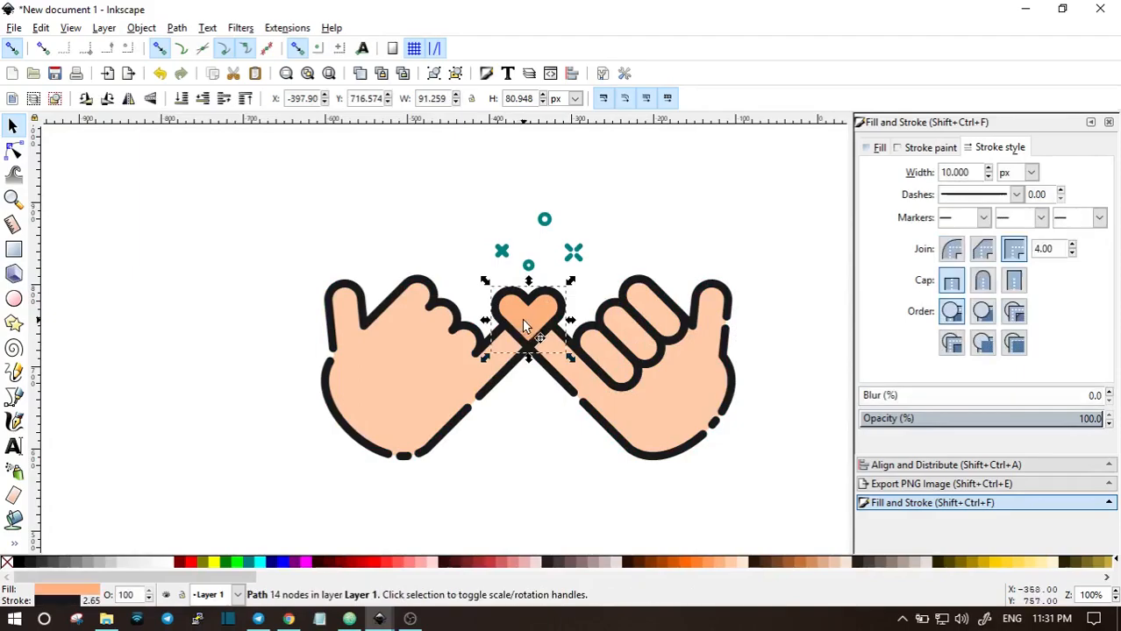
click(266, 561)
key(Escape)
key(space)
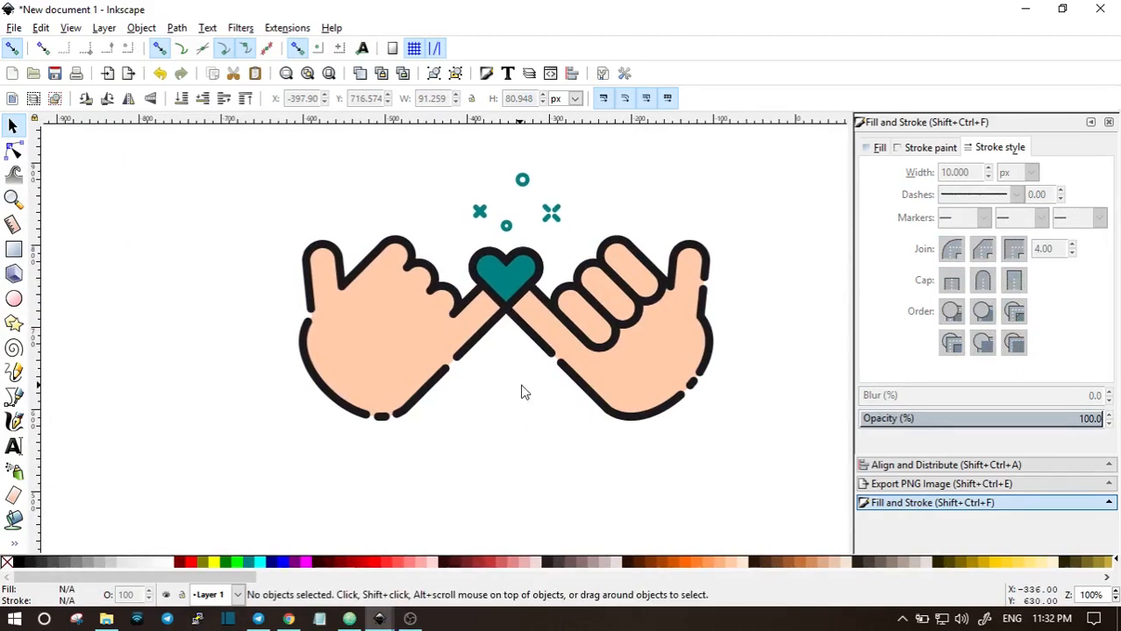
- Add the text "#pemiludamai" near the lower part of the hands
drag(403, 388, 393, 425)
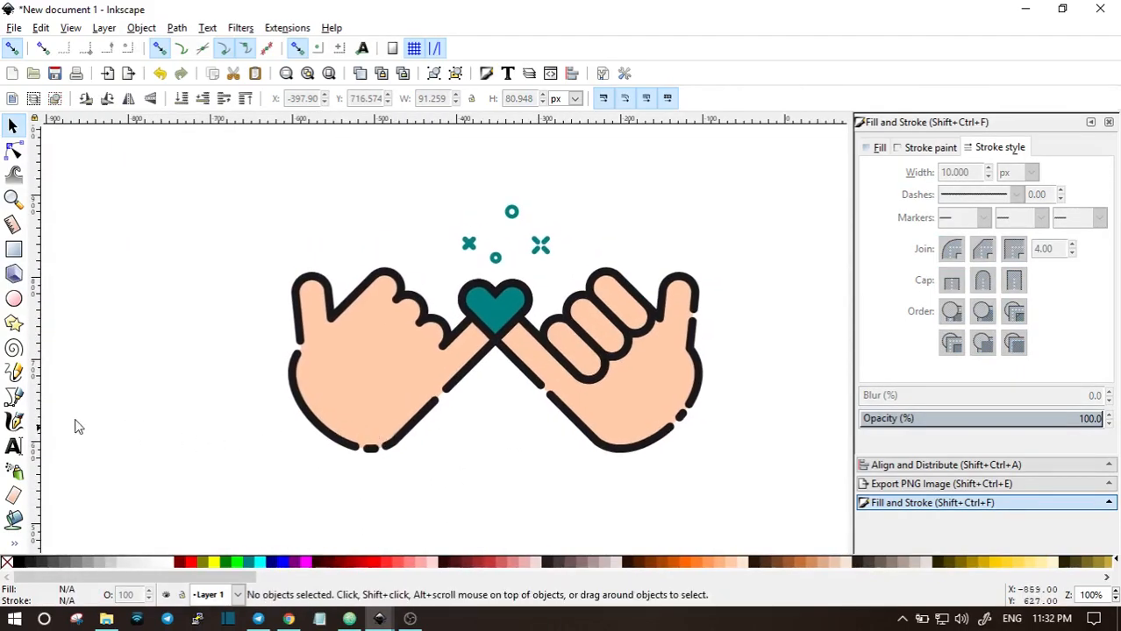
click(13, 448)
click(392, 488)
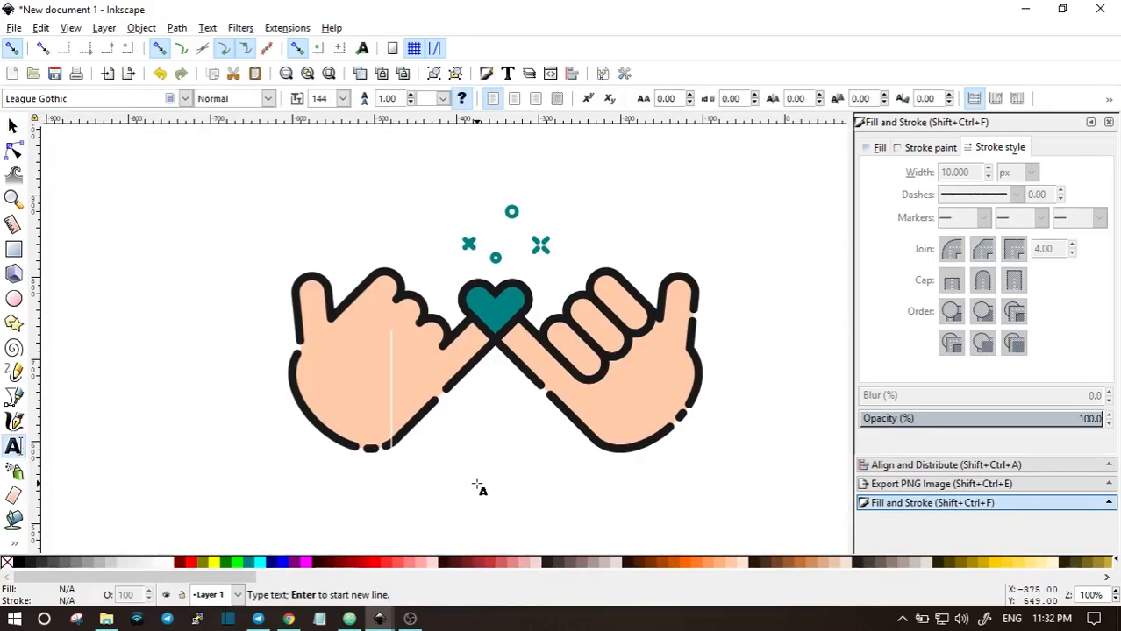
text(#)
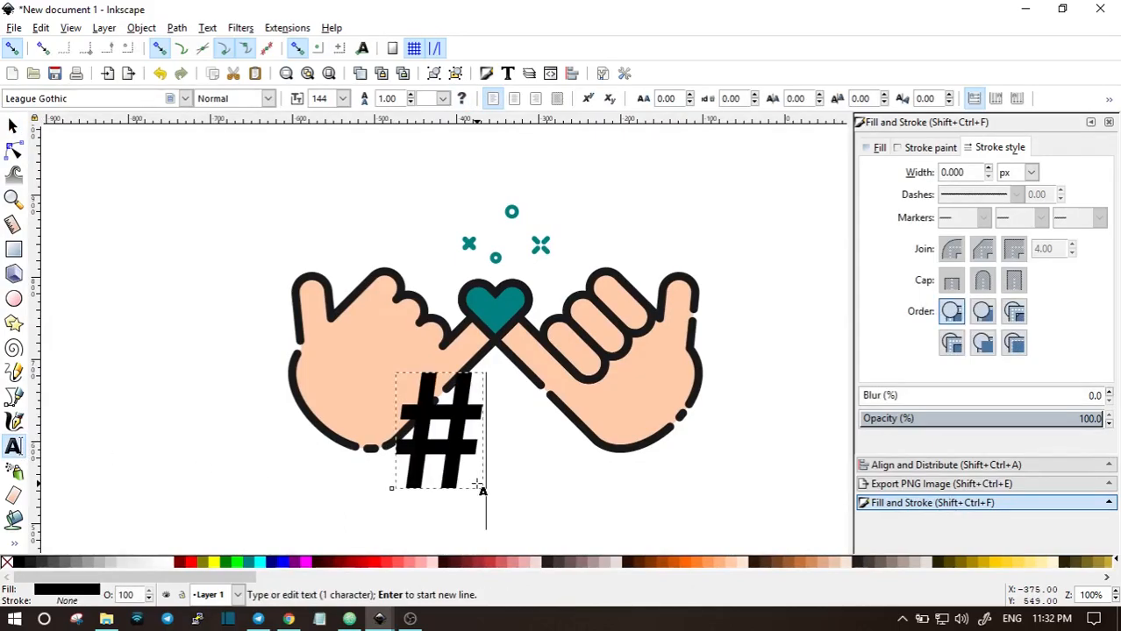
text(pemil)
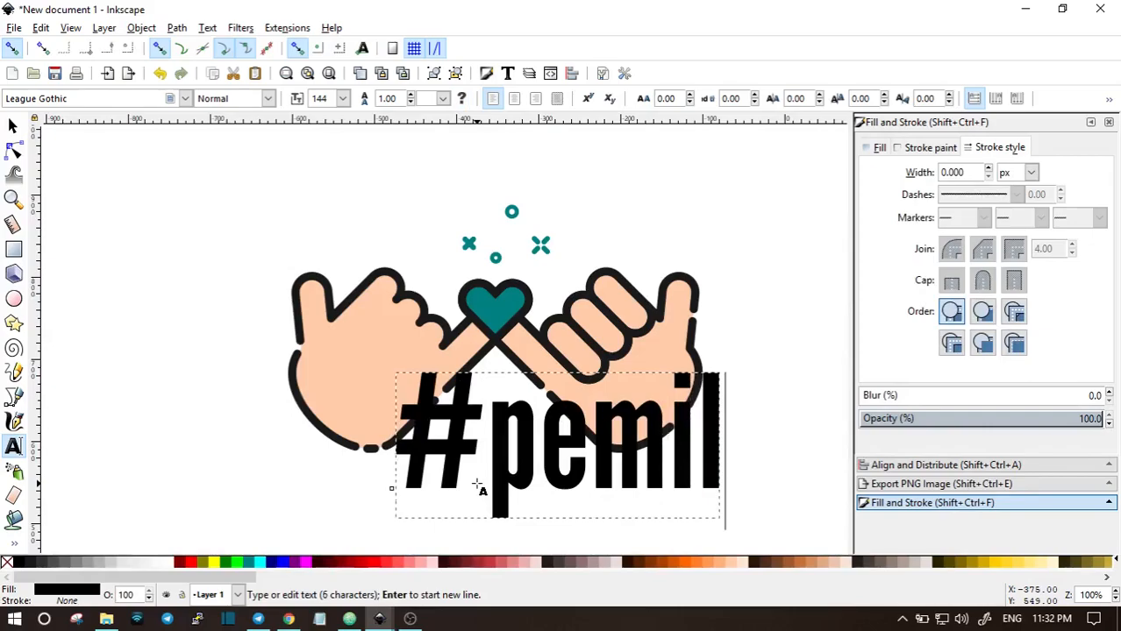
text(udamai)
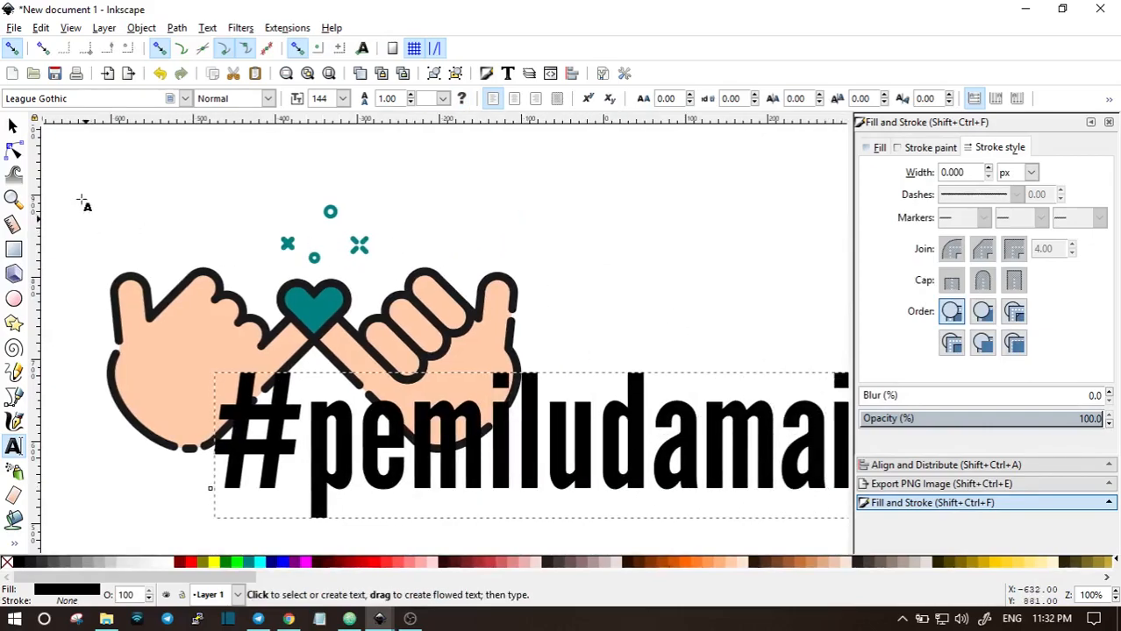
- Scale down the "#pemiludamai" text proportionally and place it below the hands
key(F1)
scroll(623, 431, down, 2)
scroll(624, 432, up, 2)
scroll(622, 414, down, 2)
drag(621, 409, 456, 426)
drag(690, 313, 538, 393)
drag(331, 432, 437, 463)
key(space)
- Change the font of the whole "#pemiludamai" text to Sacramento
double_click(581, 394)
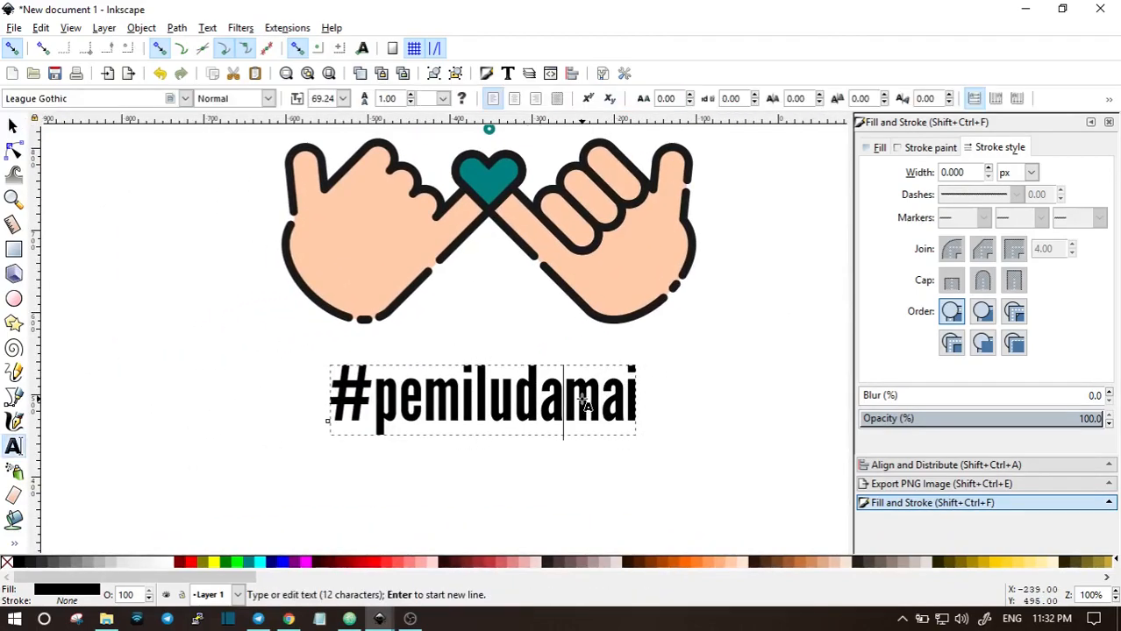
key(ctrl+a)
click(3, 103)
text(sac)
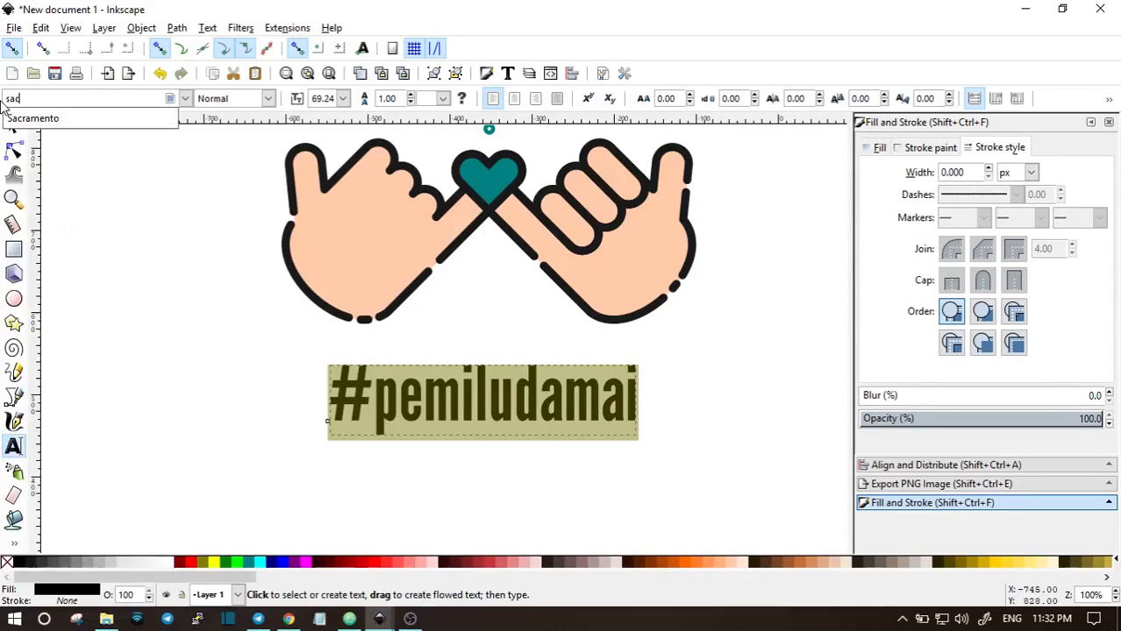
click(74, 120)
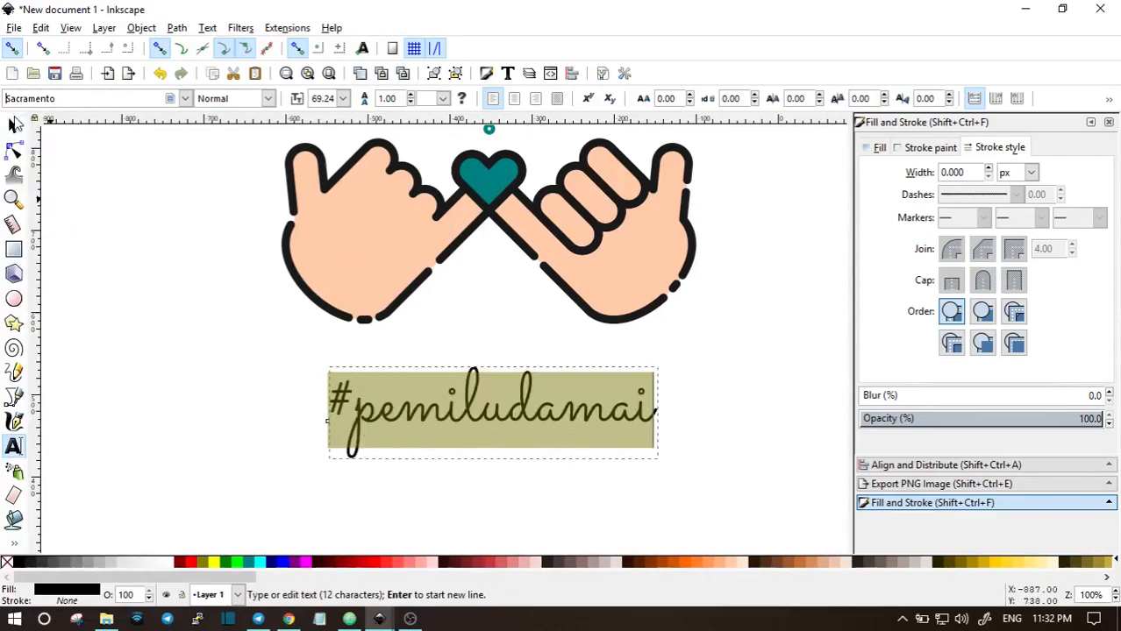
click(14, 123)
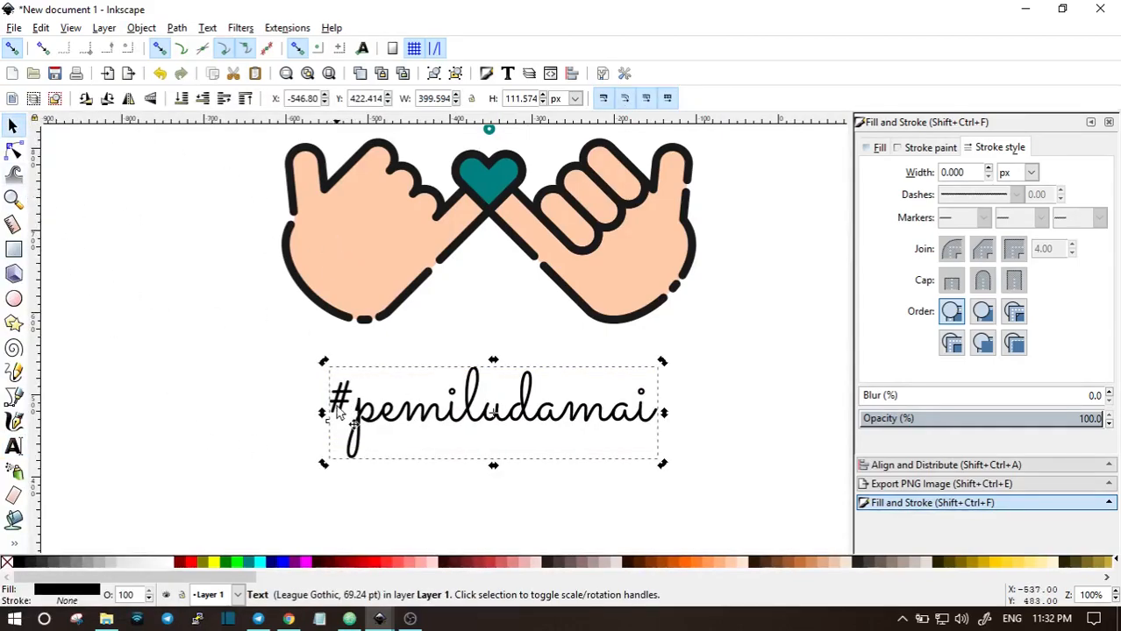
- Delete the "#" character from the caption so that only "pemiludamai" is left in it
double_click(366, 428)
drag(355, 411, 325, 411)
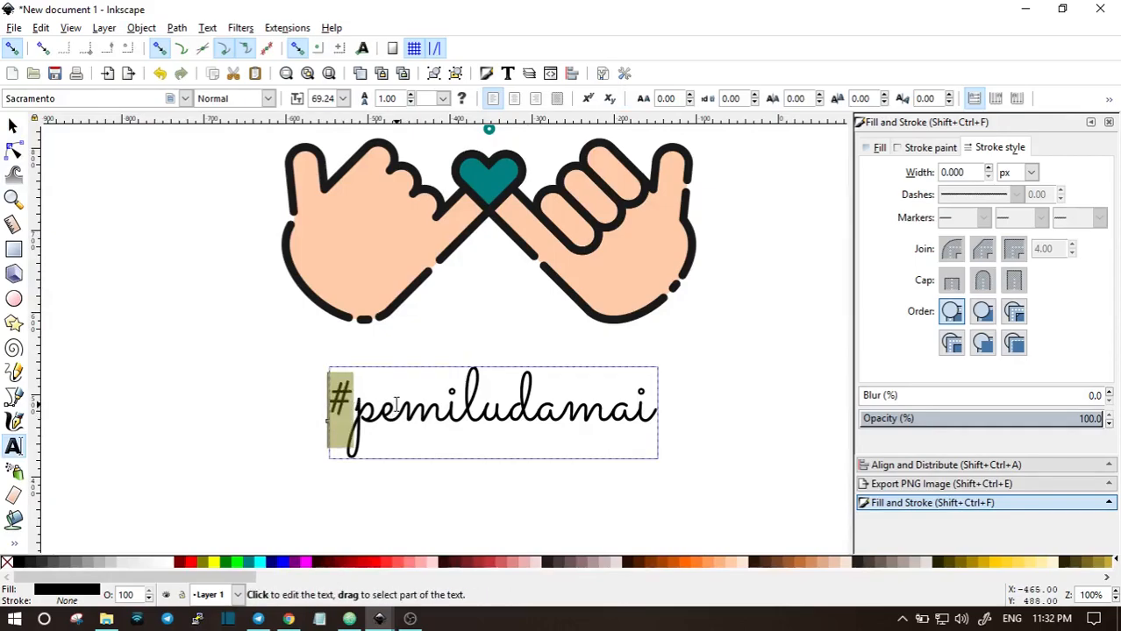
key(BackSpace)
click(12, 126)
- Add a separate "#" text object over the caption and set its font to Sacramento
click(14, 447)
click(397, 474)
text(#)
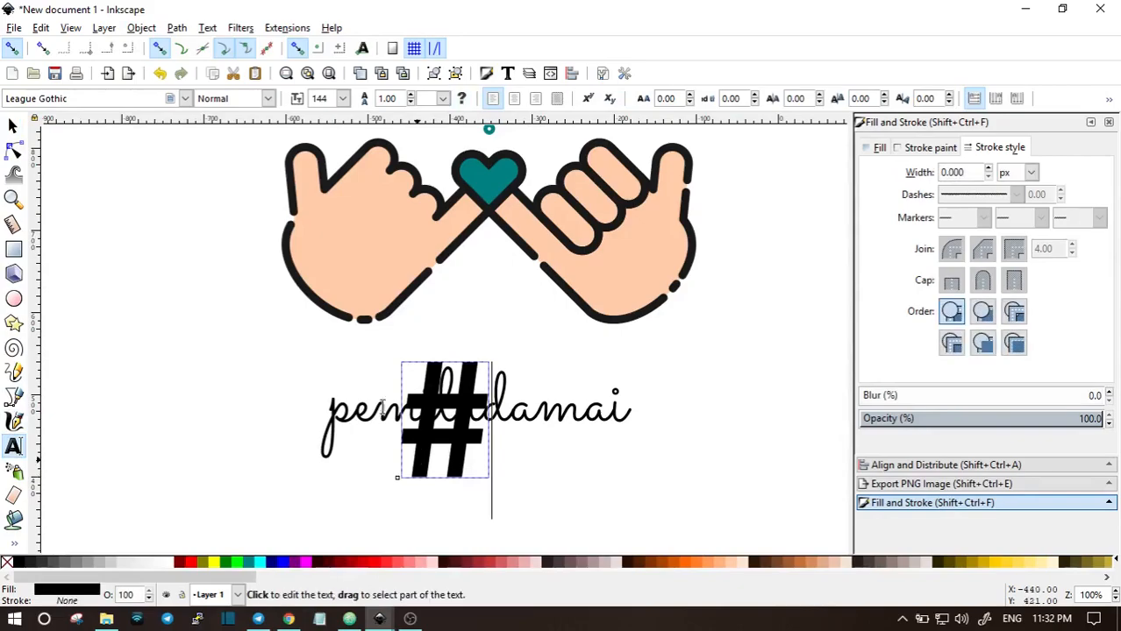
key(ctrl+a)
drag(154, 97, 5, 102)
text(s)
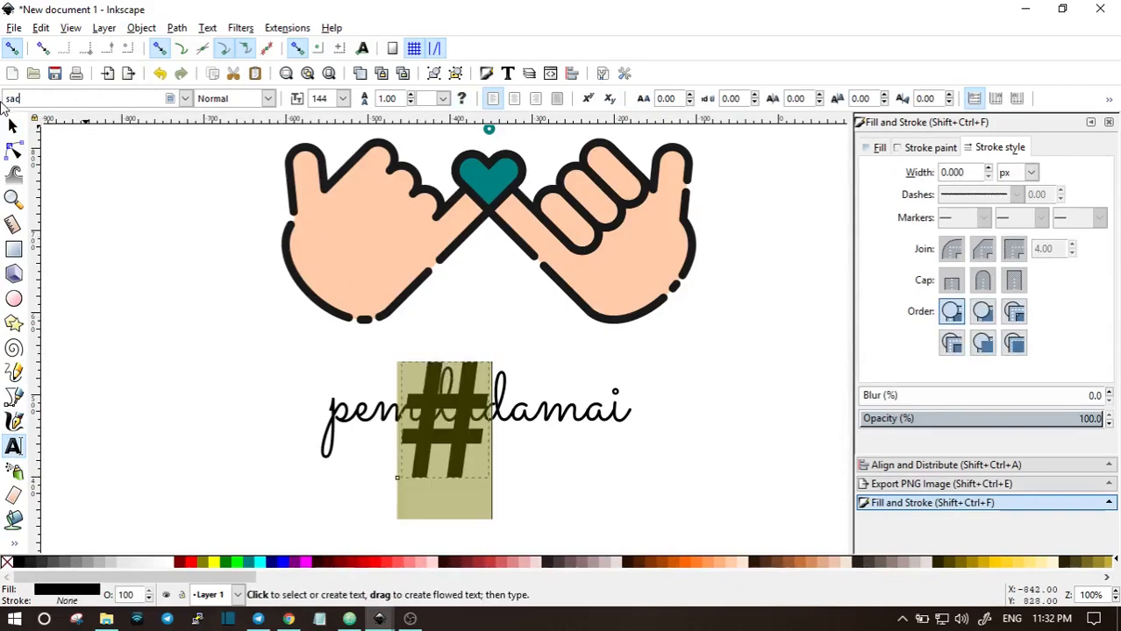
text(ac)
click(69, 125)
click(13, 130)
- Scale down the "#" and place it directly in front of "pemiludamai"
drag(457, 397, 331, 435)
ctrl+scroll(369, 443, up, 1)
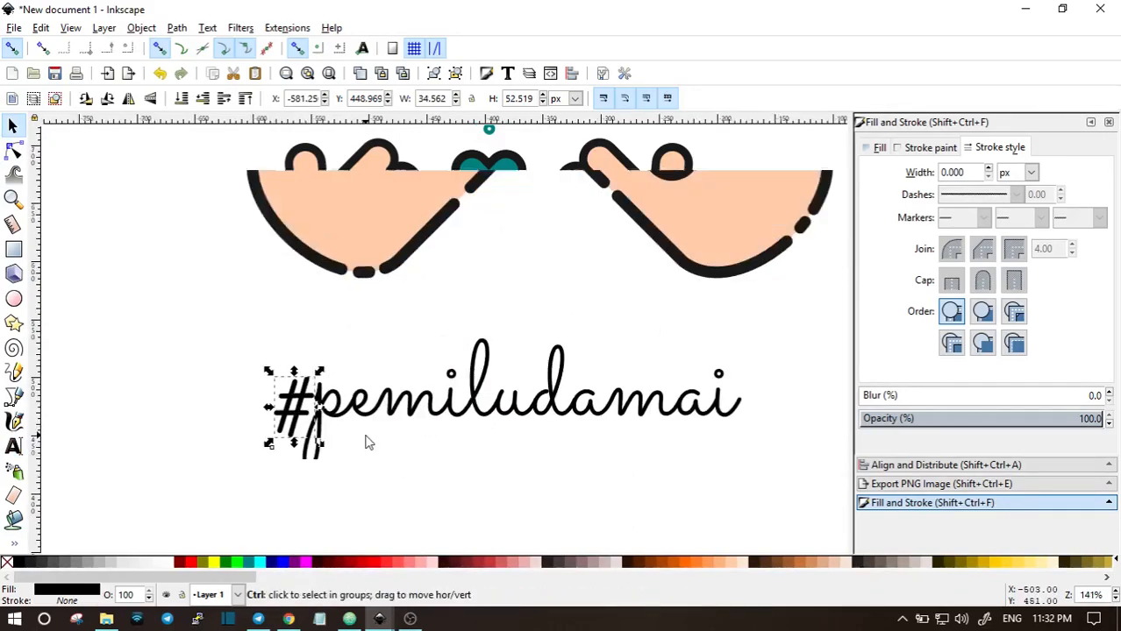
drag(319, 372, 303, 407)
- Enlarge the "#" and "pemiludamai" together to about 476 px wide and centre them below the hands
shift+click(498, 418)
ctrl+scroll(529, 384, down, 1)
drag(574, 390, 600, 367)
drag(699, 331, 760, 298)
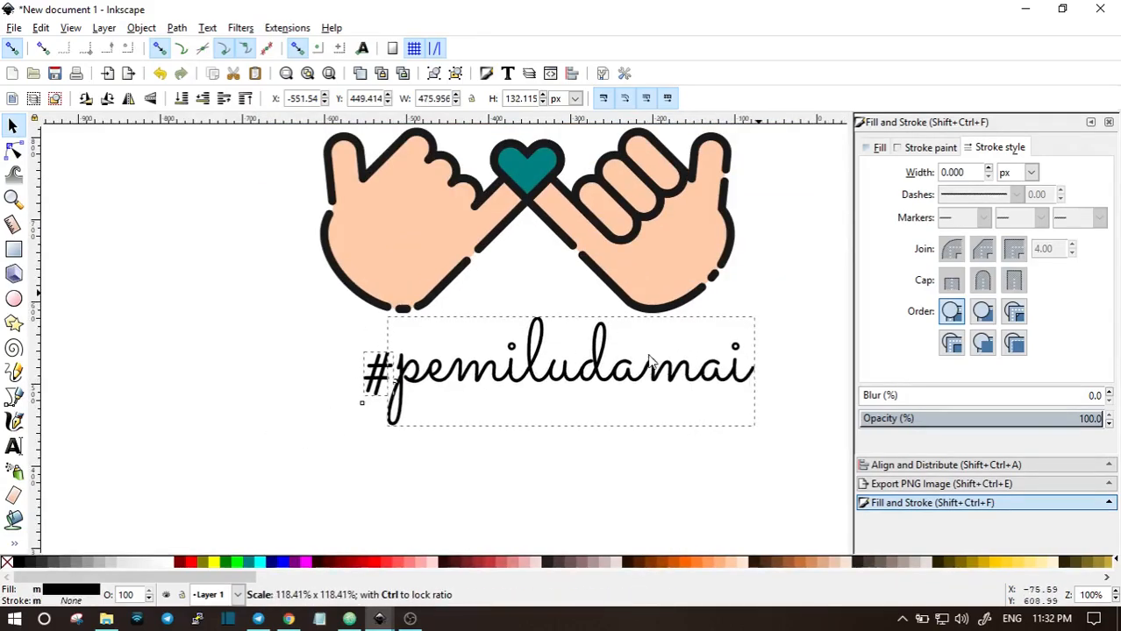
ctrl+scroll(614, 382, down, 2)
drag(601, 374, 580, 391)
click(658, 461)
key(space)
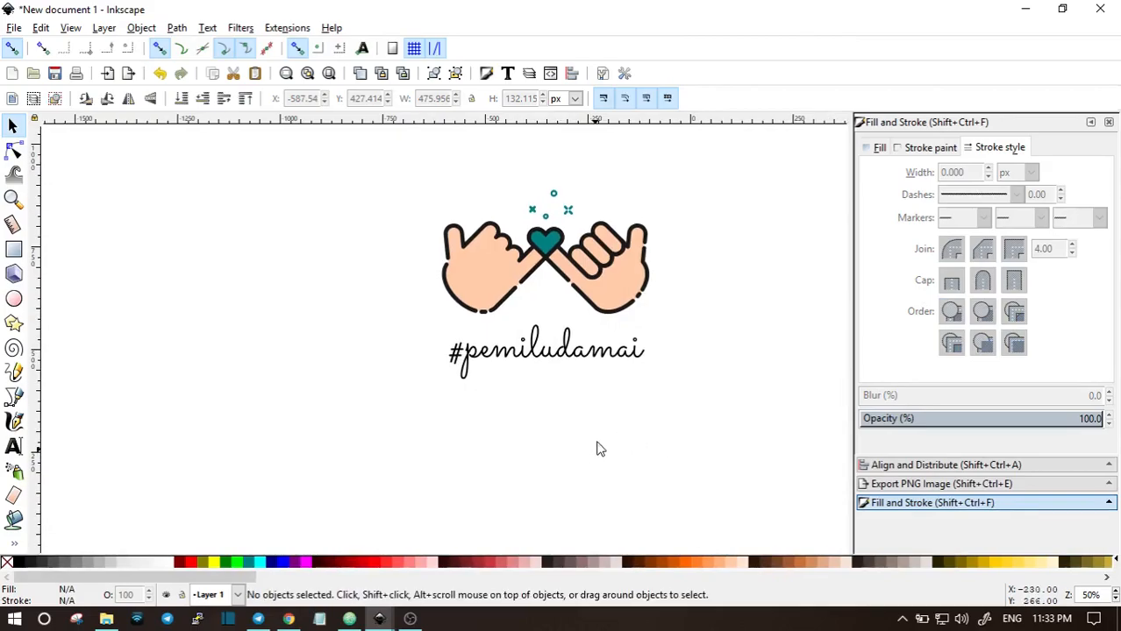
- Duplicate the teal heart in place and remove the stroke from one of the two copies
scroll(546, 240, up, 3)
ctrl+click(544, 241)
drag(546, 251, 539, 259)
right_click(569, 221)
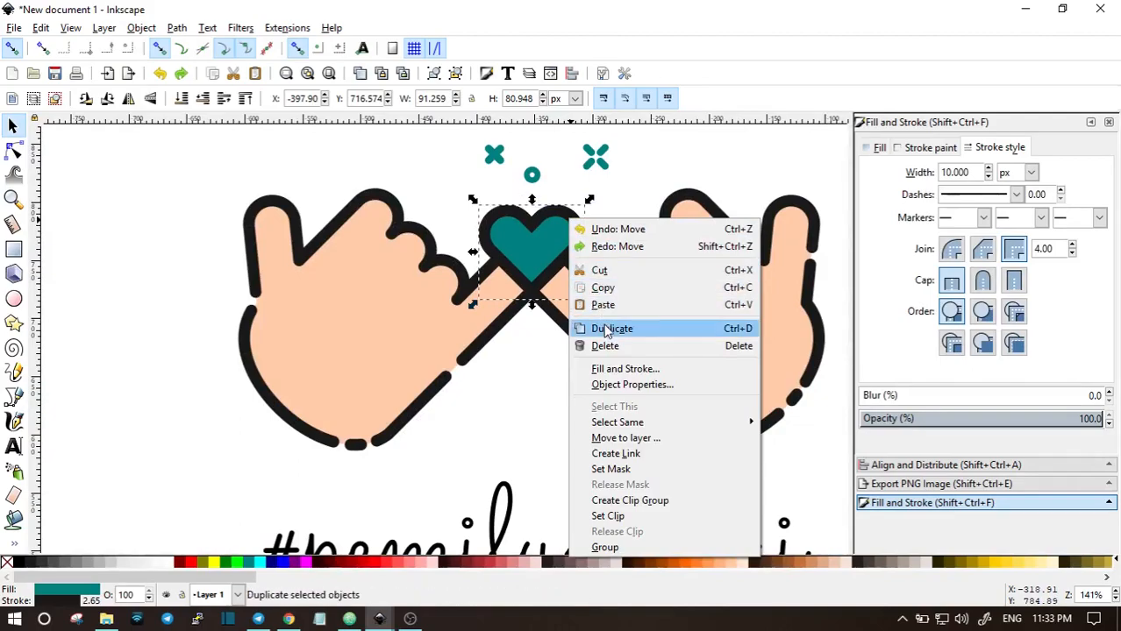
click(654, 191)
click(587, 214)
click(583, 239)
click(916, 149)
click(876, 175)
- Remove the fill from the black-outlined heart so it is an outline only
key(Escape)
right_click(550, 229)
click(593, 341)
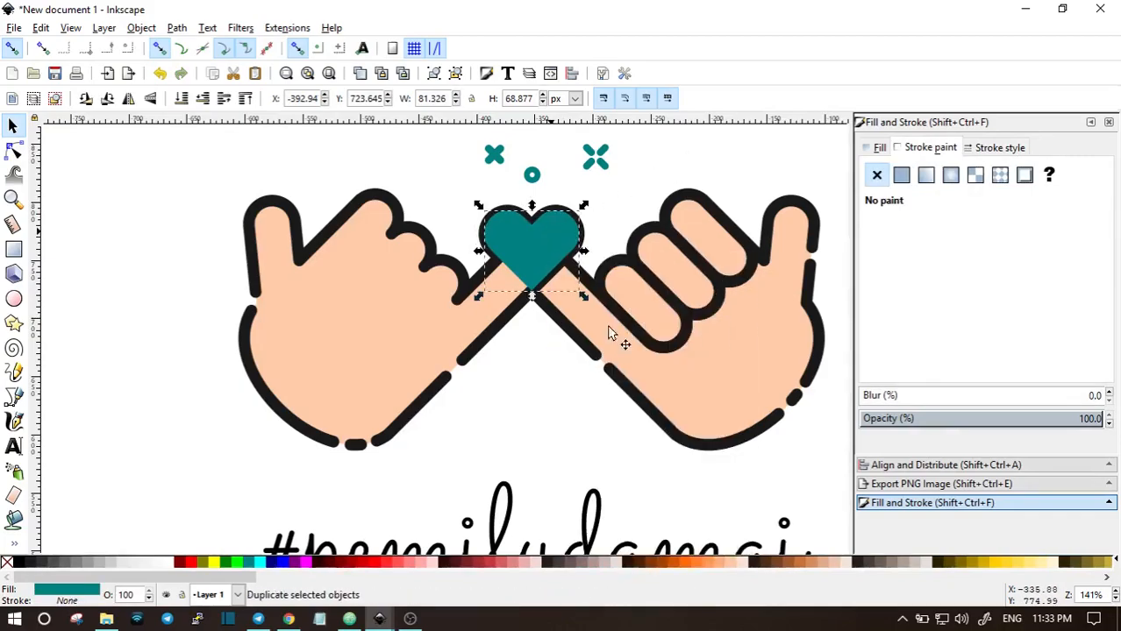
click(901, 177)
click(880, 147)
click(876, 175)
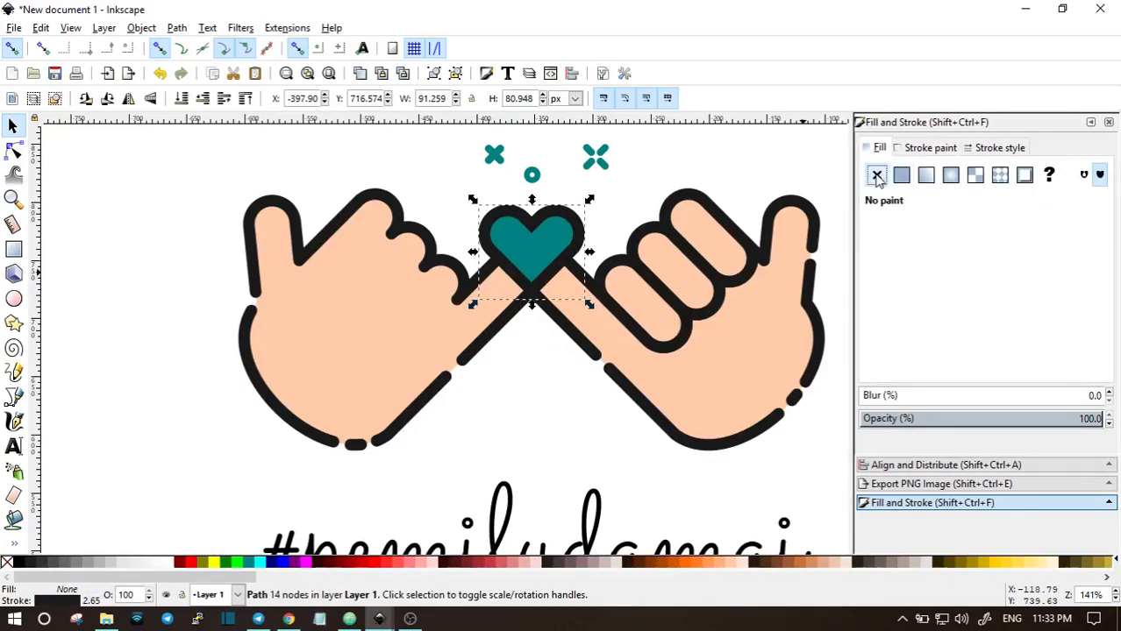
- Duplicate the strokeless teal heart twice and offset the topmost copy slightly up and to the right
click(619, 203)
click(569, 232)
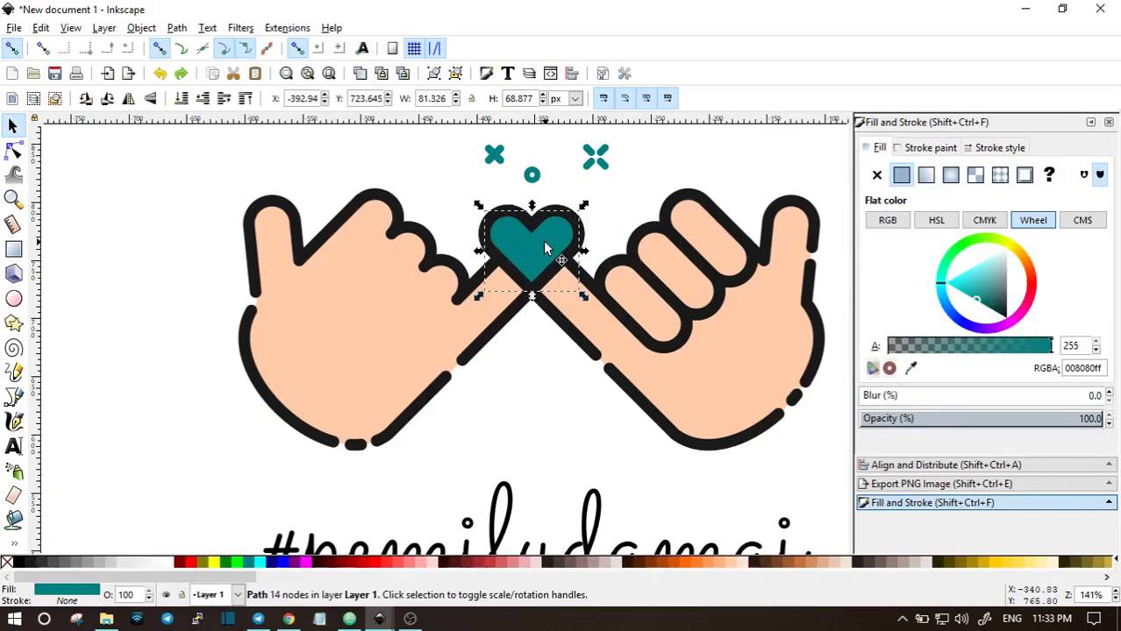
right_click(544, 249)
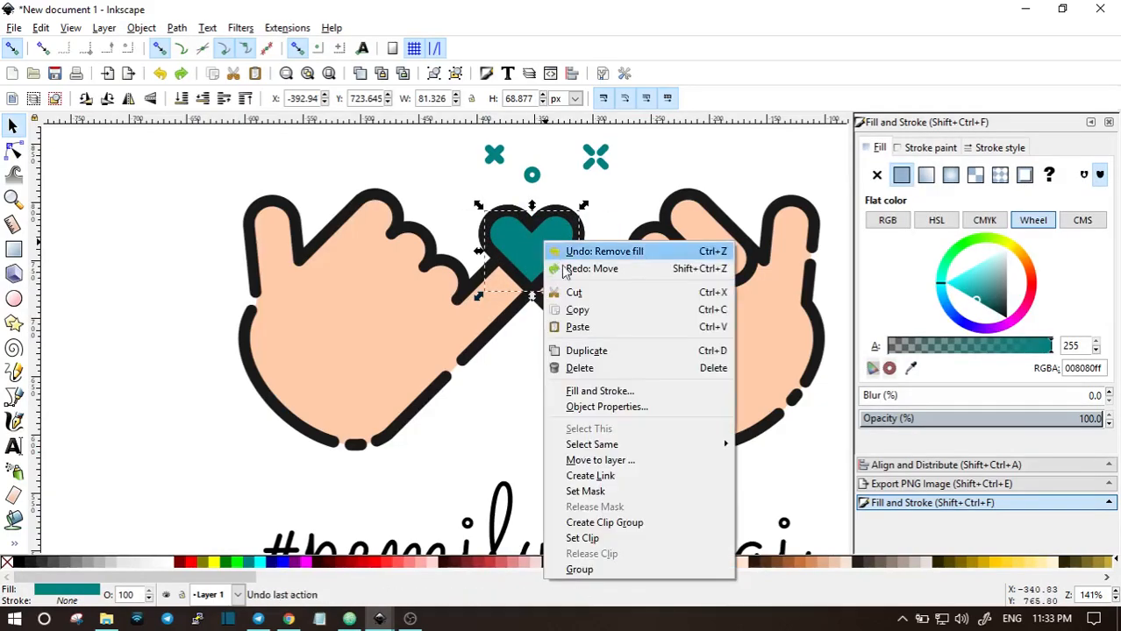
click(594, 352)
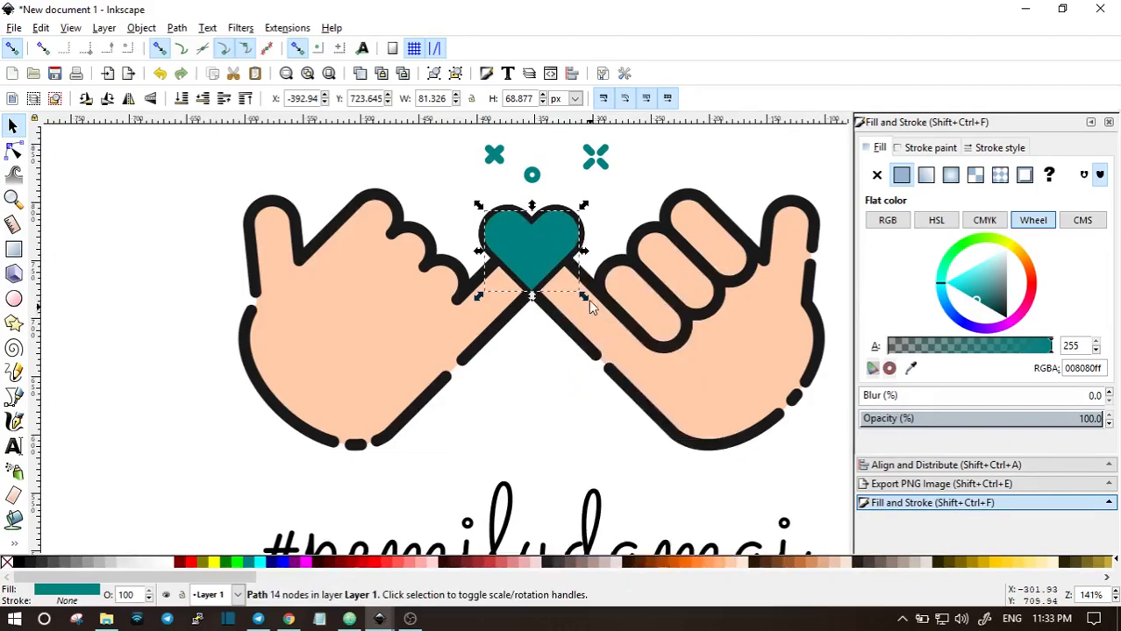
right_click(552, 250)
click(594, 350)
drag(534, 247, 549, 206)
- Select the two topmost heart copies, set their opacity to 49.3% and fill them with orange ff7f2a
scroll(544, 242, up, 2)
shift+click(444, 212)
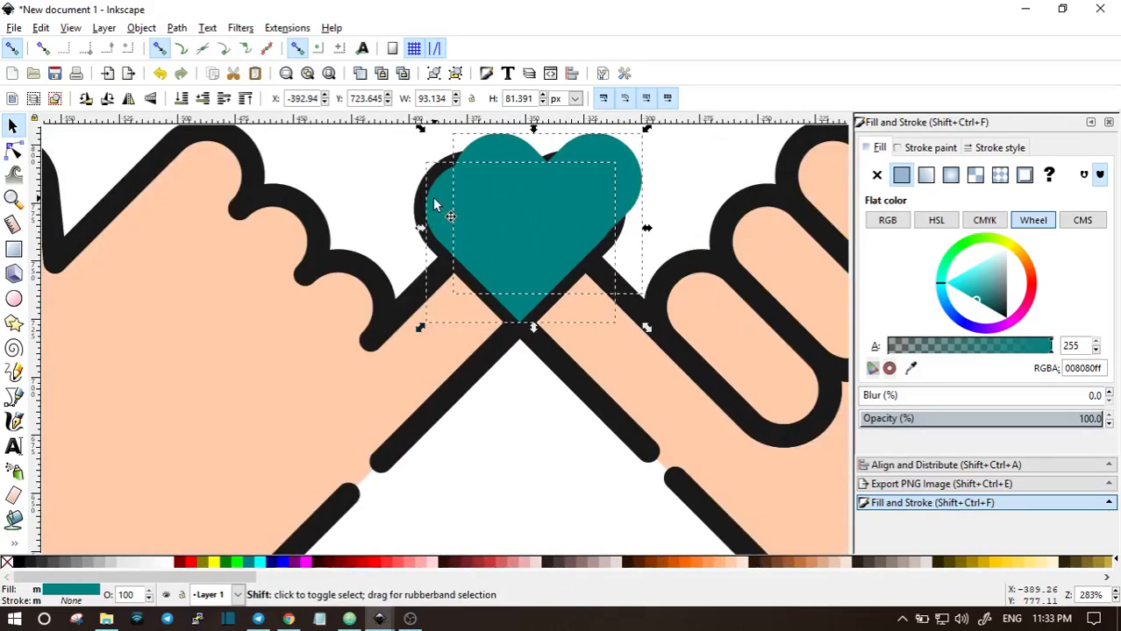
click(979, 418)
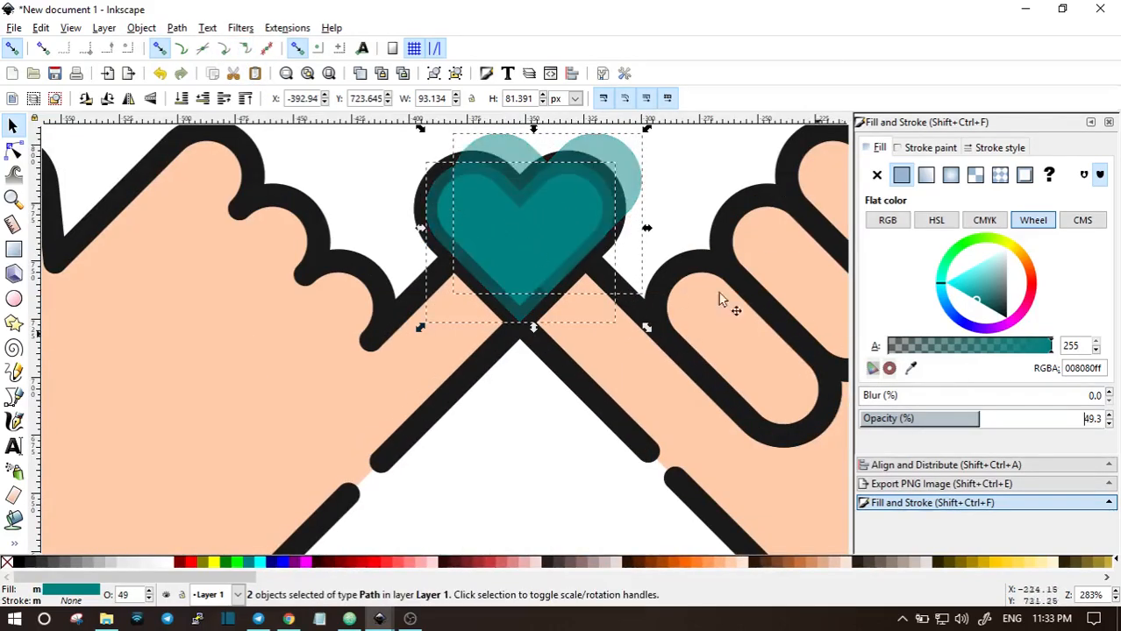
click(694, 565)
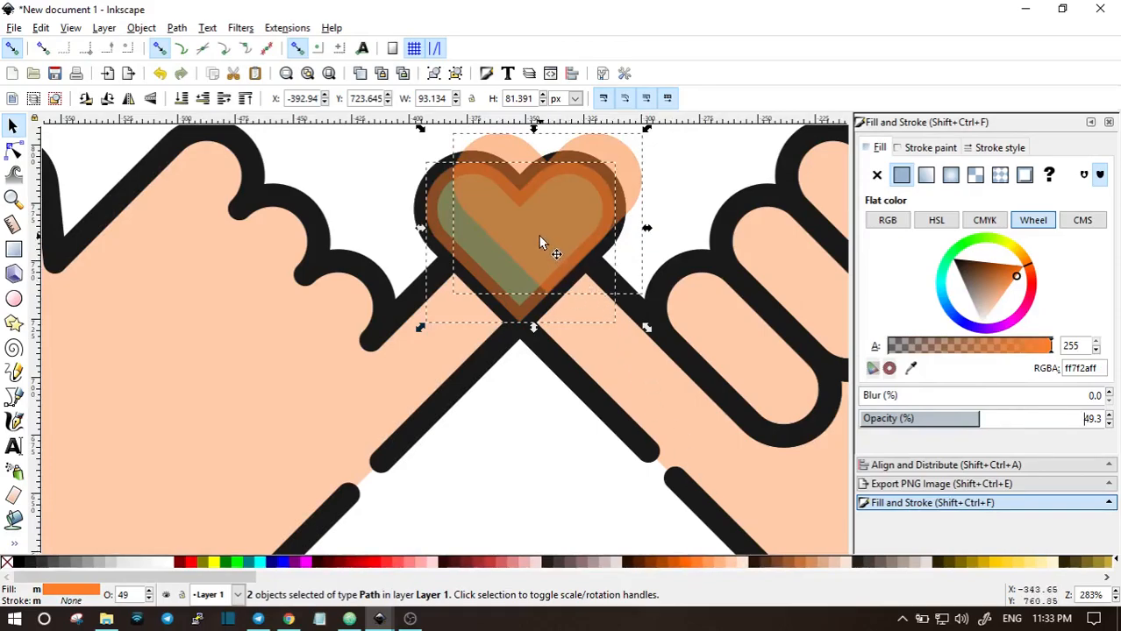
- Try to cut the slightly lowered offset heart out of the copy beneath it with Difference, and undo the cut
click(664, 187)
drag(632, 181, 640, 207)
shift+click(447, 197)
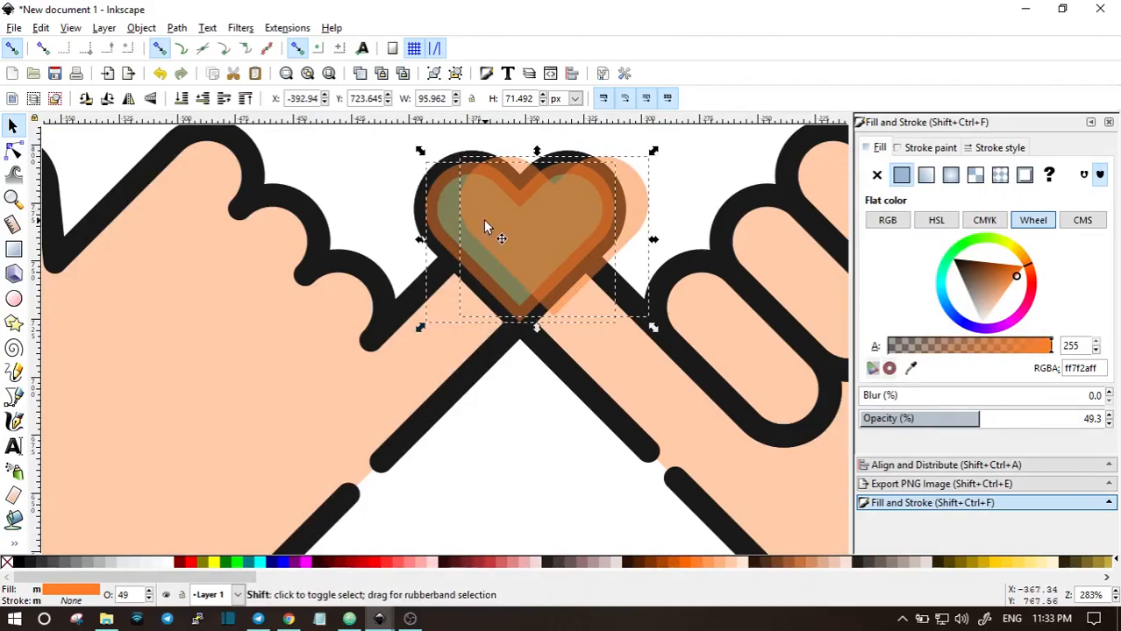
click(177, 28)
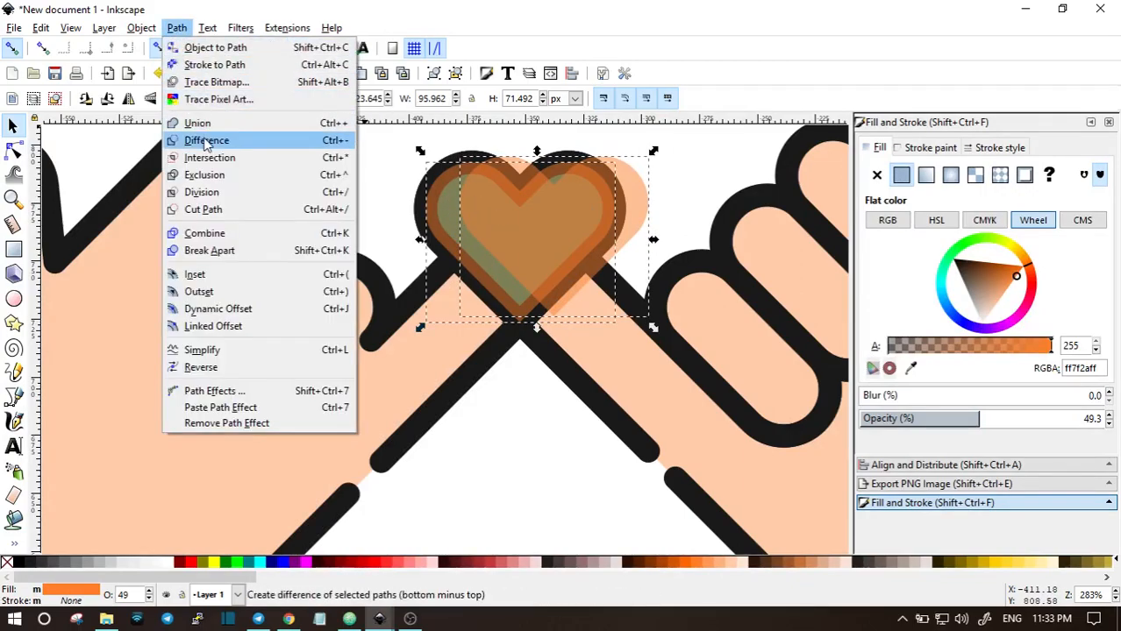
click(206, 142)
key(ctrl+z)
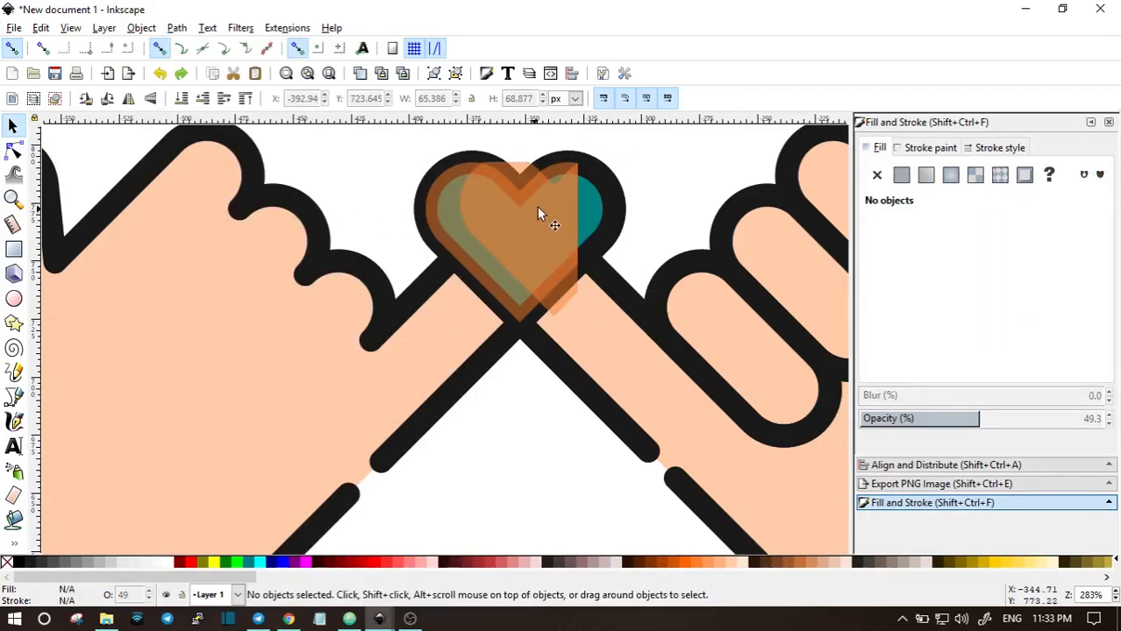
- Reposition the topmost orange heart slightly up and right of the lower copy, and cut it out of that copy with Difference
scroll(649, 184, up, 2)
mouse_move(579, 297)
mouse_down()
mouse_move(557, 277)
mouse_move(569, 294)
mouse_move(537, 286)
mouse_up()
shift+click(438, 296)
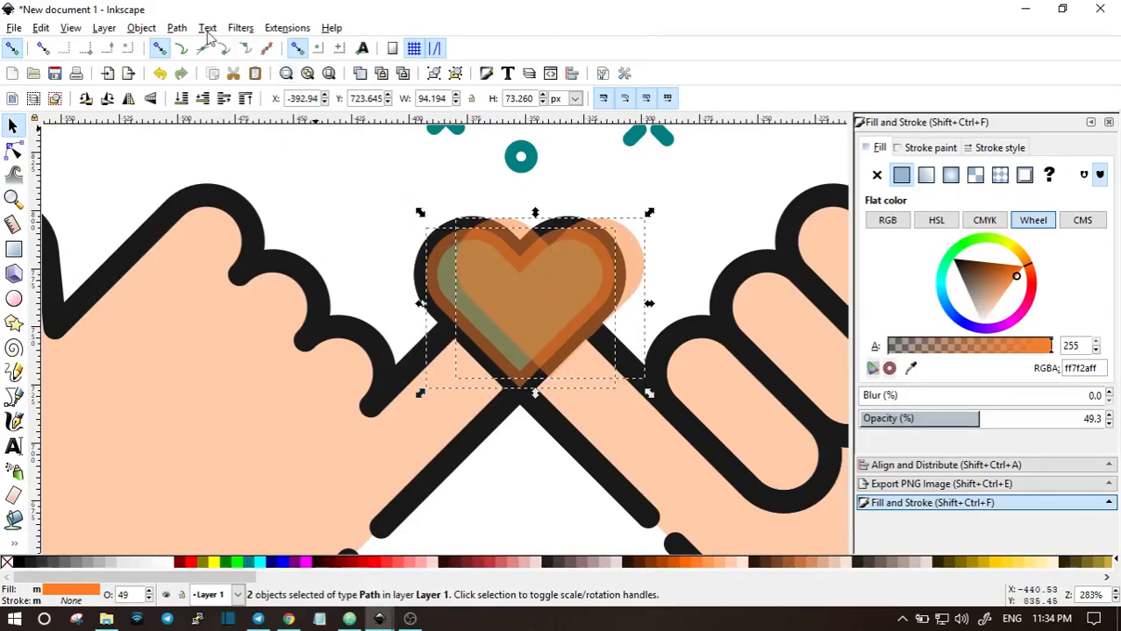
click(177, 27)
click(197, 157)
key(Escape)
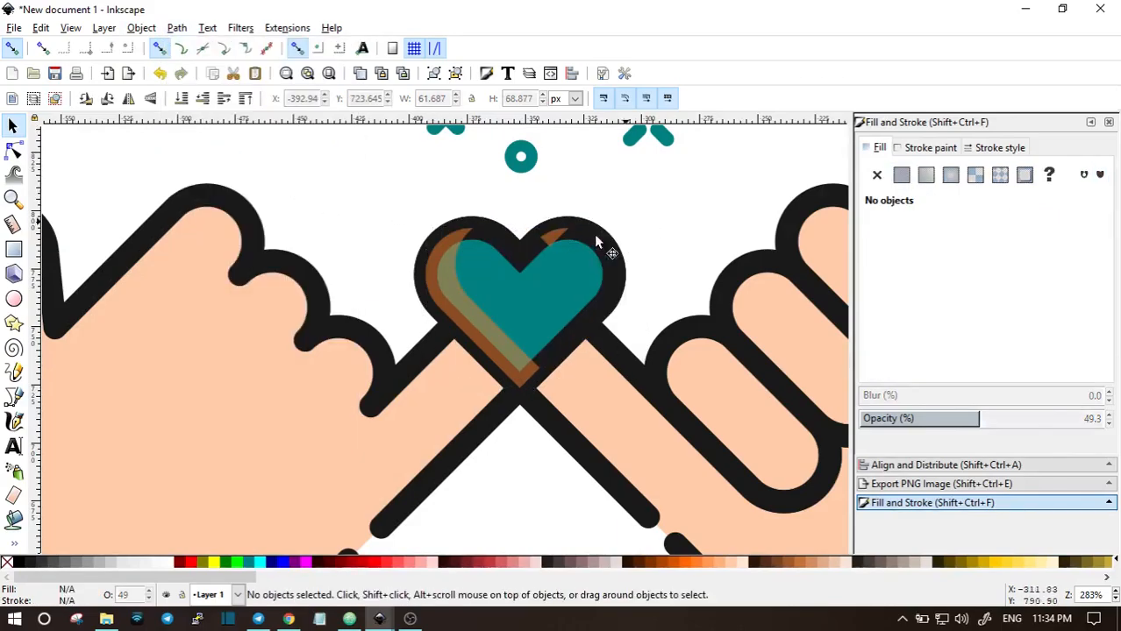
- Break apart the remaining orange shape and delete the small fragment on the heart's upper-right lobe
right_click(455, 252)
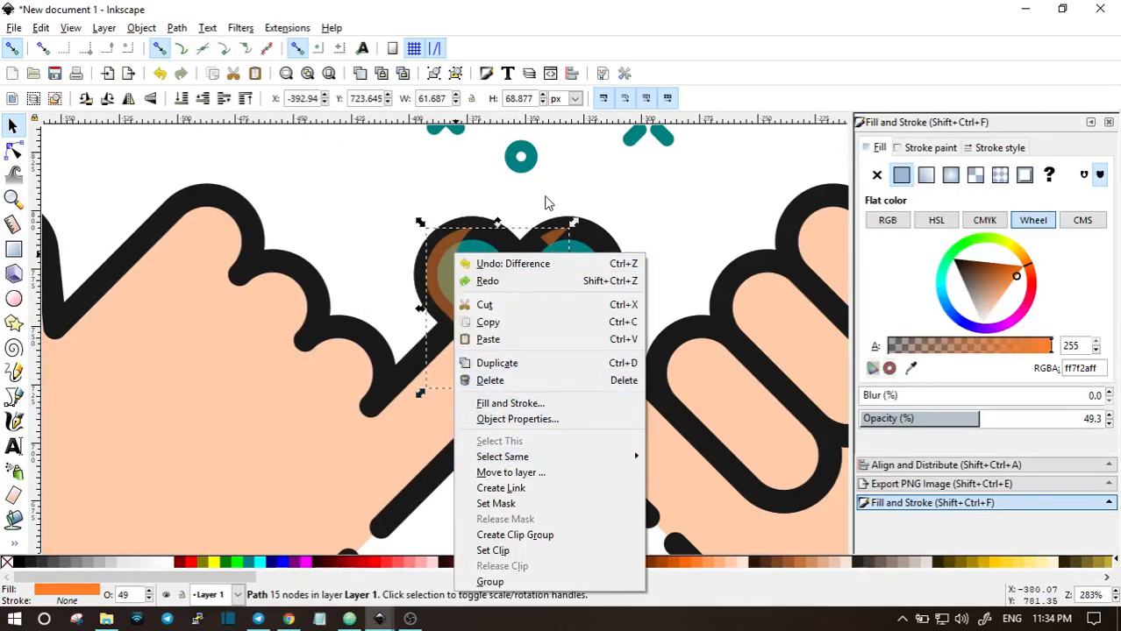
click(552, 243)
click(176, 27)
click(197, 208)
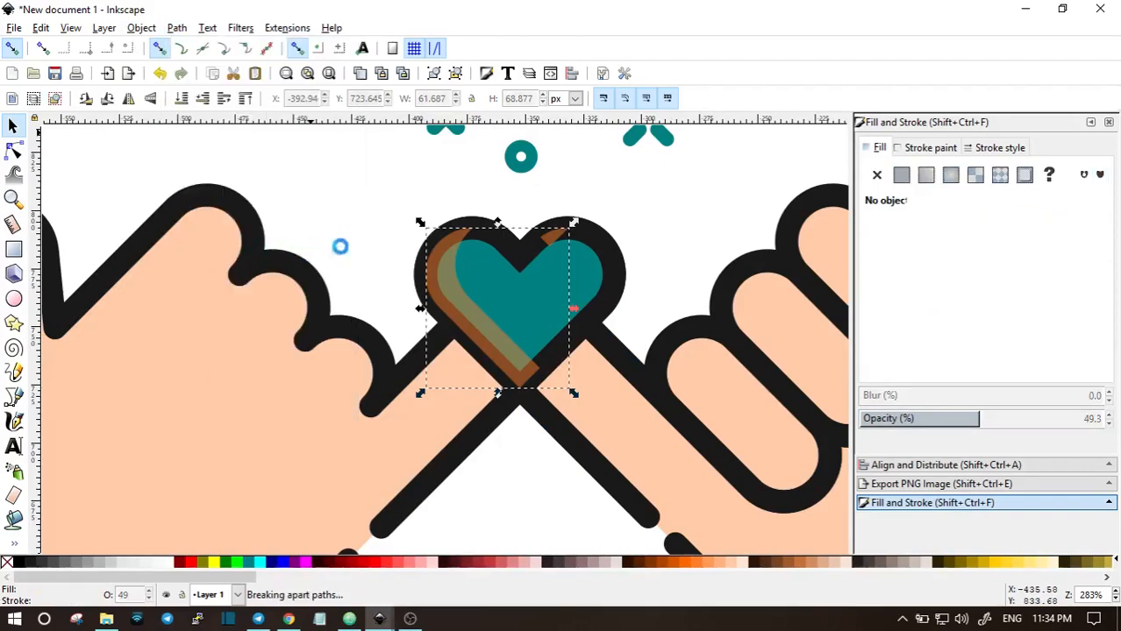
key(Escape)
click(560, 234)
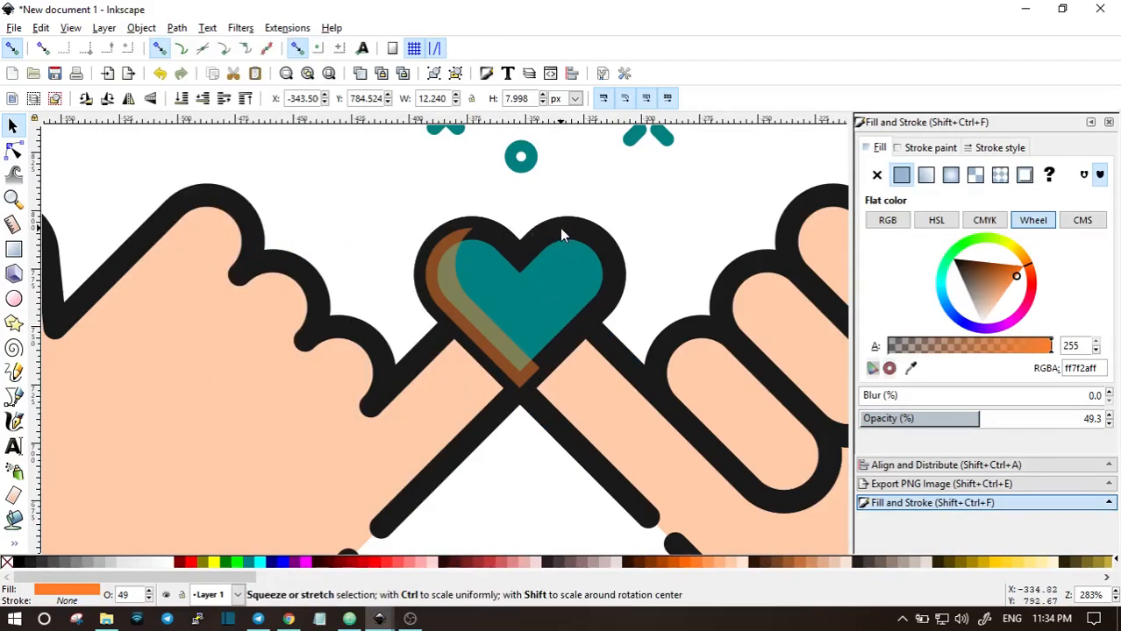
key(Delete)
- Raise the black heart outline to the top of the stack, above the orange crescent
click(531, 233)
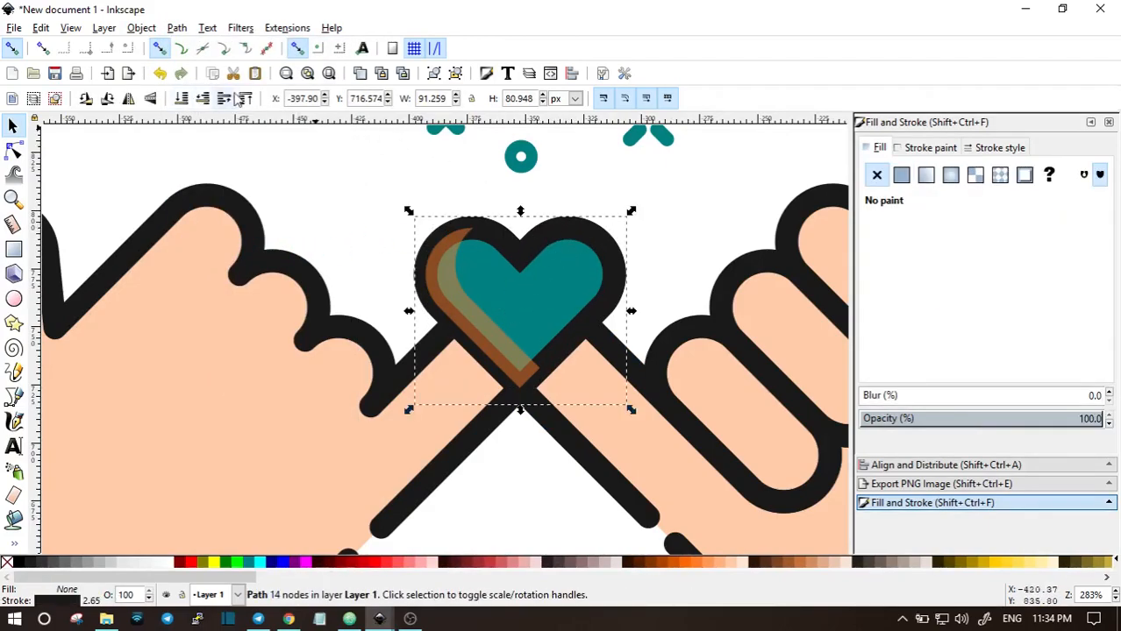
key(Delete)
- Fill the crescent along the heart's left side with teal 008080, set its opacity to 100%, and darken the teal for a shadow
click(451, 282)
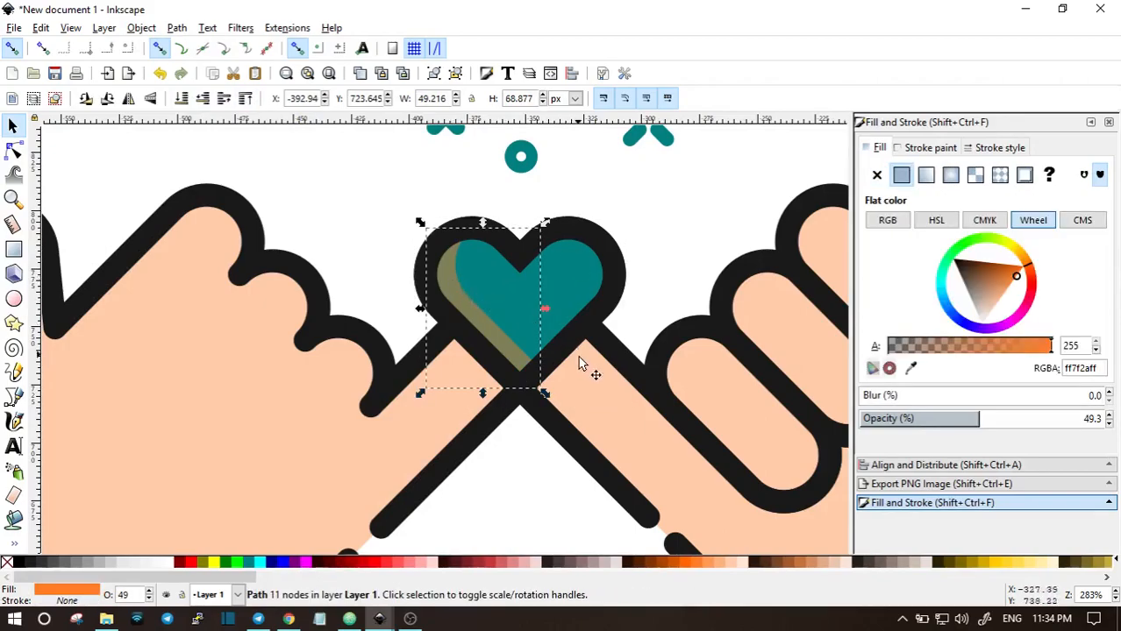
click(250, 562)
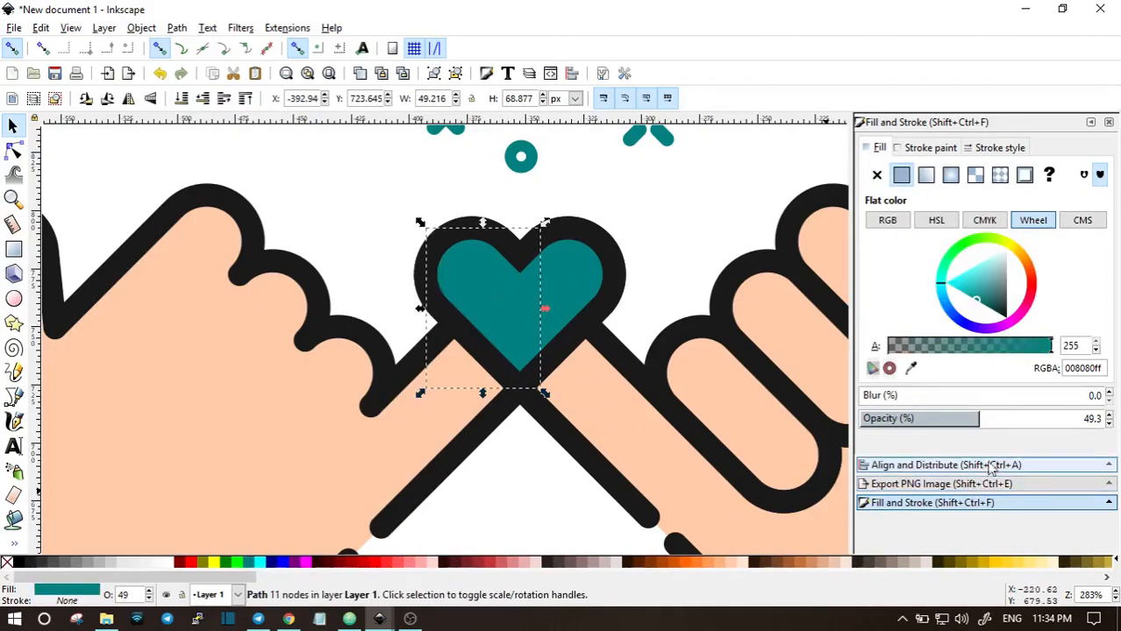
drag(1058, 420, 1118, 418)
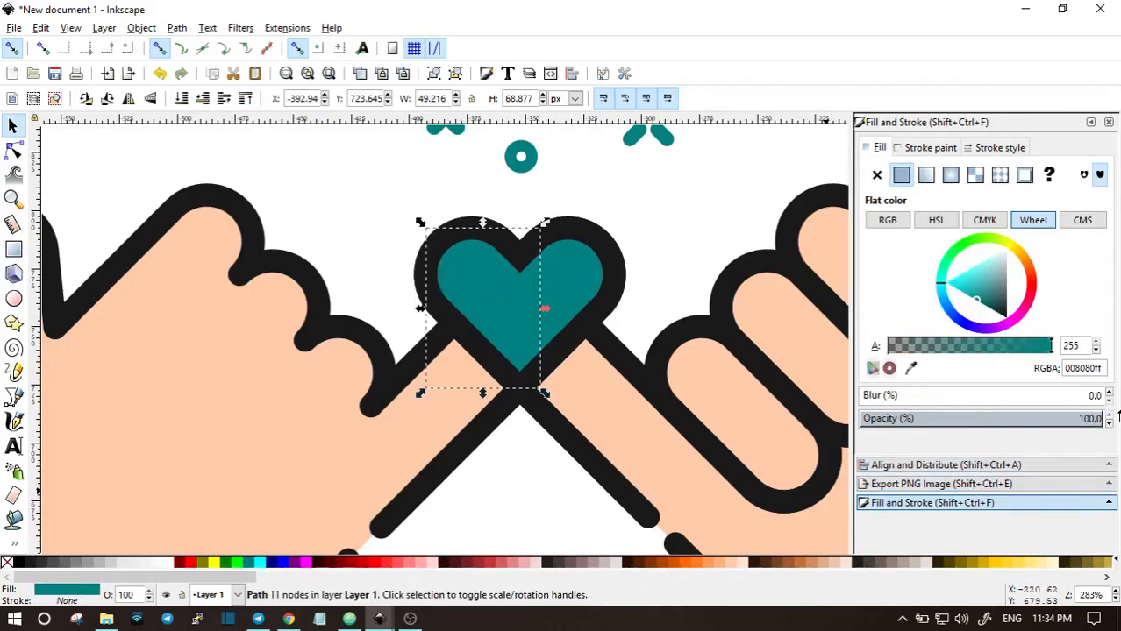
click(983, 303)
click(699, 243)
scroll(687, 253, down, 4)
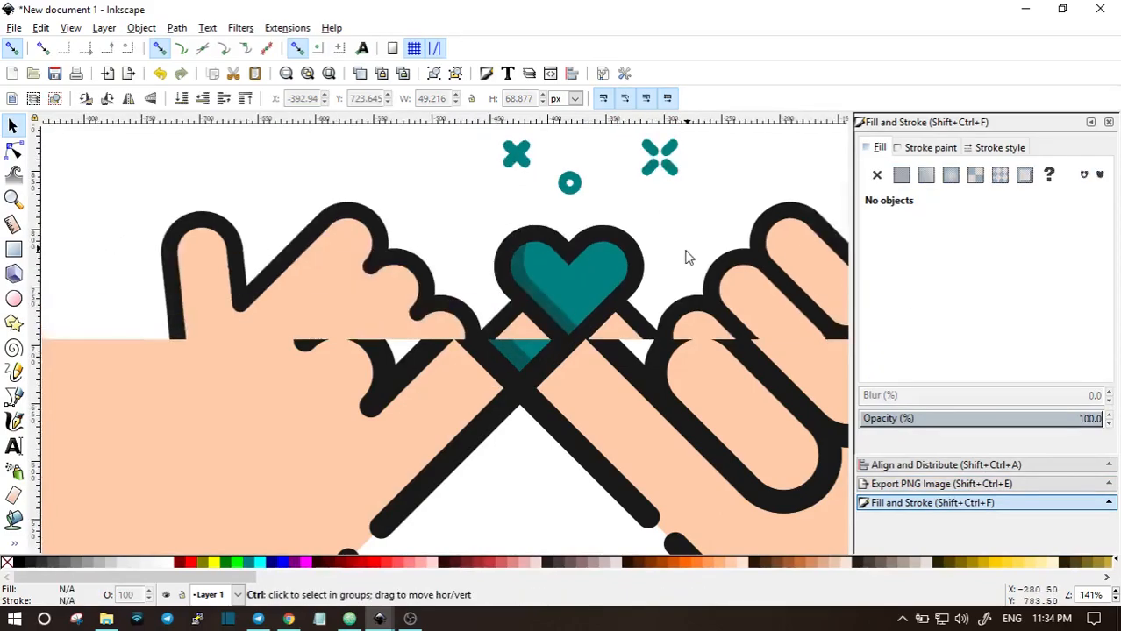
key(space)
drag(653, 258, 572, 279)
key(space)
drag(682, 225, 659, 228)
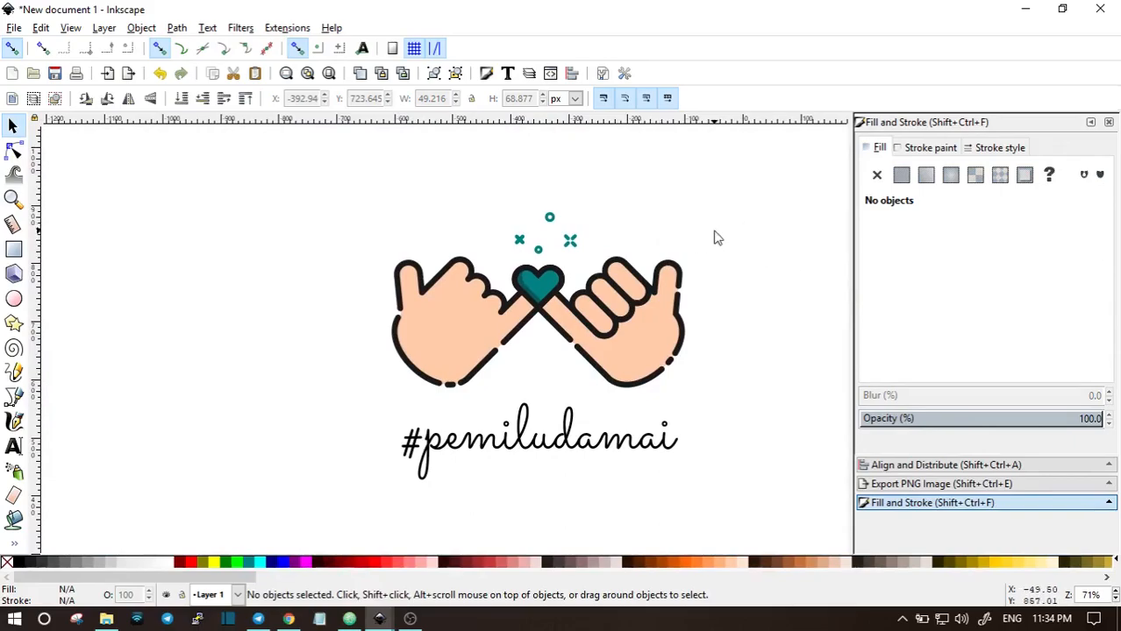